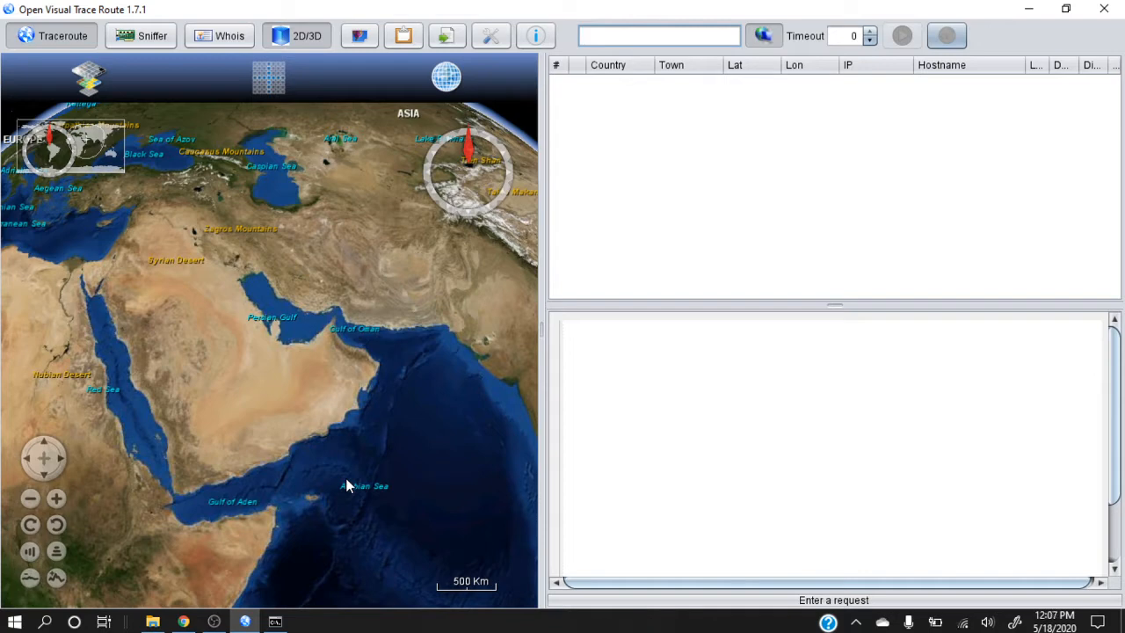
{"action": "type", "text": "www"}
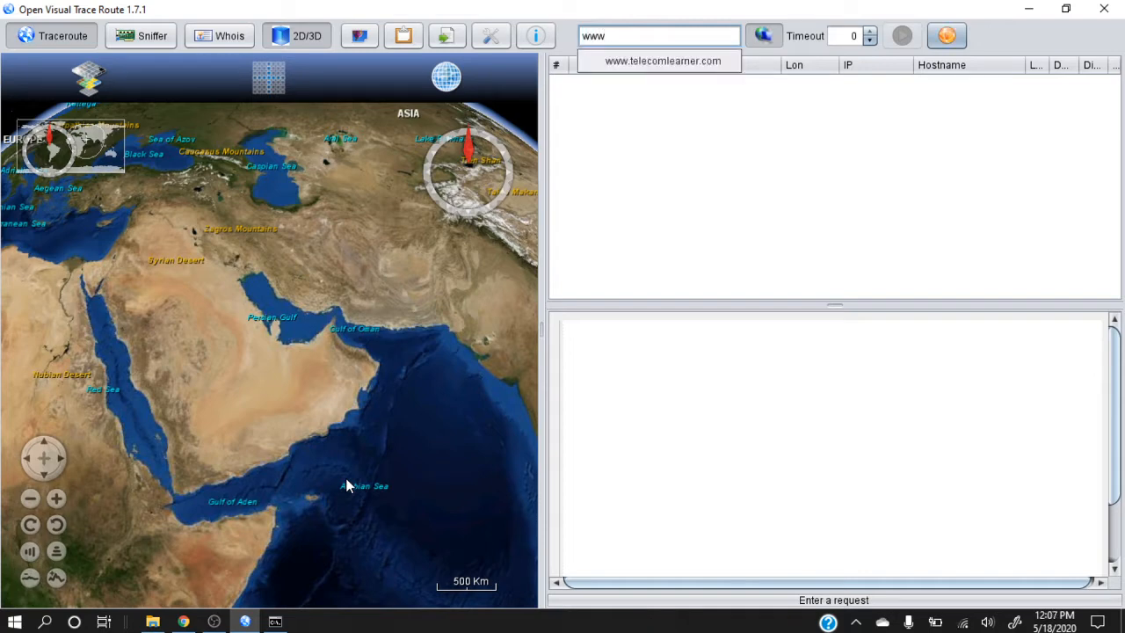
{"action": "left_click", "coordinate": [651, 63]}
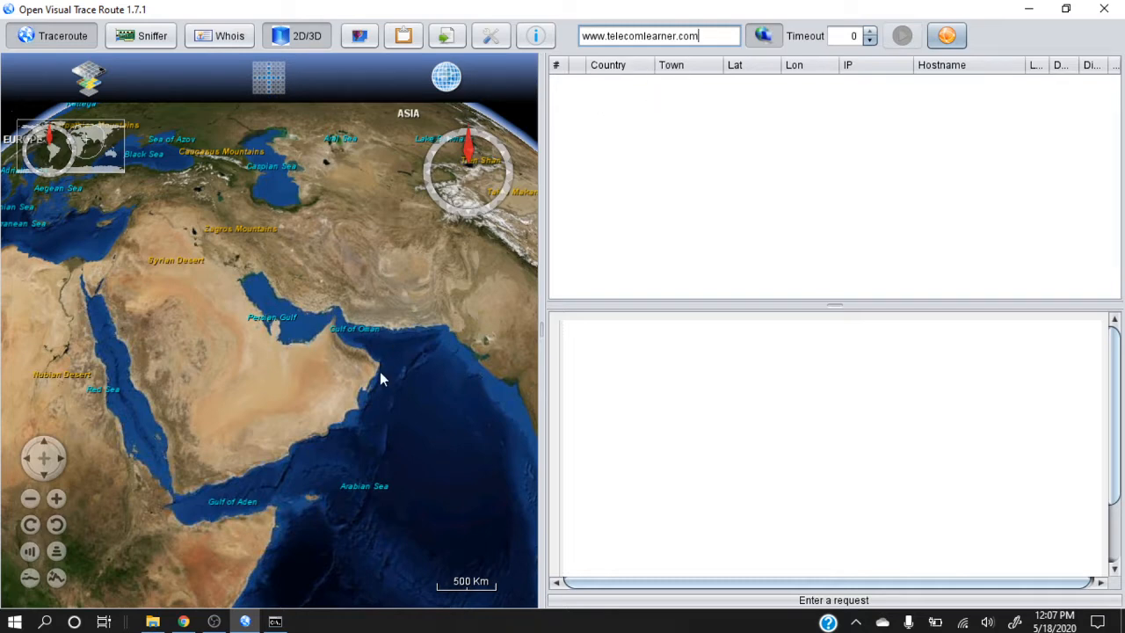
{"action": "left_click", "coordinate": [275, 622]}
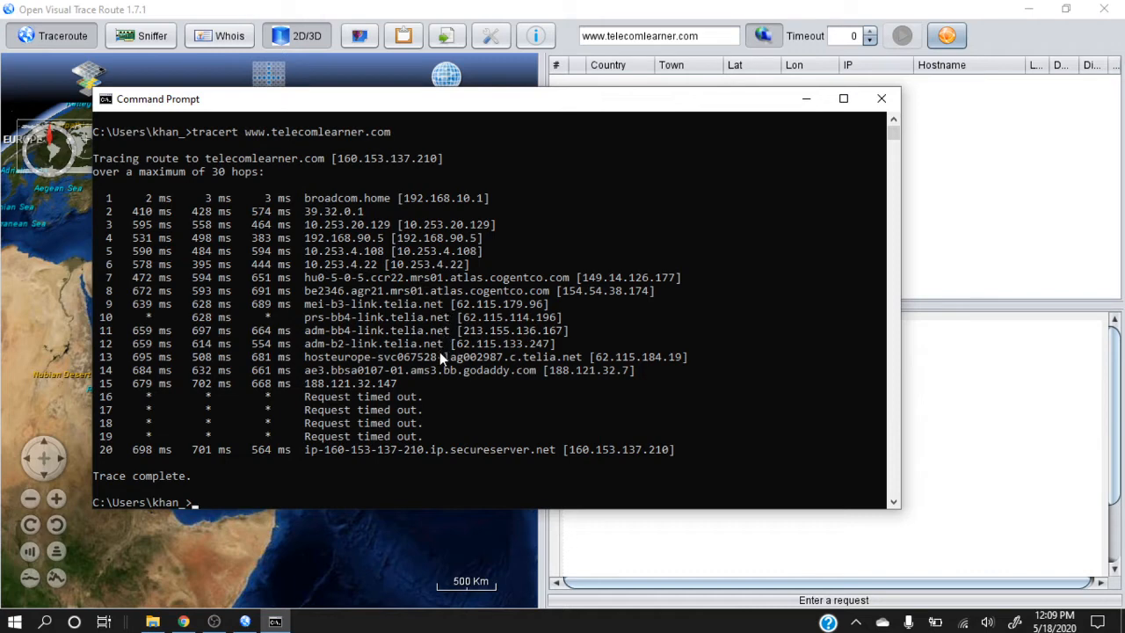
{"action": "left_click", "coordinate": [804, 101]}
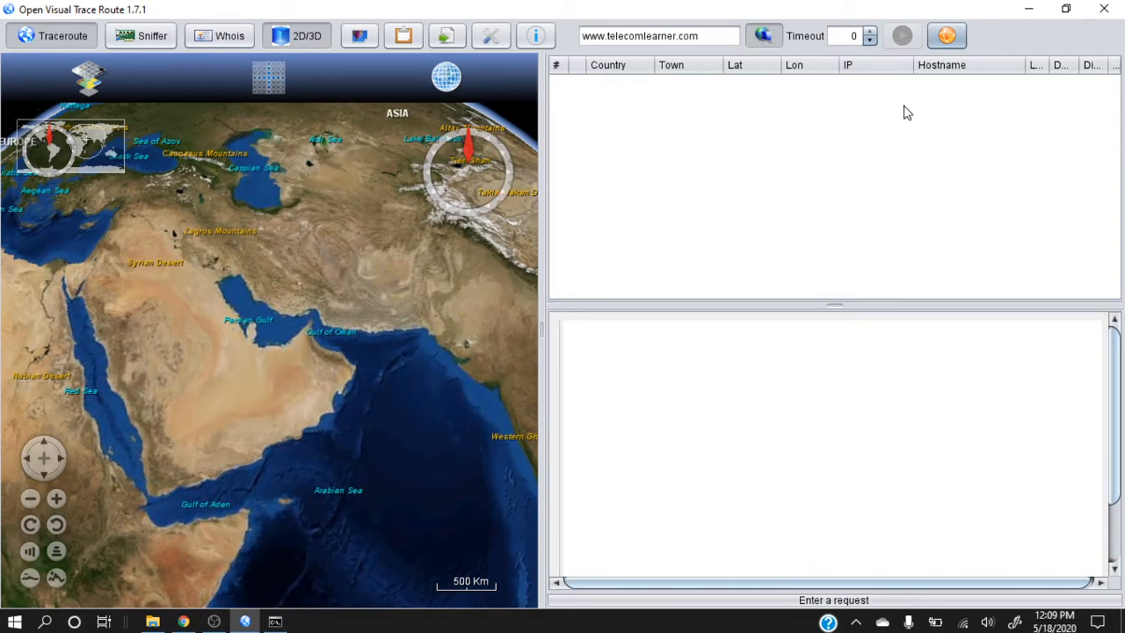
Run the traceroute with hostname resolution turned off and sort the resulting hops by latitude
{"action": "left_click", "coordinate": [760, 40]}
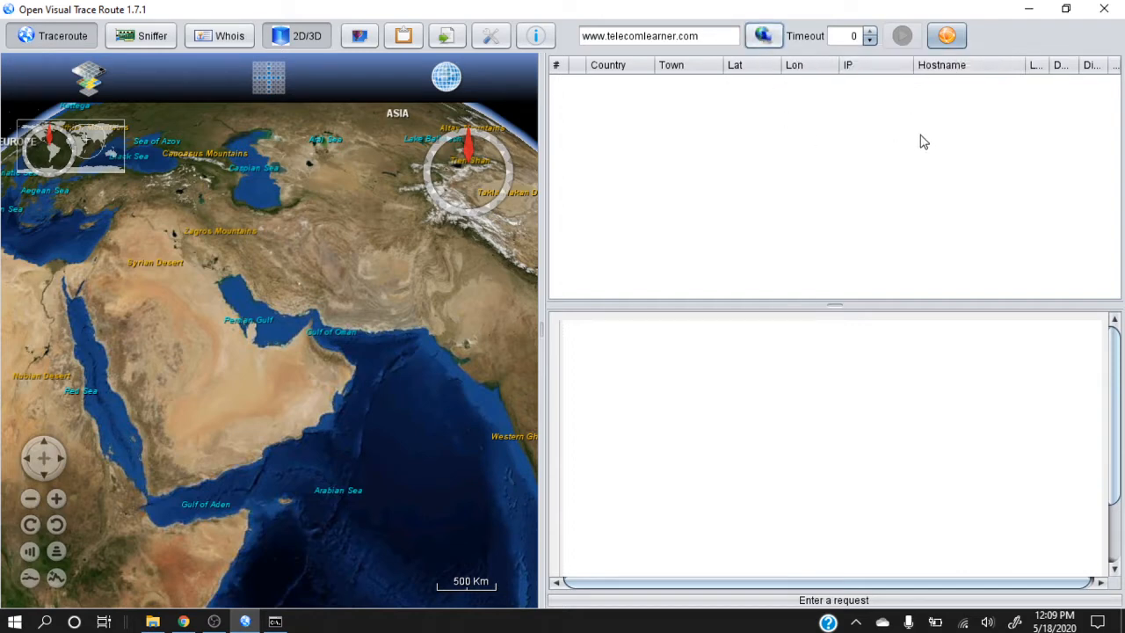
{"action": "left_click", "coordinate": [954, 37]}
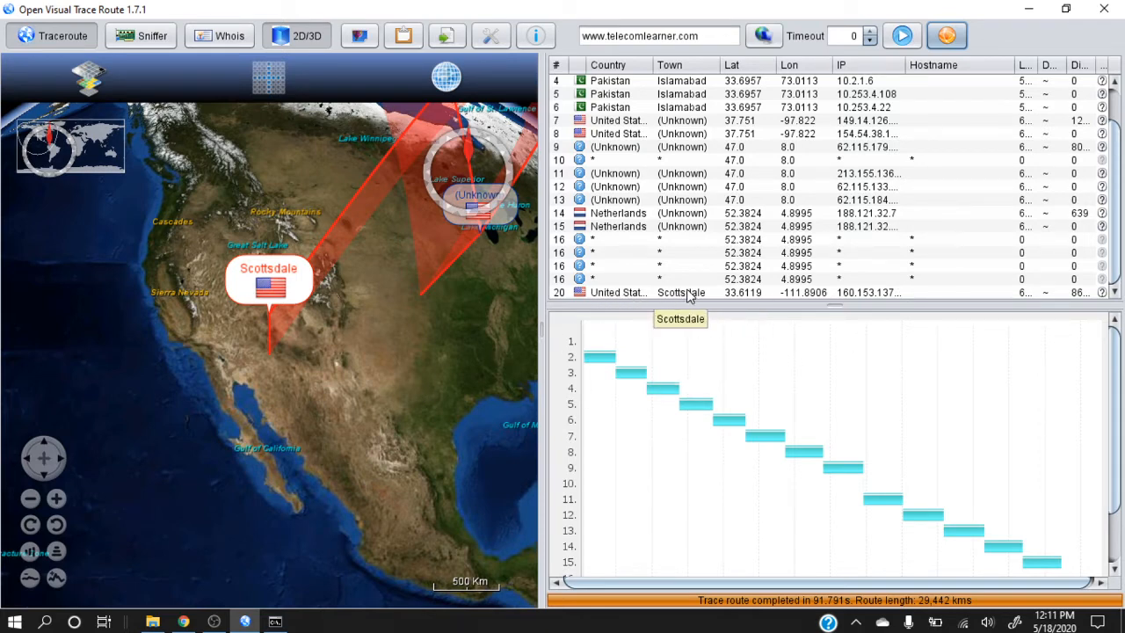
{"action": "left_click", "coordinate": [722, 68]}
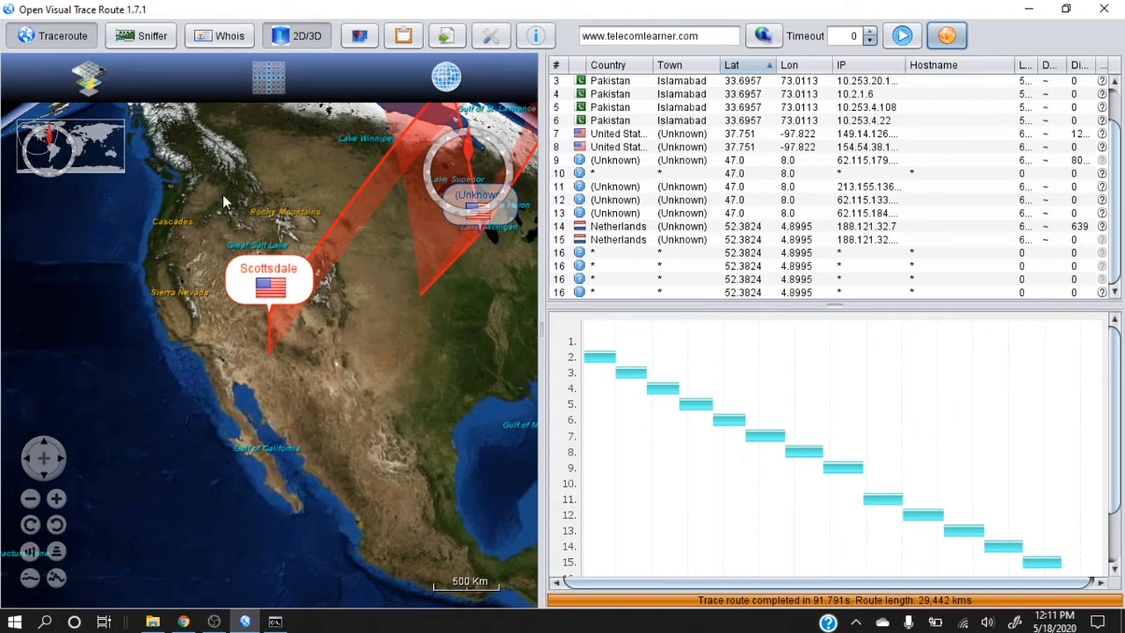
Examine the traced path on the 3D globe from Scottsdale across the Atlantic to Europe and on towards Asia
{"action": "left_click_drag", "start_coordinate": [357, 336], "coordinate": [277, 444]}
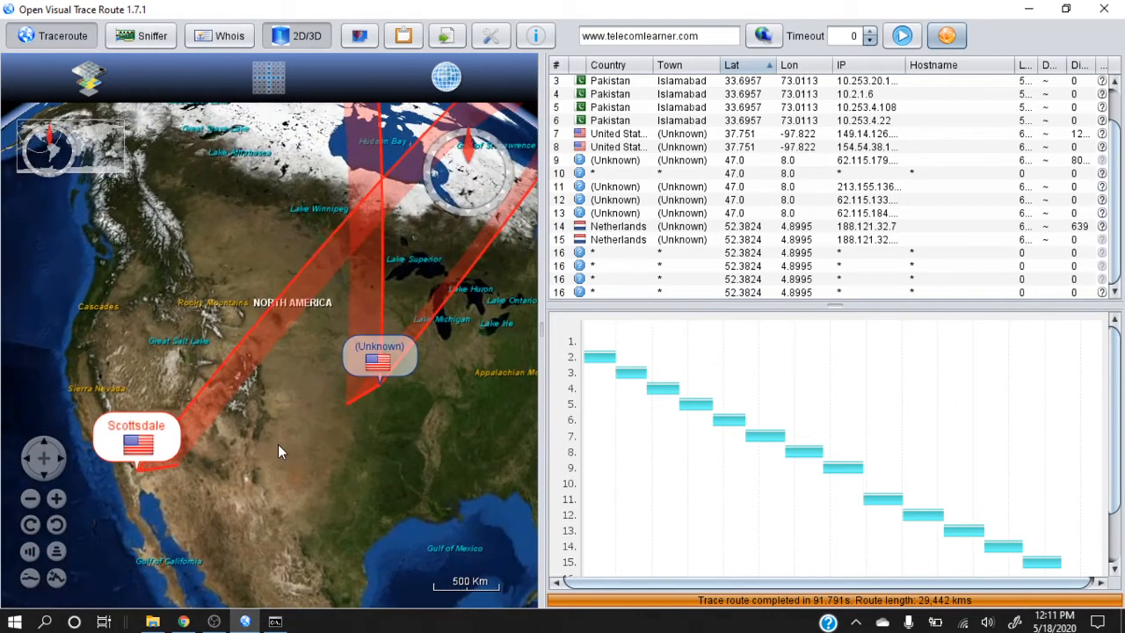
{"action": "left_click_drag", "start_coordinate": [406, 424], "coordinate": [369, 435]}
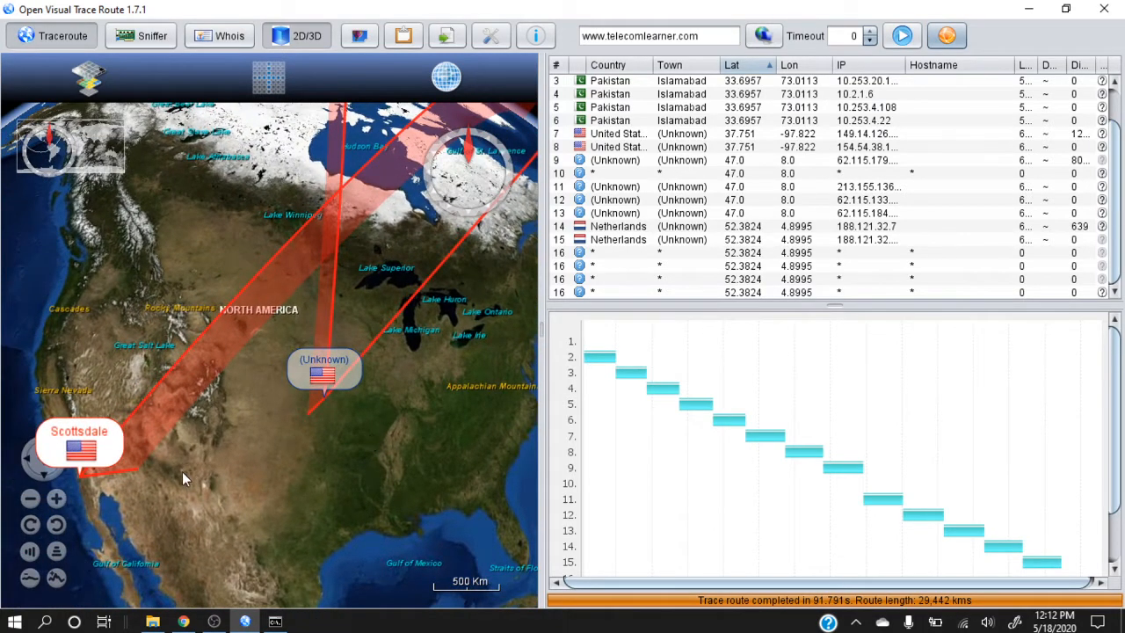
{"action": "left_click", "coordinate": [38, 501]}
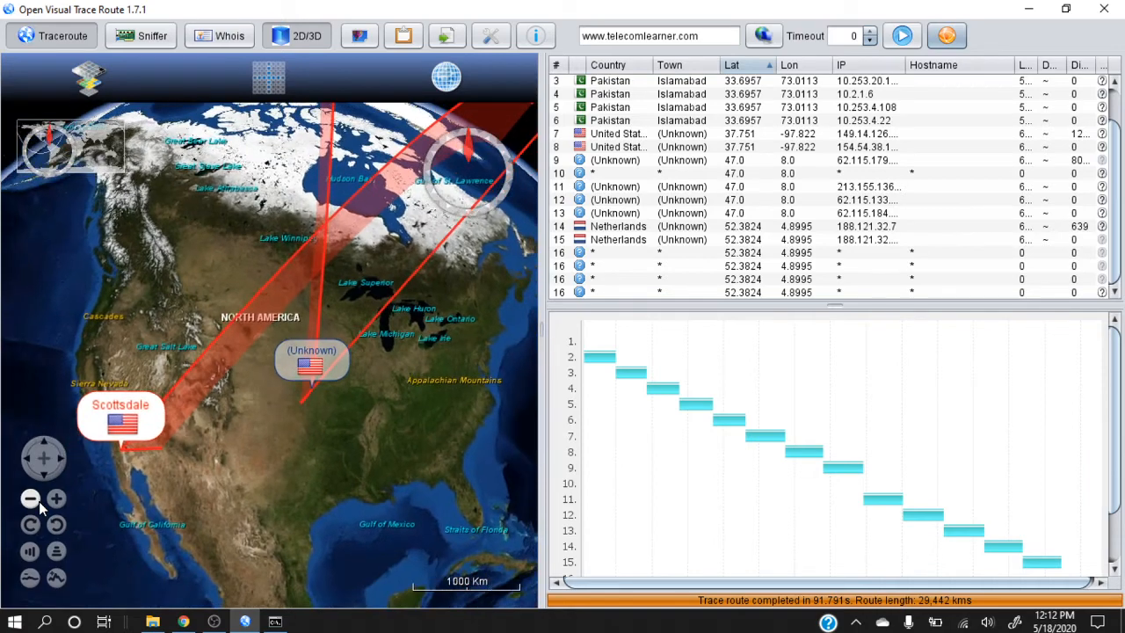
{"action": "left_click", "coordinate": [378, 424]}
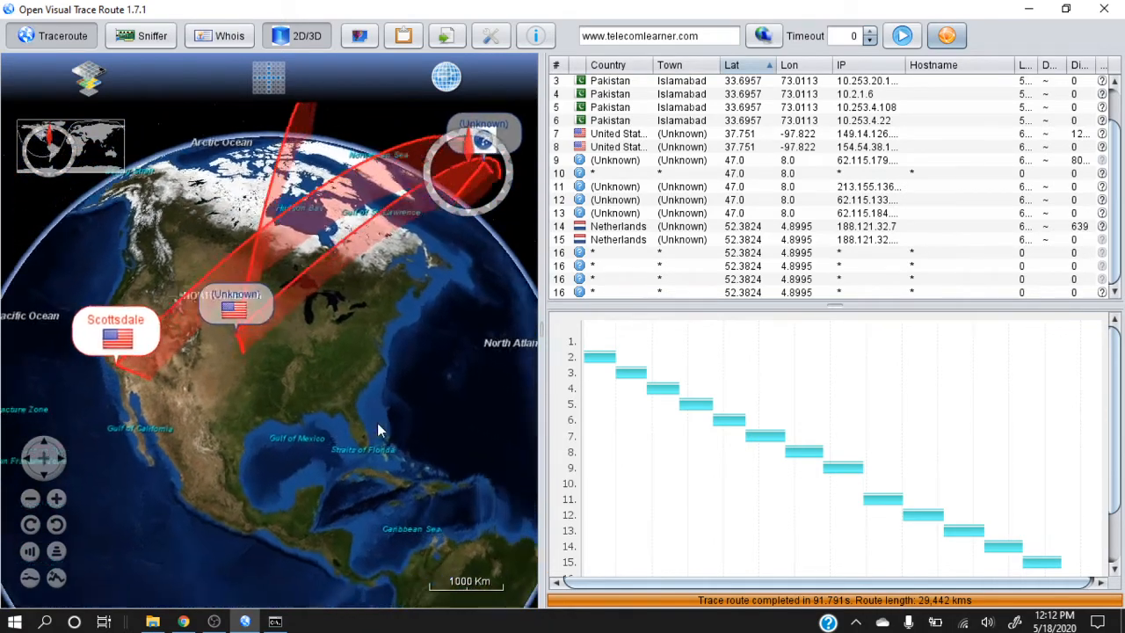
{"action": "left_click_drag", "start_coordinate": [413, 359], "coordinate": [416, 512]}
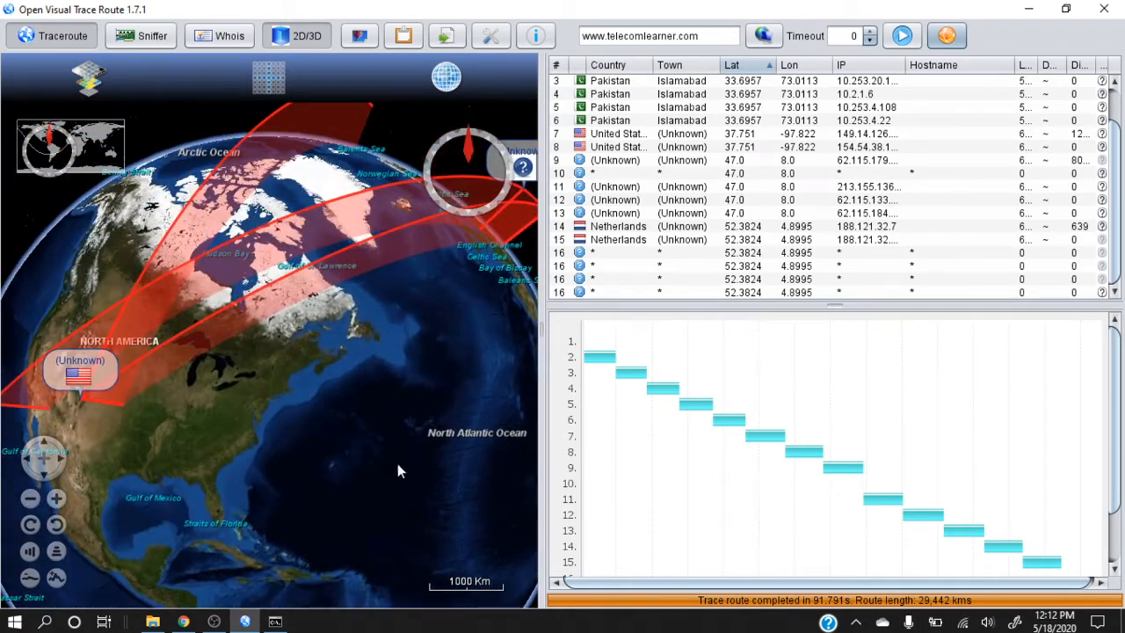
{"action": "left_click_drag", "start_coordinate": [395, 442], "coordinate": [385, 520]}
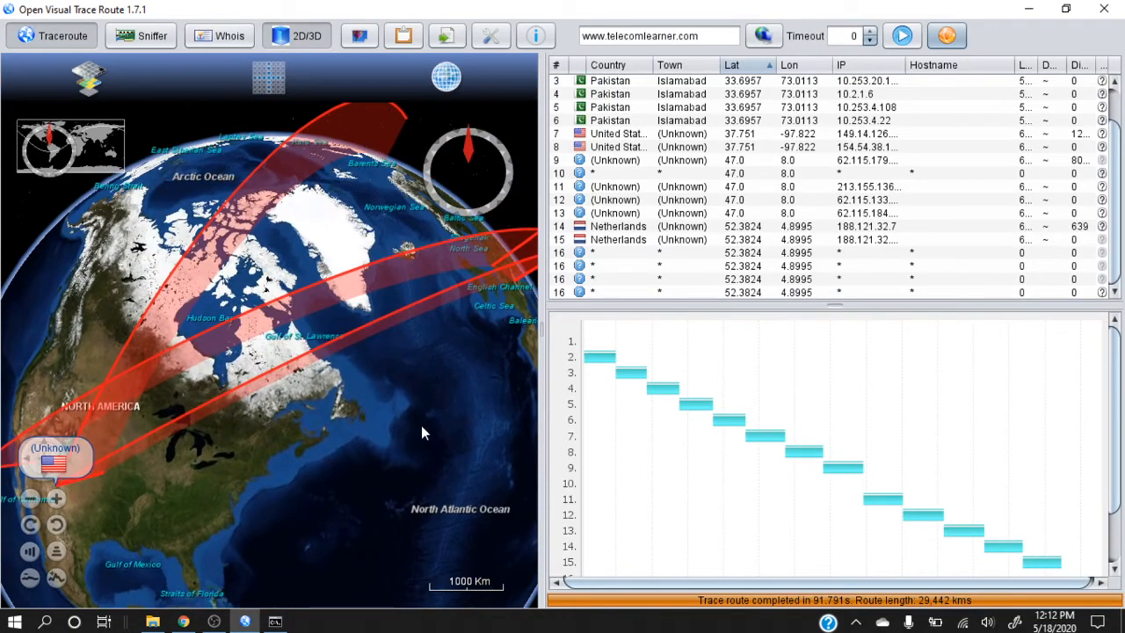
{"action": "left_click_drag", "start_coordinate": [421, 429], "coordinate": [390, 507]}
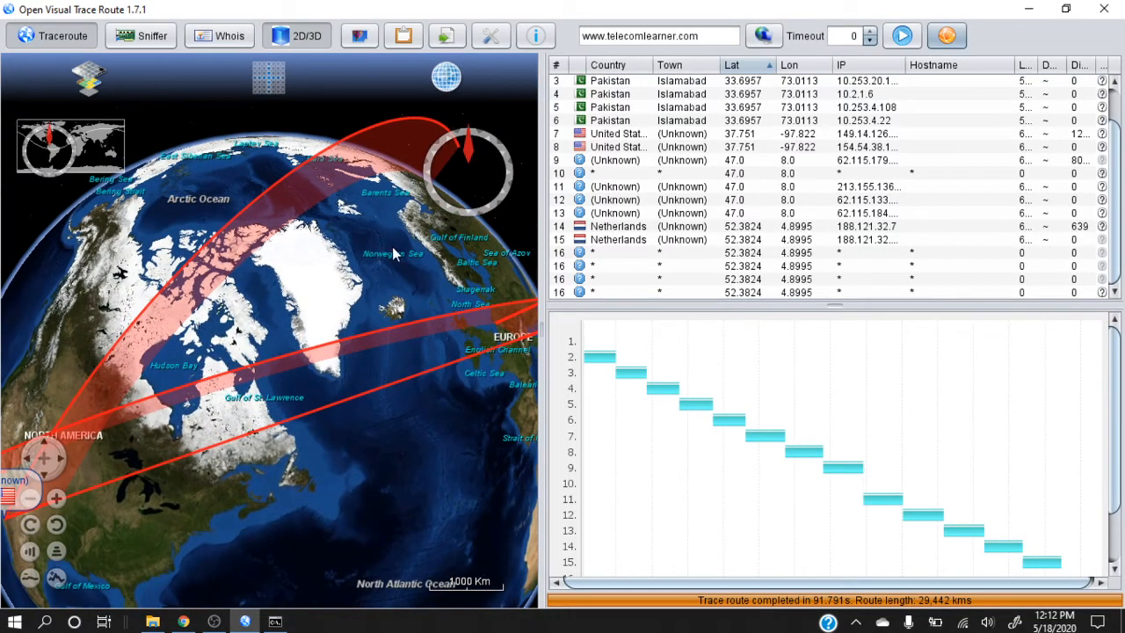
{"action": "left_click_drag", "start_coordinate": [391, 244], "coordinate": [270, 338]}
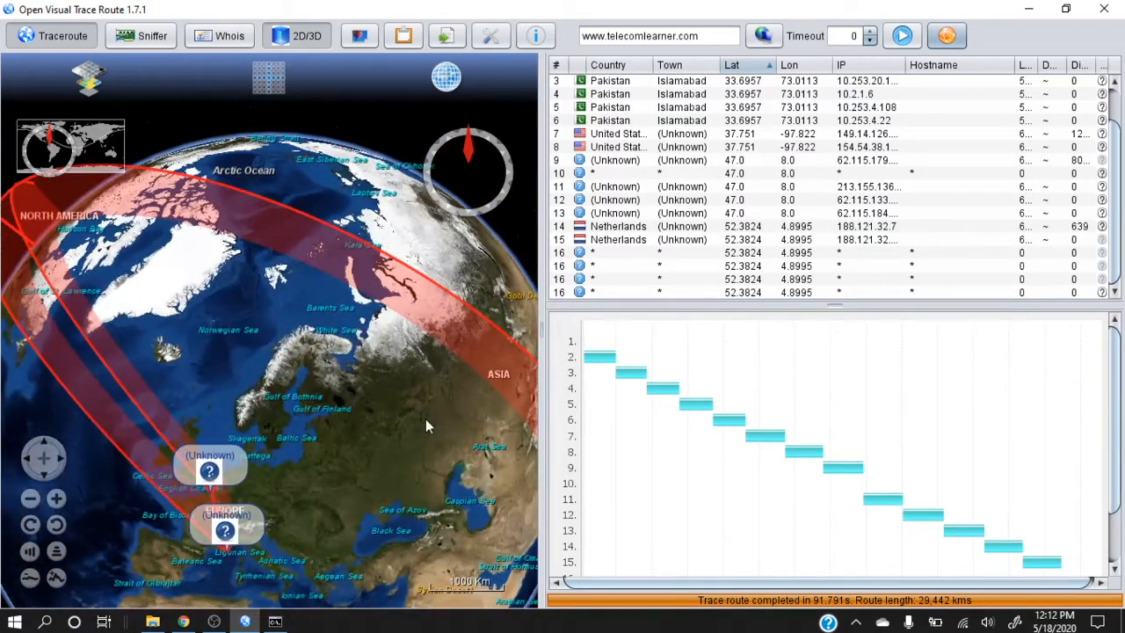
{"action": "mouse_move", "coordinate": [425, 418]}
{"action": "left_mouse_down"}
{"action": "mouse_move", "coordinate": [291, 336]}
{"action": "mouse_move", "coordinate": [220, 318]}
{"action": "mouse_move", "coordinate": [395, 495]}
{"action": "left_mouse_up"}
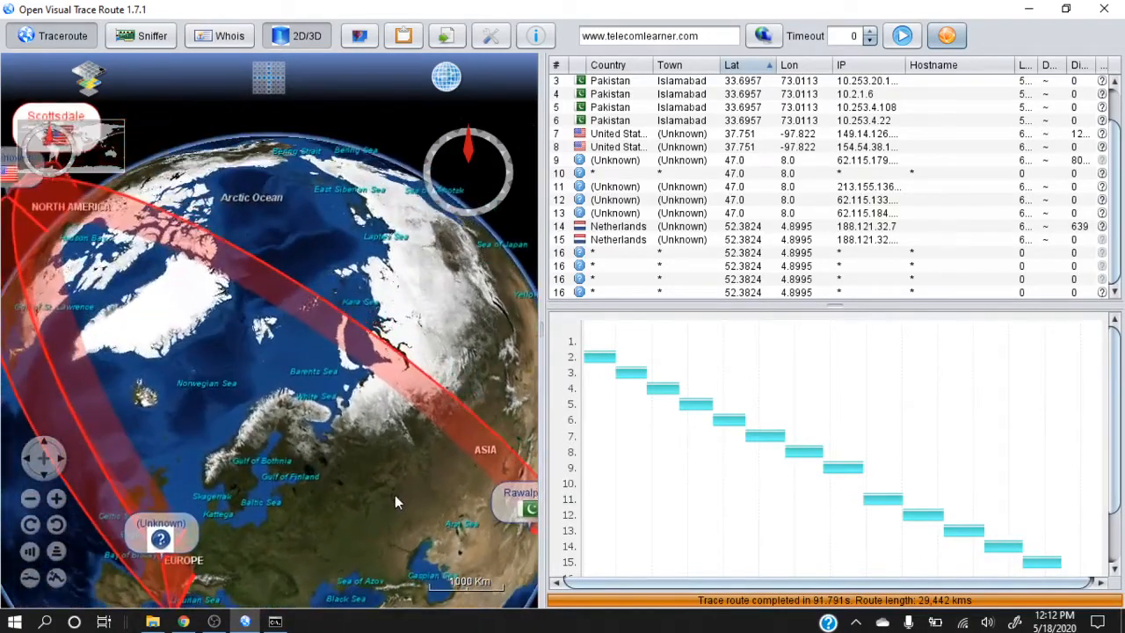
Inspect the route arcs over the Arctic and the Atlantic, ending at the Scottsdale endpoint in North America
{"action": "left_click_drag", "start_coordinate": [203, 345], "coordinate": [421, 231]}
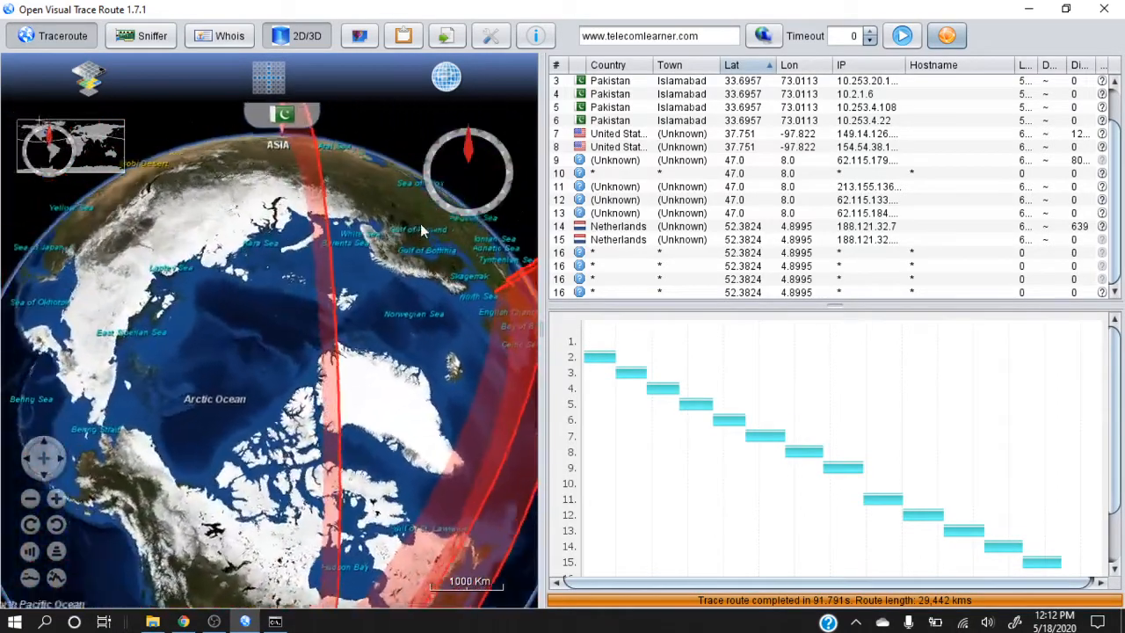
{"action": "left_click_drag", "start_coordinate": [400, 417], "coordinate": [283, 274]}
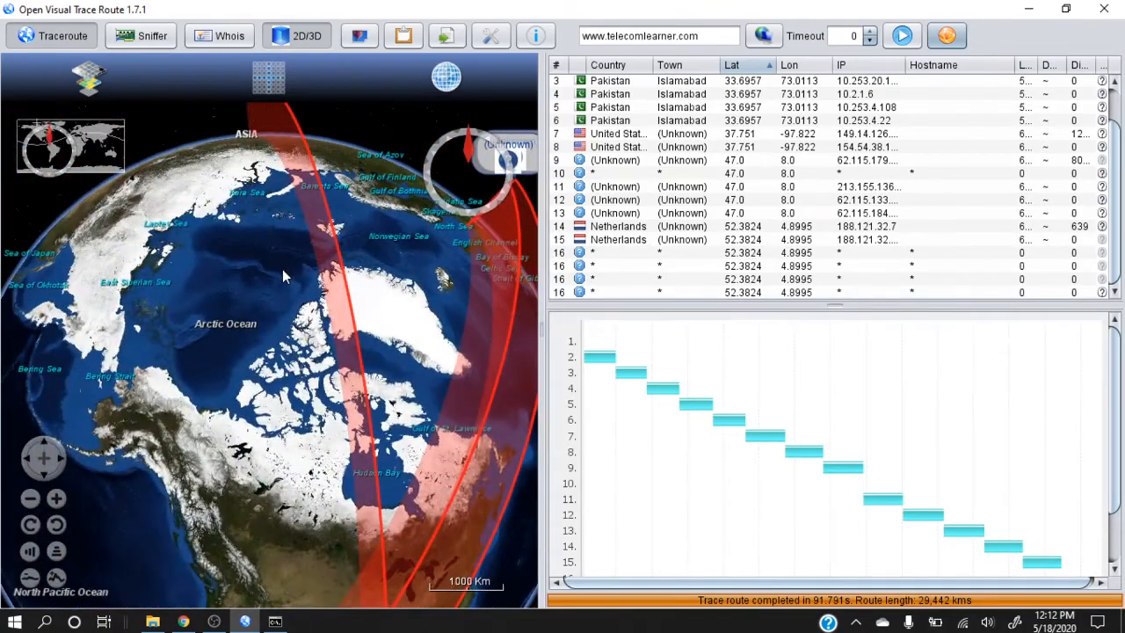
{"action": "left_click_drag", "start_coordinate": [288, 435], "coordinate": [264, 218]}
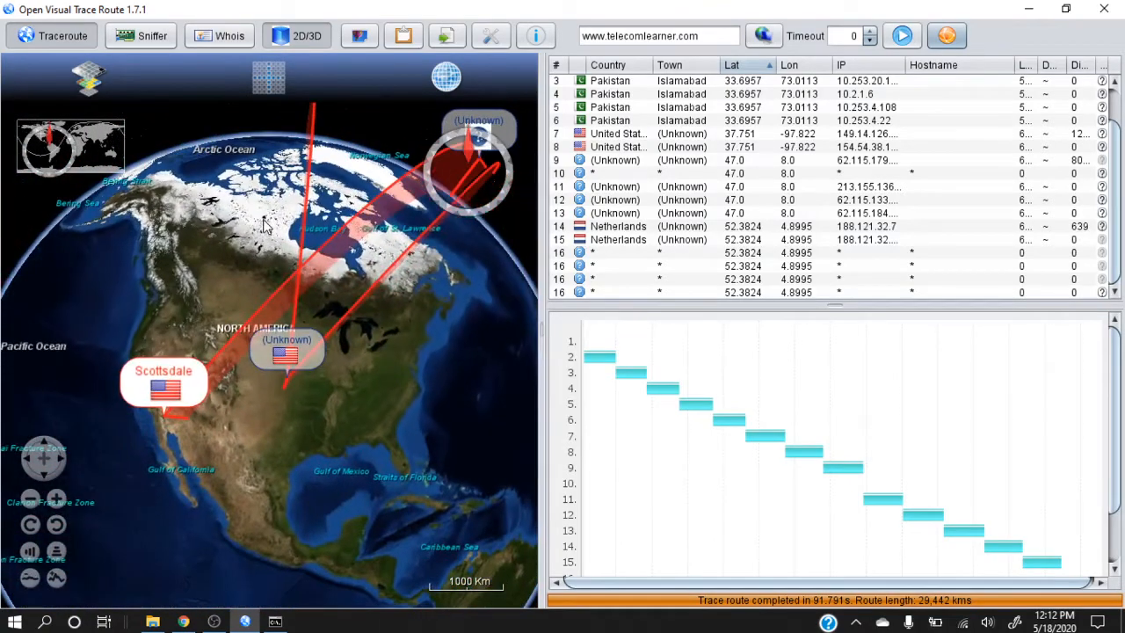
{"action": "left_click_drag", "start_coordinate": [420, 464], "coordinate": [267, 488]}
{"action": "left_click_drag", "start_coordinate": [428, 461], "coordinate": [239, 462]}
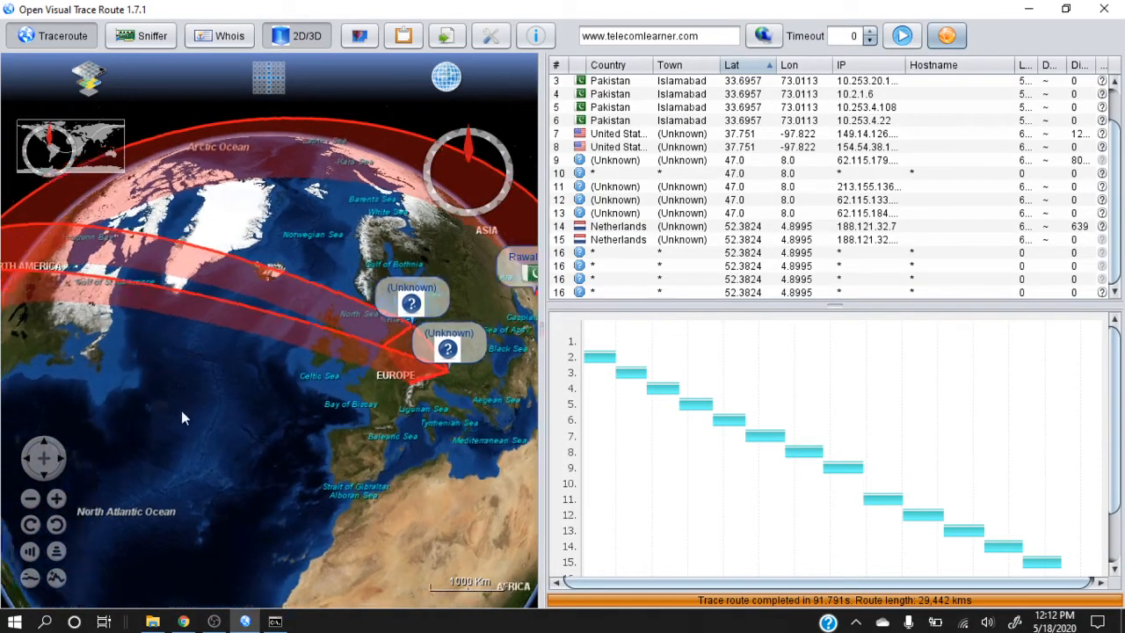
{"action": "left_click_drag", "start_coordinate": [180, 410], "coordinate": [440, 361]}
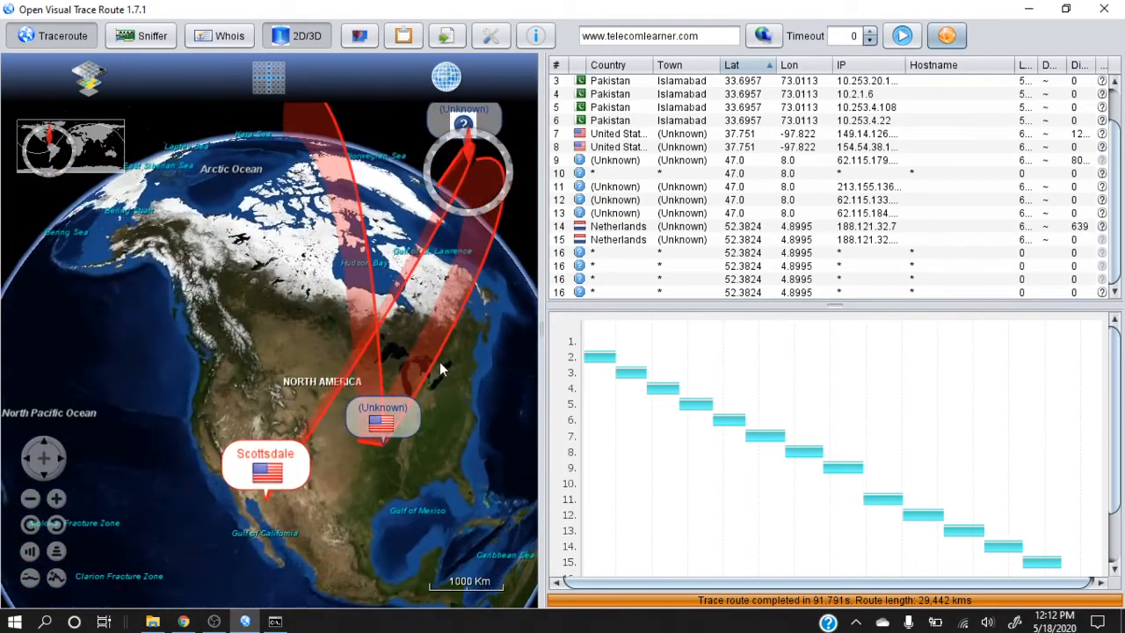
{"action": "left_click_drag", "start_coordinate": [330, 536], "coordinate": [334, 262]}
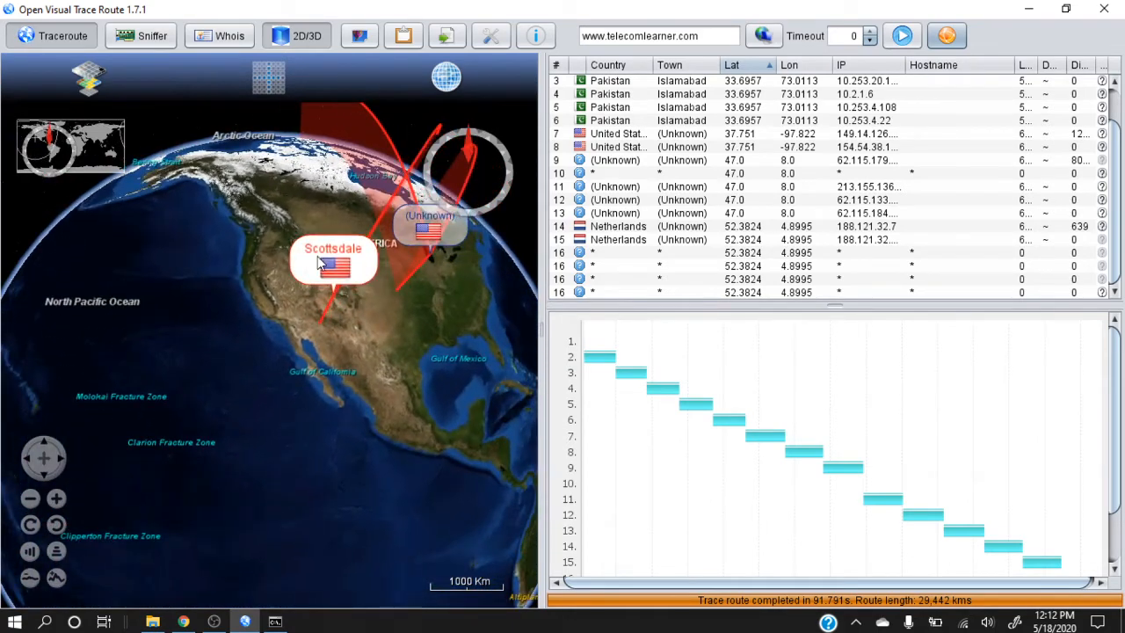
{"action": "left_click_drag", "start_coordinate": [331, 394], "coordinate": [243, 404]}
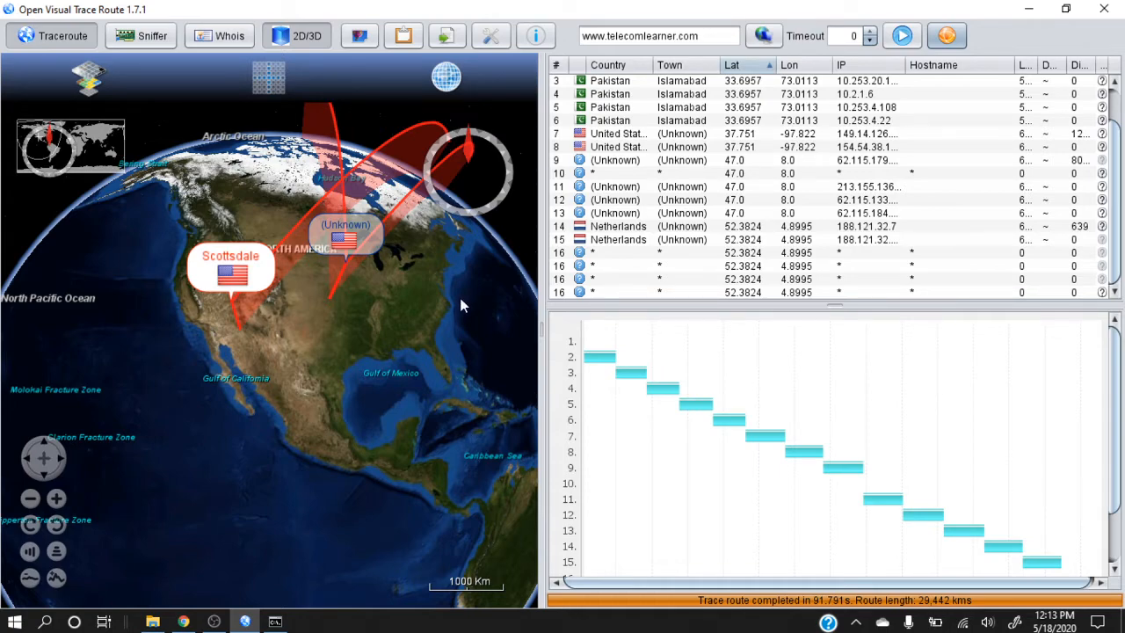
Follow the route on the globe from North America across Europe to the Rawalpindi and Islamabad hops
{"action": "mouse_move", "coordinate": [460, 301]}
{"action": "left_mouse_down"}
{"action": "mouse_move", "coordinate": [342, 502]}
{"action": "mouse_move", "coordinate": [269, 507]}
{"action": "left_mouse_up"}
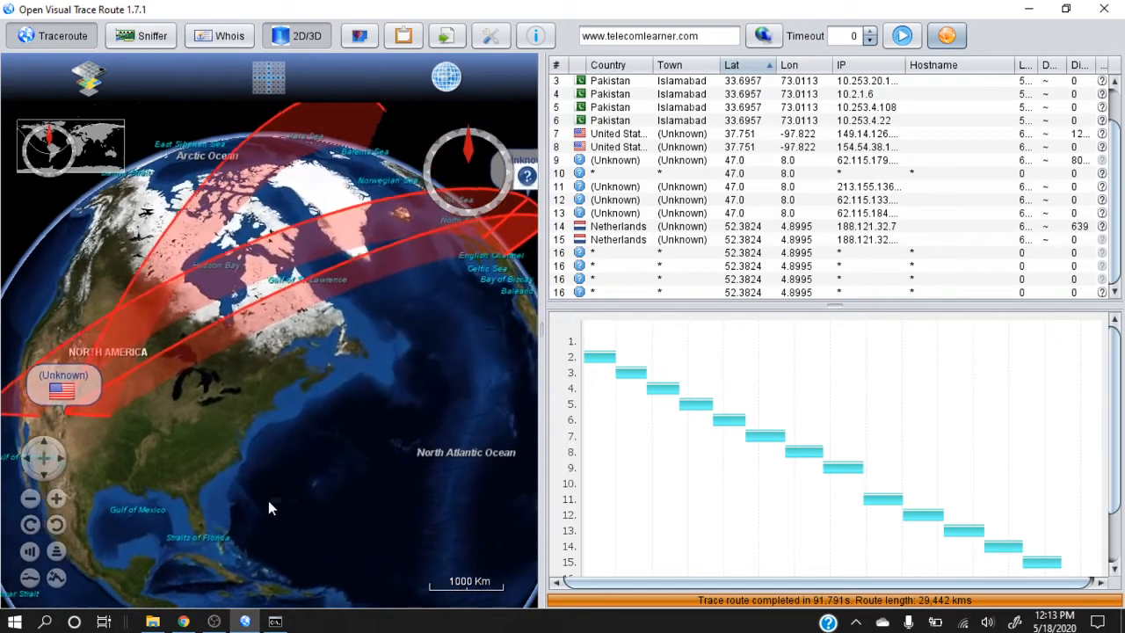
{"action": "mouse_move", "coordinate": [412, 372]}
{"action": "left_mouse_down"}
{"action": "mouse_move", "coordinate": [235, 432]}
{"action": "mouse_move", "coordinate": [241, 463]}
{"action": "mouse_move", "coordinate": [189, 473]}
{"action": "mouse_move", "coordinate": [303, 420]}
{"action": "mouse_move", "coordinate": [229, 405]}
{"action": "left_mouse_up"}
{"action": "left_click_drag", "start_coordinate": [332, 413], "coordinate": [273, 436]}
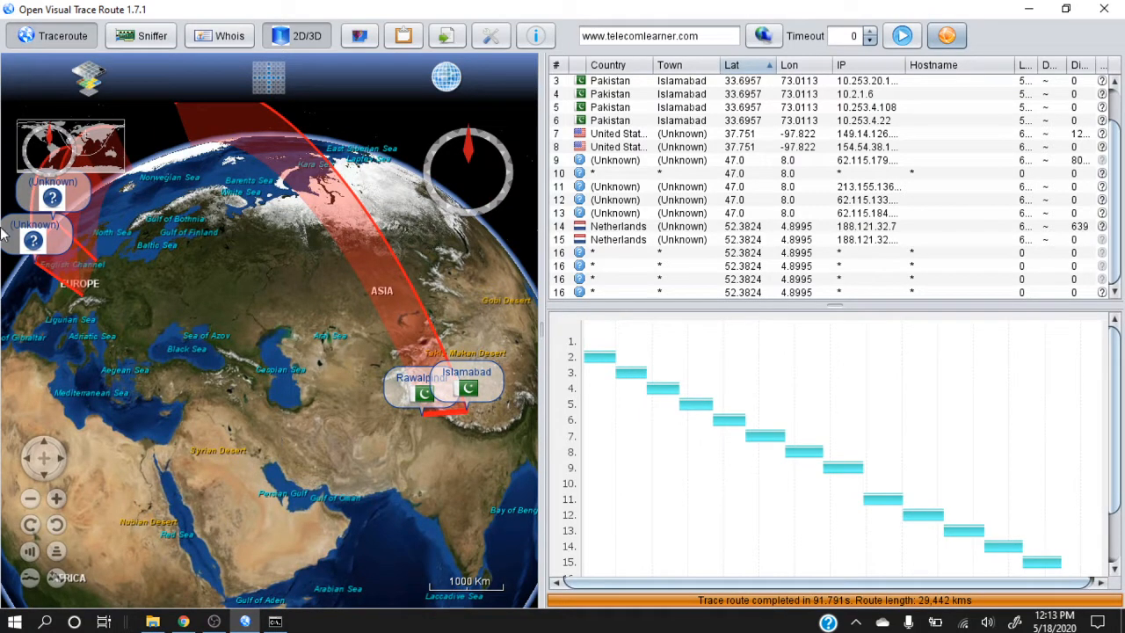
{"action": "left_click", "coordinate": [152, 38]}
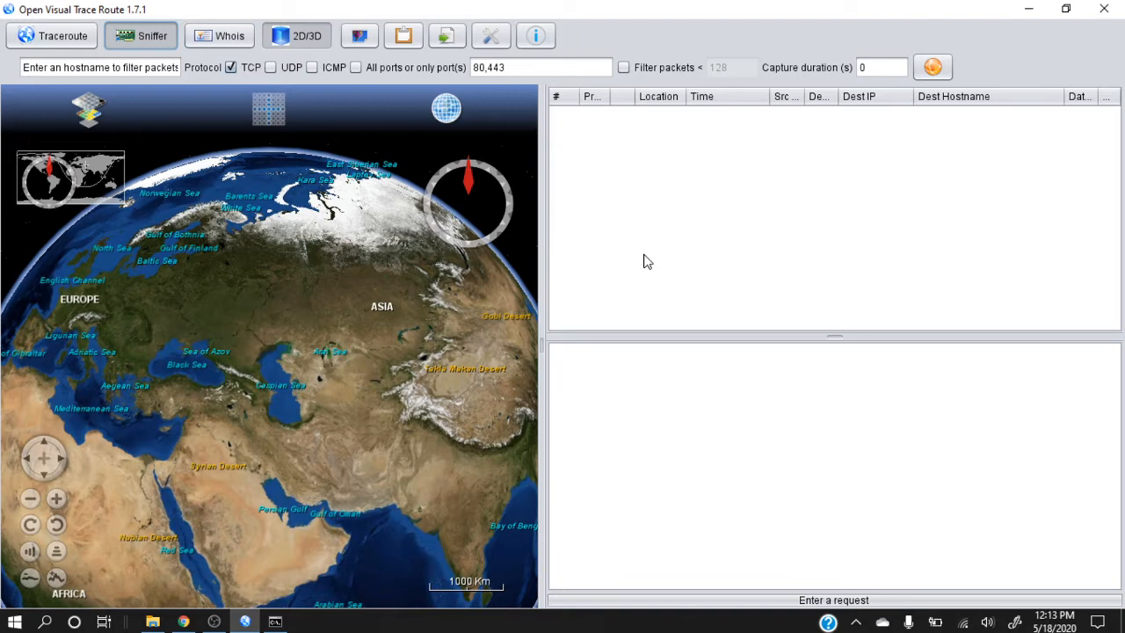
{"action": "left_click", "coordinate": [64, 40]}
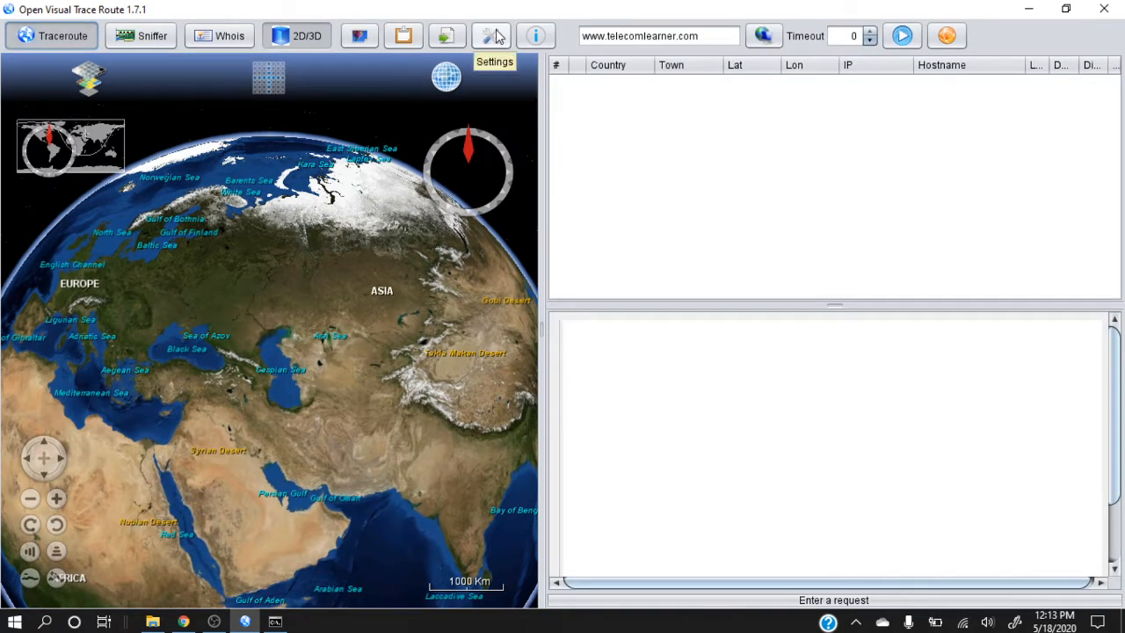
{"action": "triple_click", "coordinate": [655, 35]}
{"action": "type", "text": "www"}
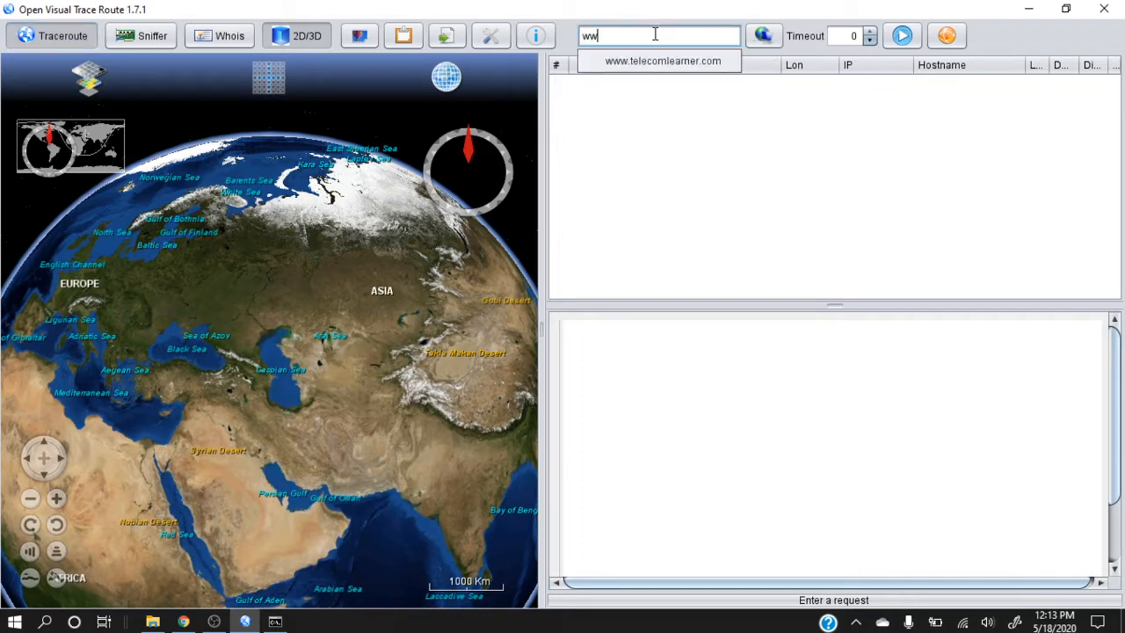
{"action": "type", "text": ".amazon"}
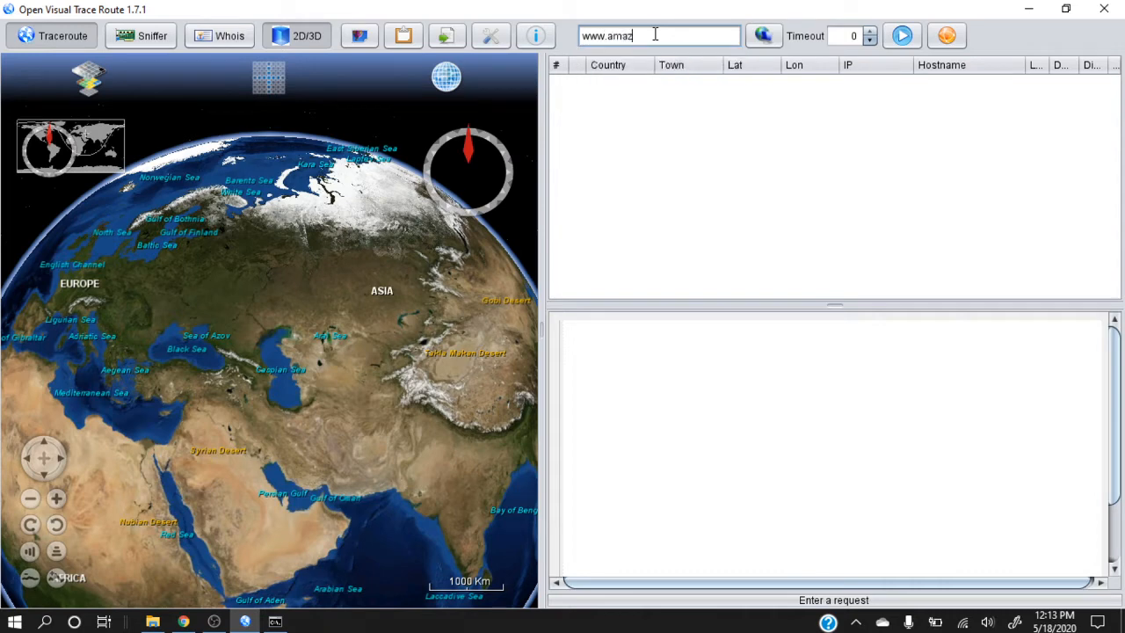
{"action": "type", "text": ".com"}
{"action": "key", "text": "Return"}
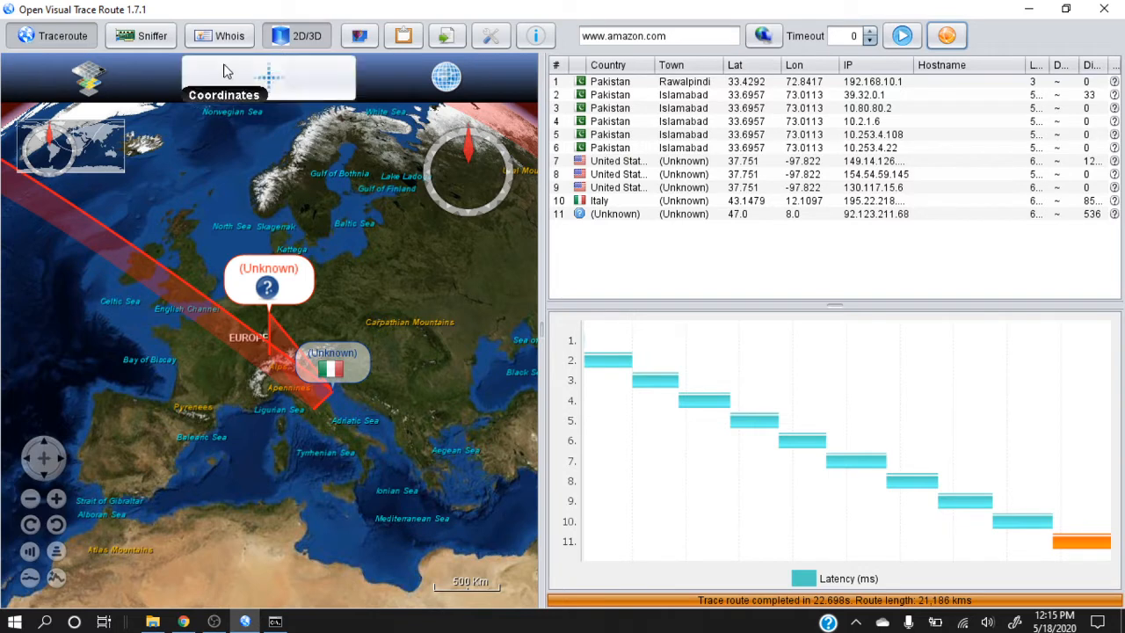
Switch to Sniffer mode and include UDP, ICMP and all ports in the capture, ready to enter a hostname filter
{"action": "left_click", "coordinate": [140, 39]}
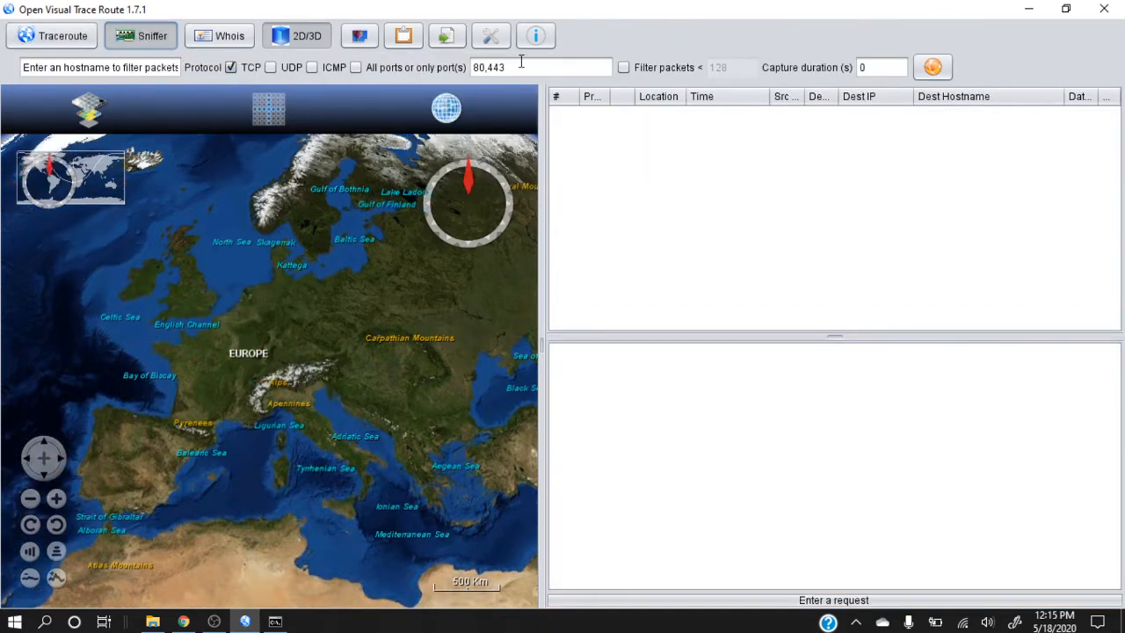
{"action": "left_click", "coordinate": [313, 68]}
{"action": "left_click", "coordinate": [355, 68]}
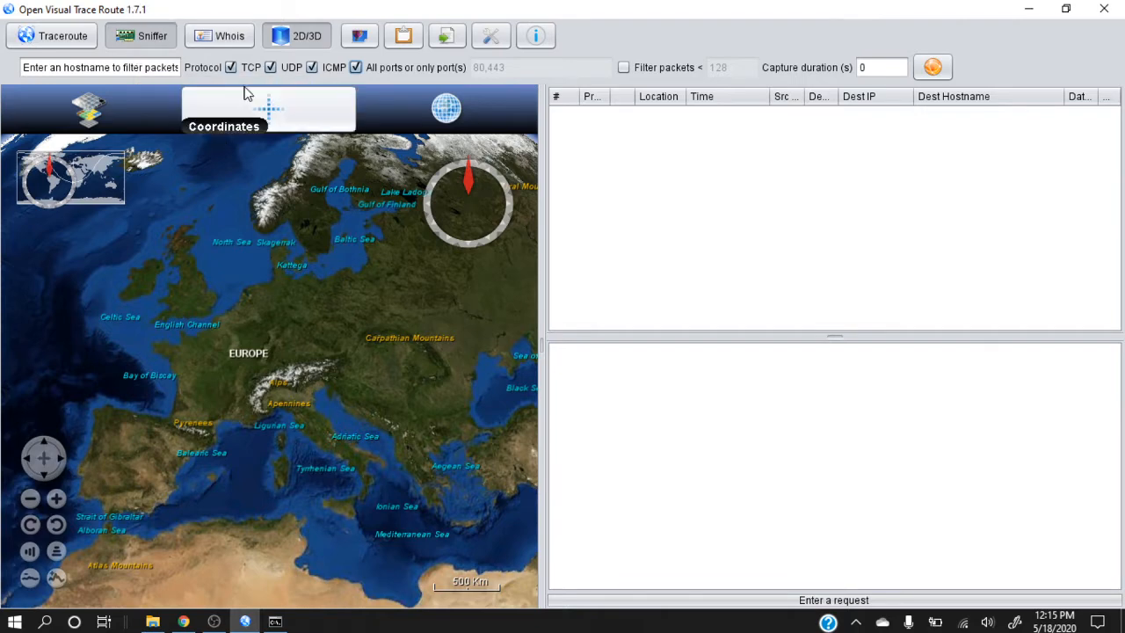
{"action": "left_click", "coordinate": [102, 67]}
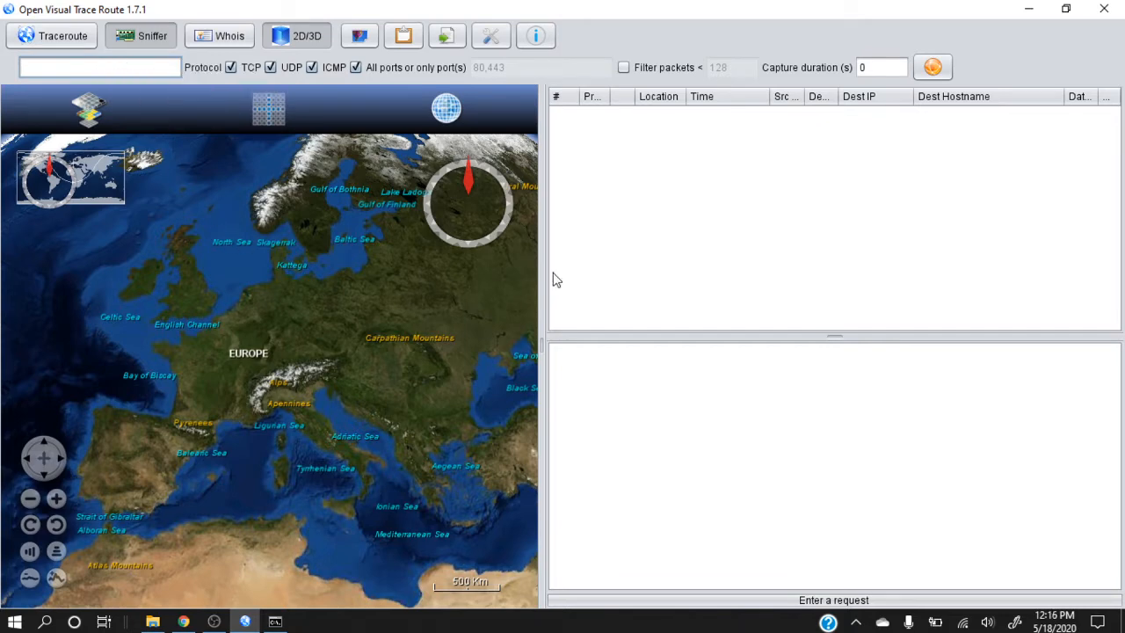
Switch to Chrome and open the website telecomlearner.com in a new tab
{"action": "left_click", "coordinate": [184, 622]}
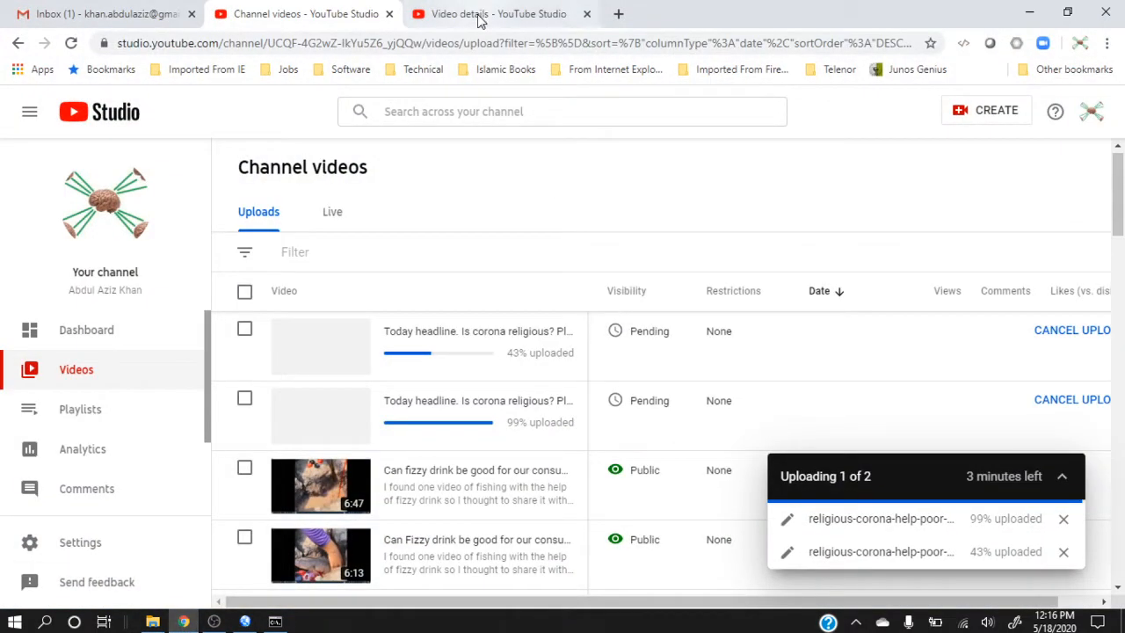
{"action": "left_click", "coordinate": [619, 14]}
{"action": "left_click", "coordinate": [567, 42]}
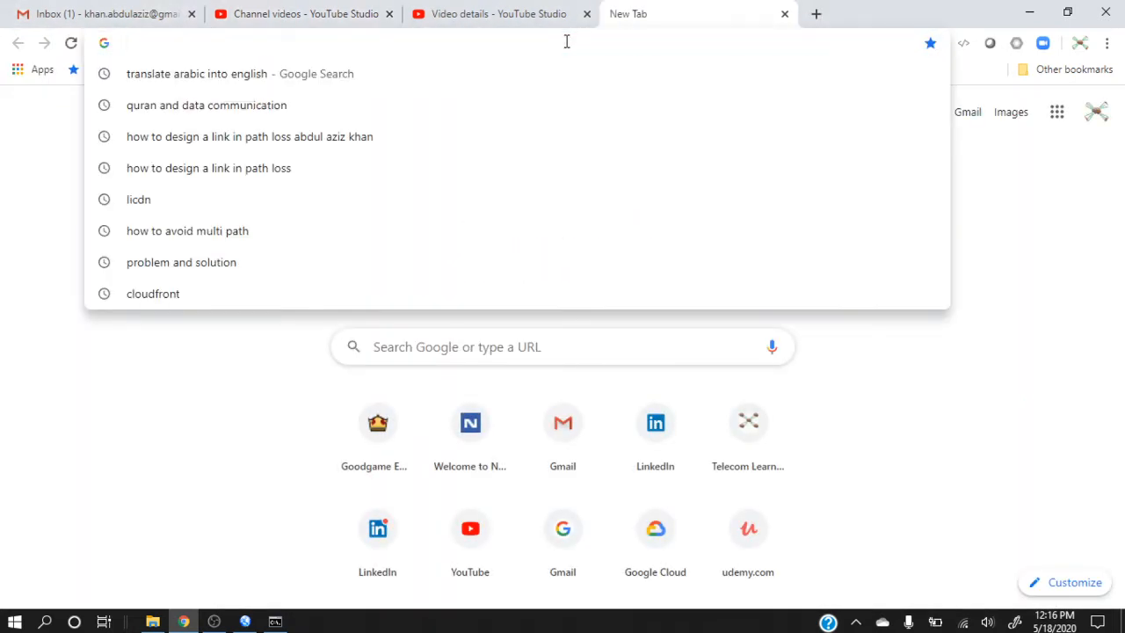
{"action": "type", "text": "www."}
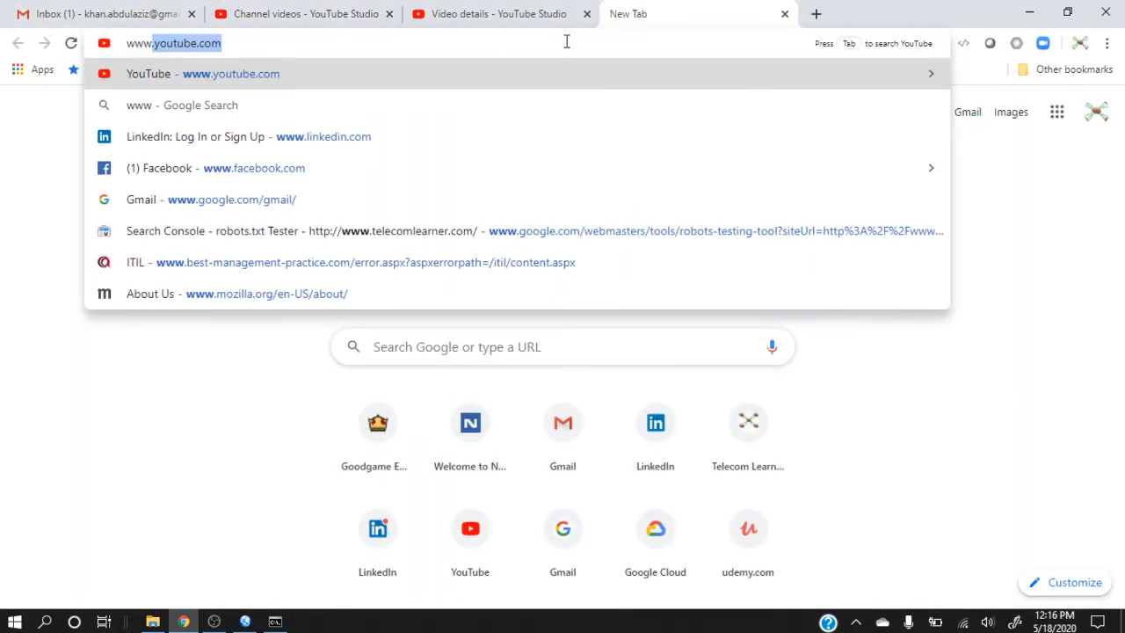
{"action": "key", "text": "BackSpace"}
{"action": "key", "text": "BackSpace"}
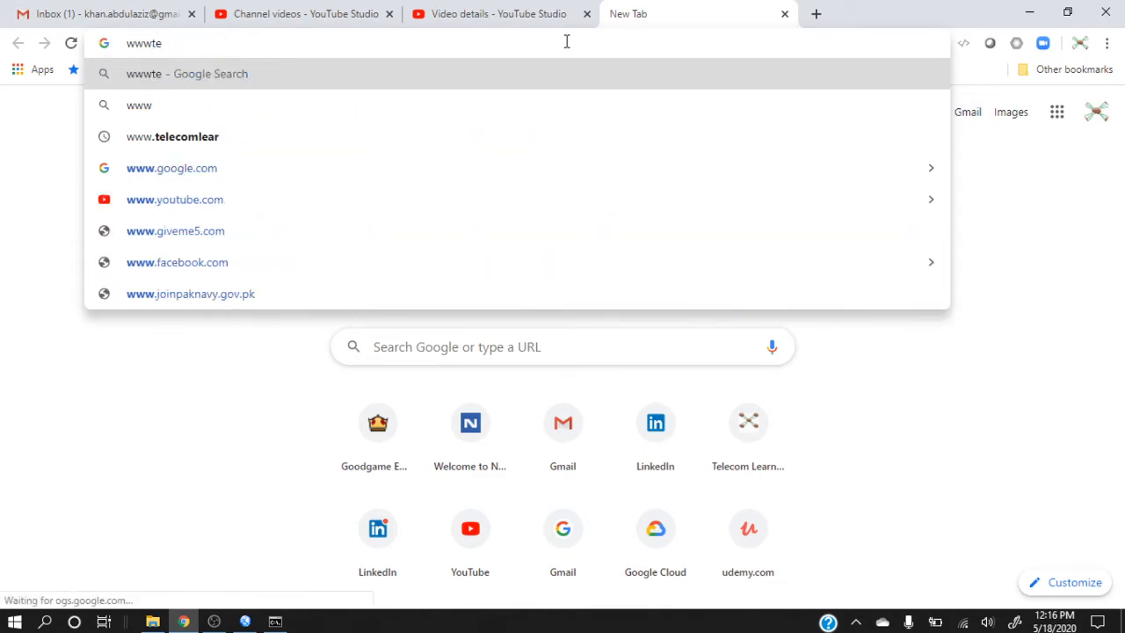
{"action": "type", "text": ".telecomlearner.com"}
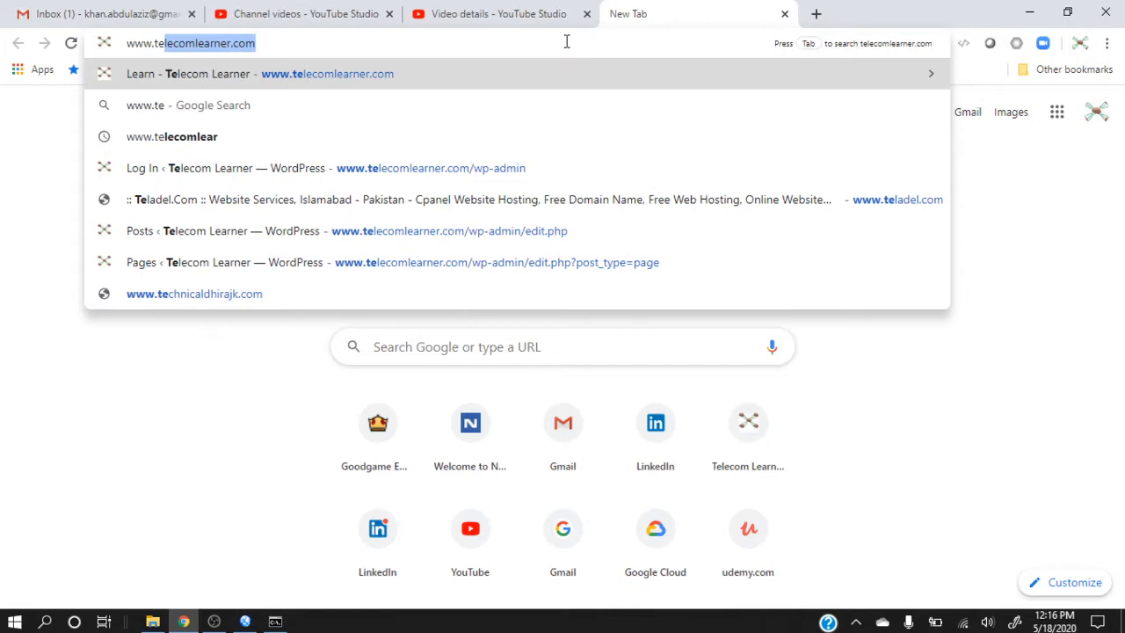
{"action": "key", "text": "Return"}
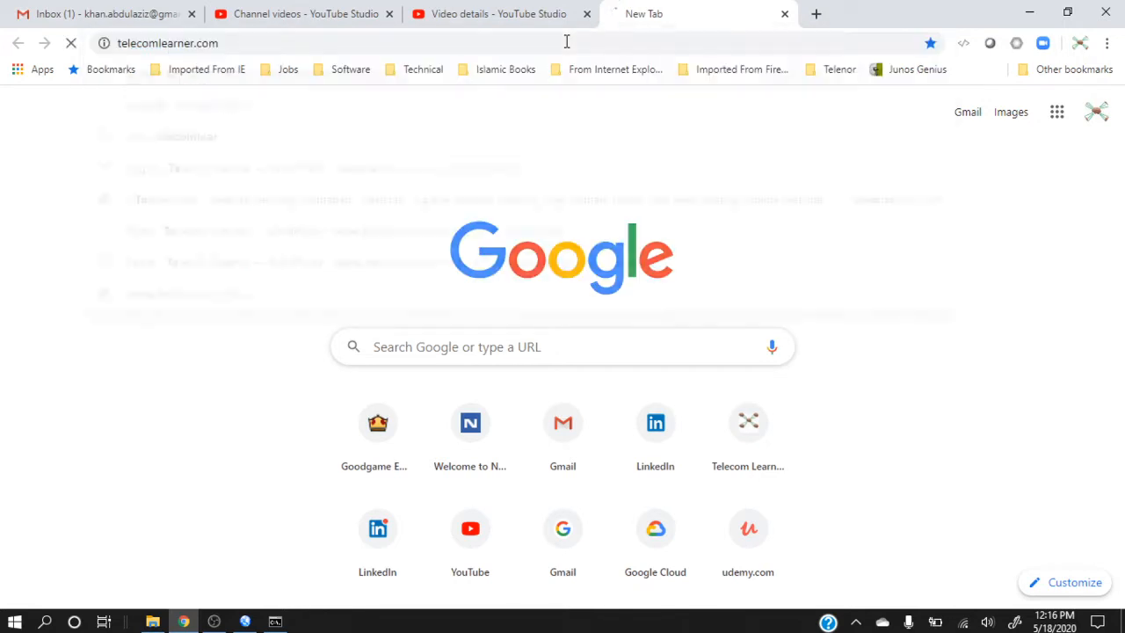
Return to Open Visual Trace Route, start the network packet capture and widen the Location column of the packet list
{"action": "left_click", "coordinate": [246, 619]}
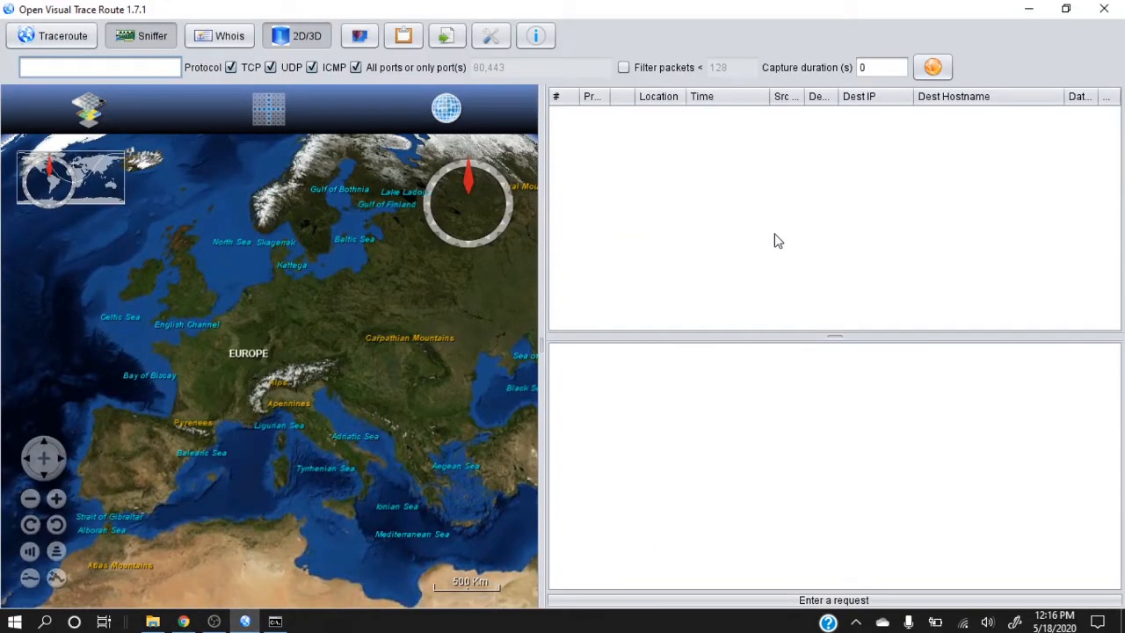
{"action": "left_click", "coordinate": [932, 67]}
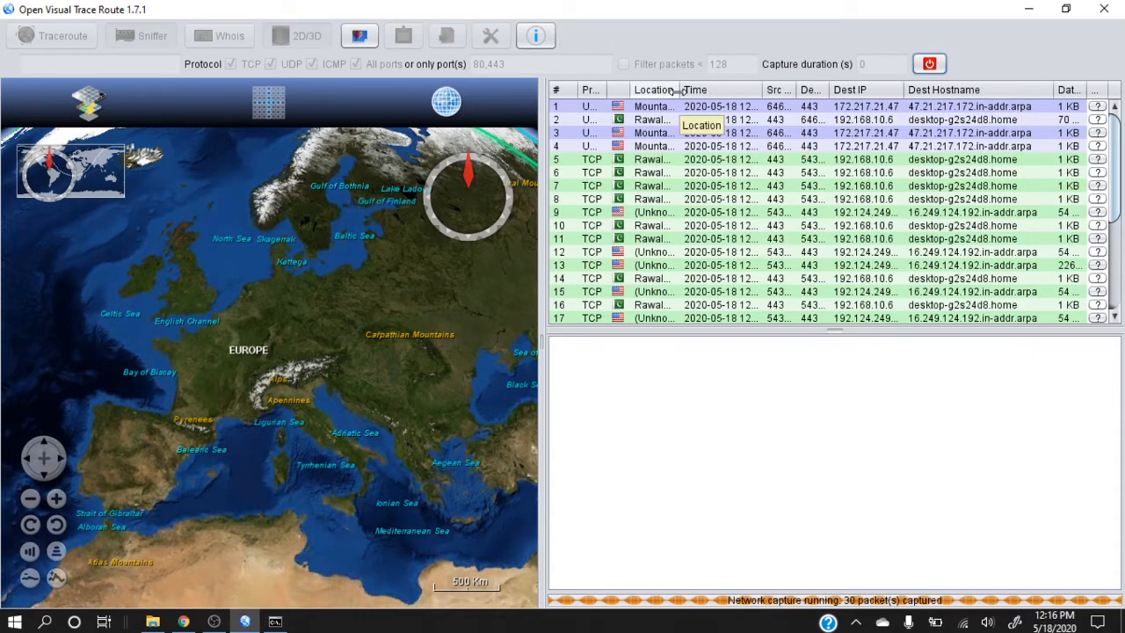
{"action": "left_click_drag", "start_coordinate": [678, 90], "coordinate": [732, 91]}
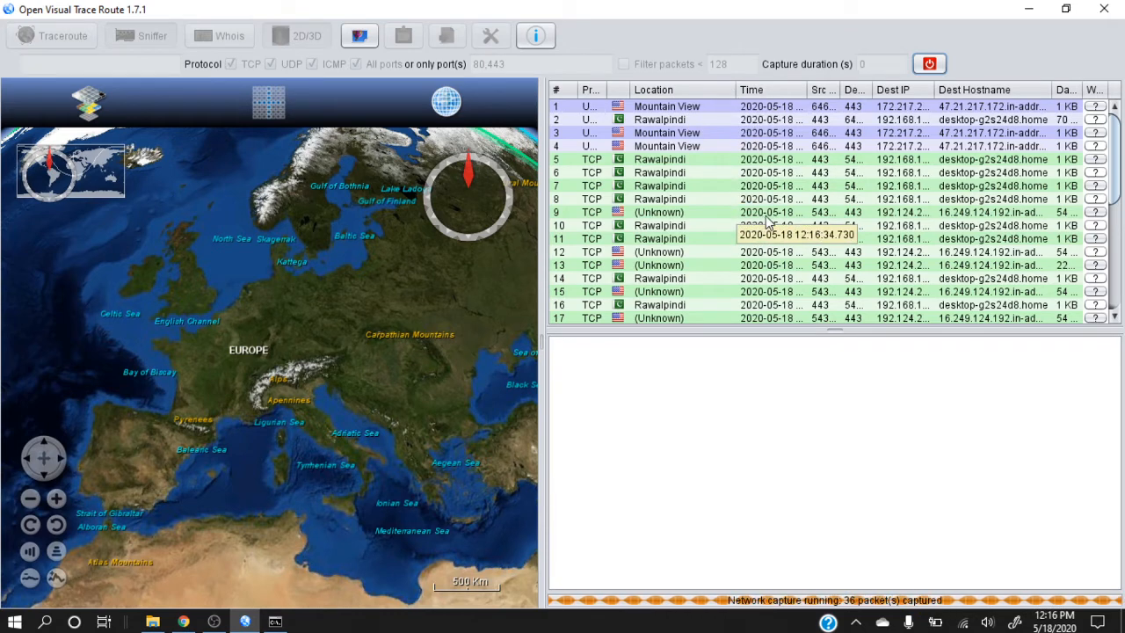
Select the second captured packet, located in Rawalpindi, and follow the connection arcs on the globe across the Arctic towards North America
{"action": "left_click", "coordinate": [692, 117]}
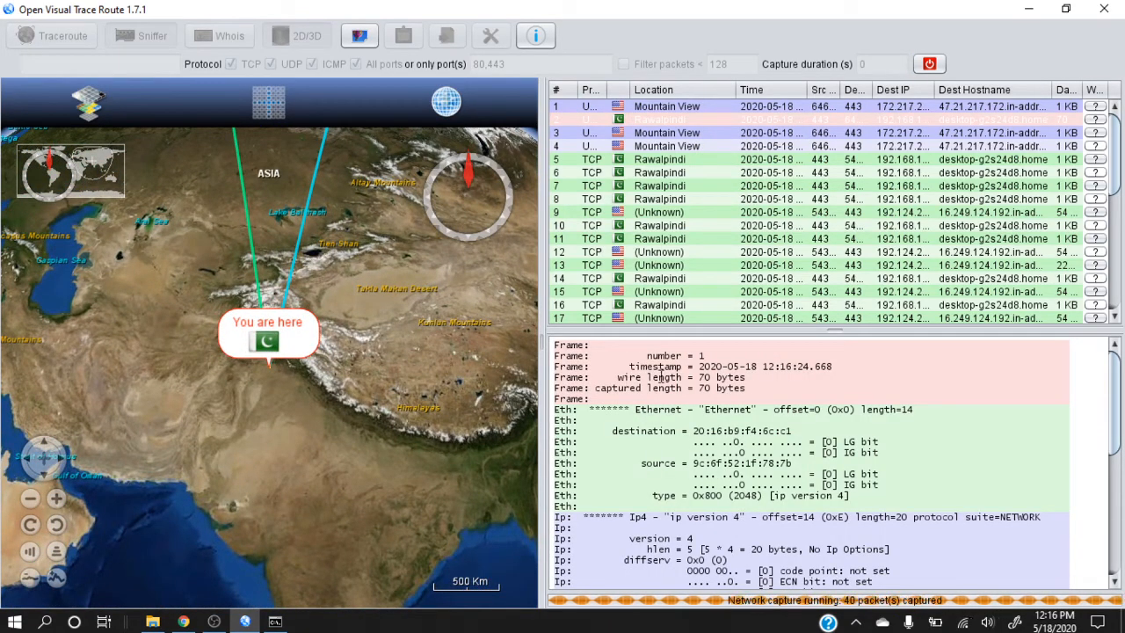
{"action": "left_click_drag", "start_coordinate": [393, 274], "coordinate": [372, 522]}
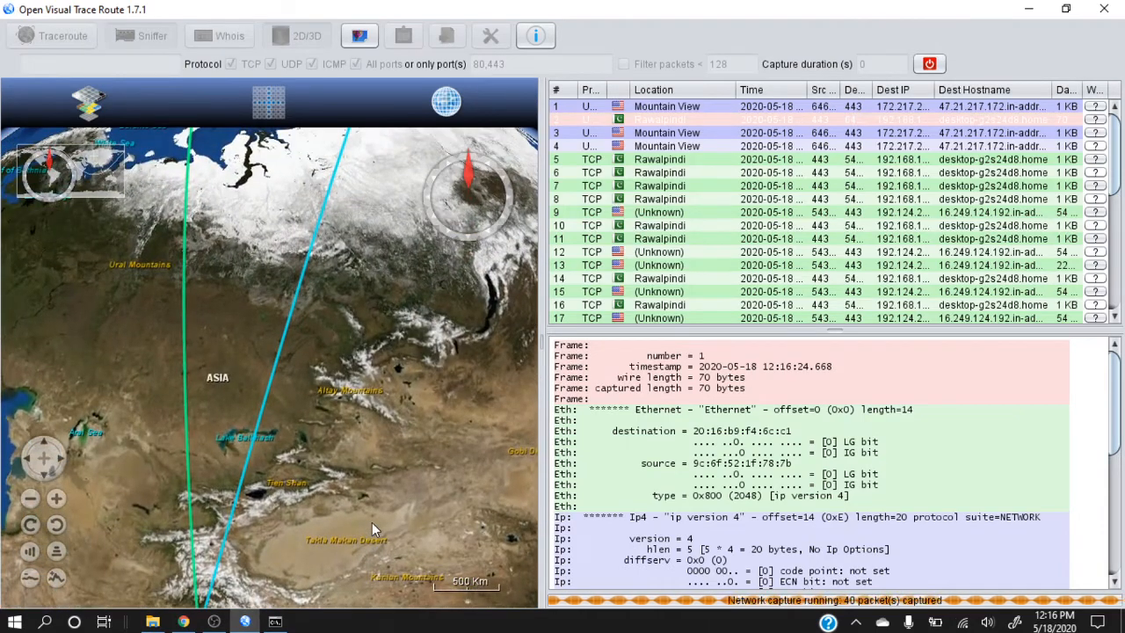
{"action": "left_click_drag", "start_coordinate": [272, 231], "coordinate": [309, 575]}
{"action": "left_click_drag", "start_coordinate": [313, 238], "coordinate": [330, 628]}
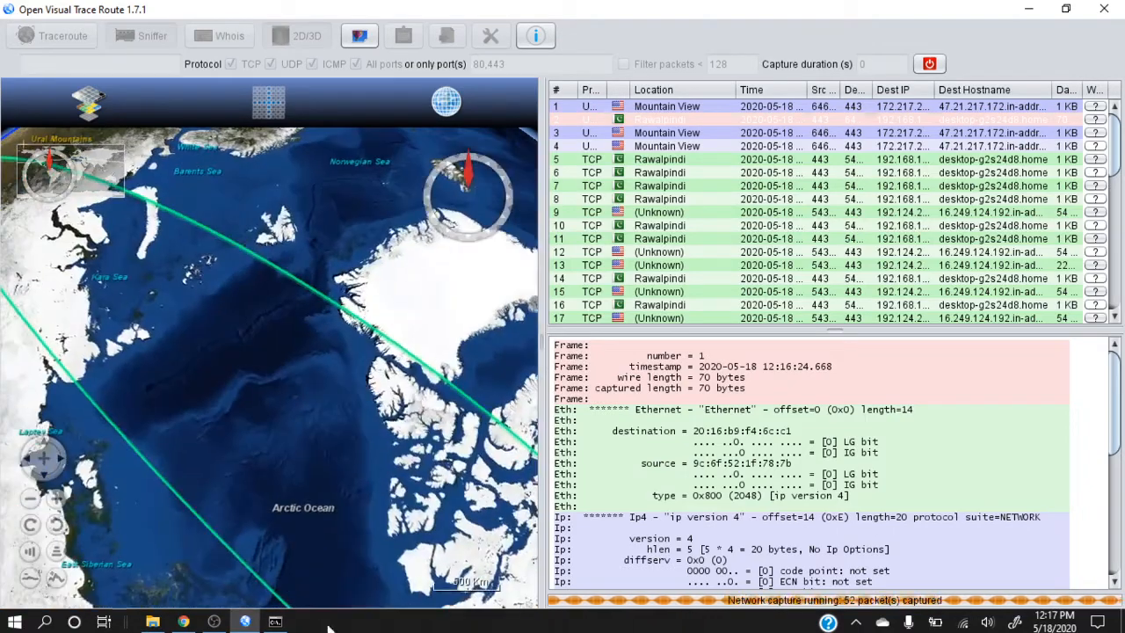
{"action": "mouse_move", "coordinate": [369, 557]}
{"action": "left_mouse_down"}
{"action": "mouse_move", "coordinate": [298, 339]}
{"action": "mouse_move", "coordinate": [222, 248]}
{"action": "left_mouse_up"}
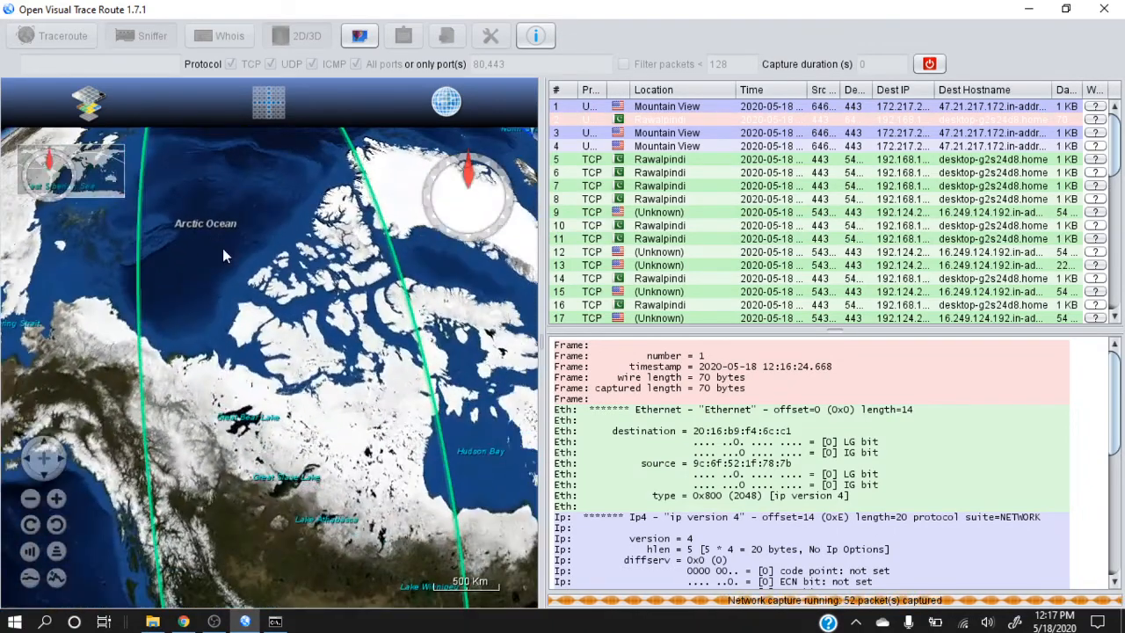
{"action": "left_click_drag", "start_coordinate": [445, 432], "coordinate": [298, 554]}
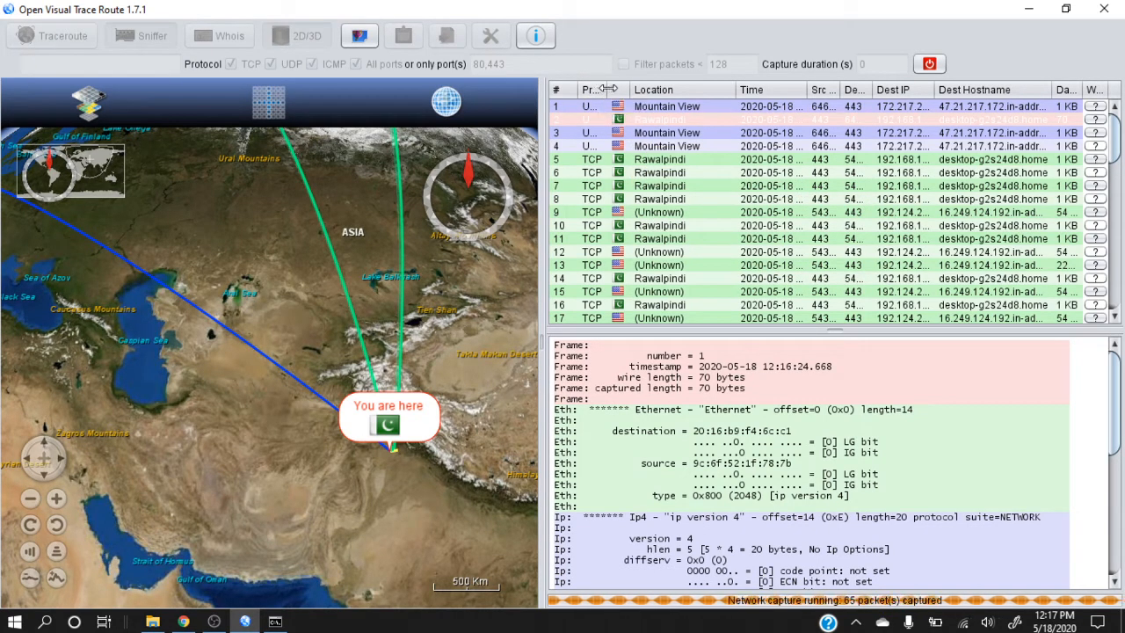
Widen the Protocol column and examine the selected packet's Ethernet source address and IP header
{"action": "left_click_drag", "start_coordinate": [613, 90], "coordinate": [621, 89]}
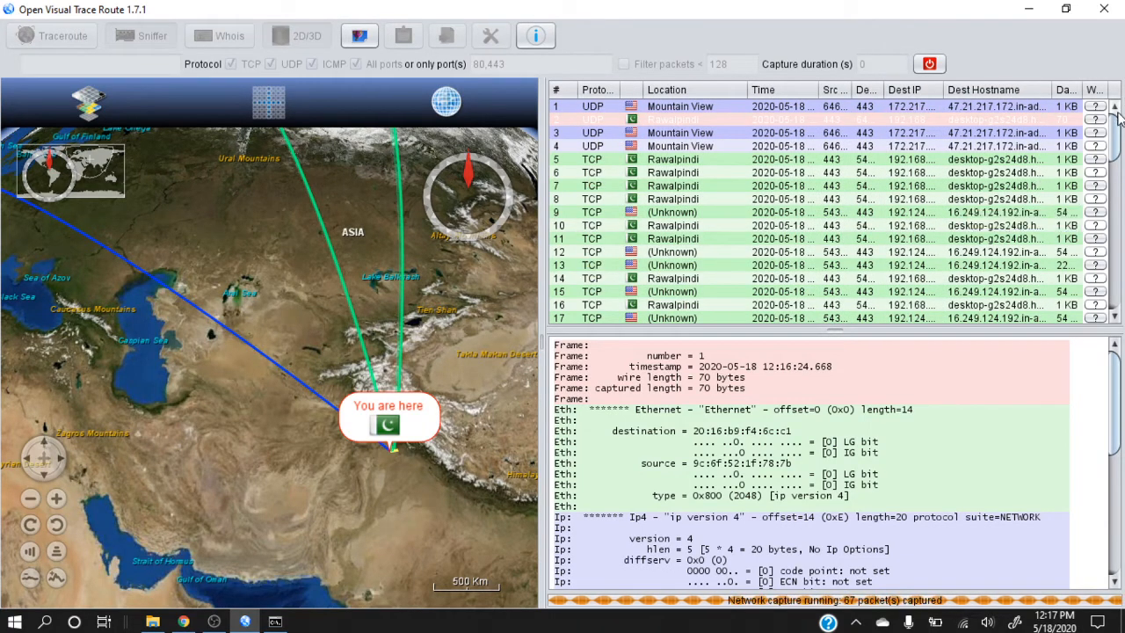
{"action": "mouse_move", "coordinate": [1115, 133]}
{"action": "left_mouse_down"}
{"action": "mouse_move", "coordinate": [1104, 271]}
{"action": "mouse_move", "coordinate": [1116, 131]}
{"action": "left_mouse_up"}
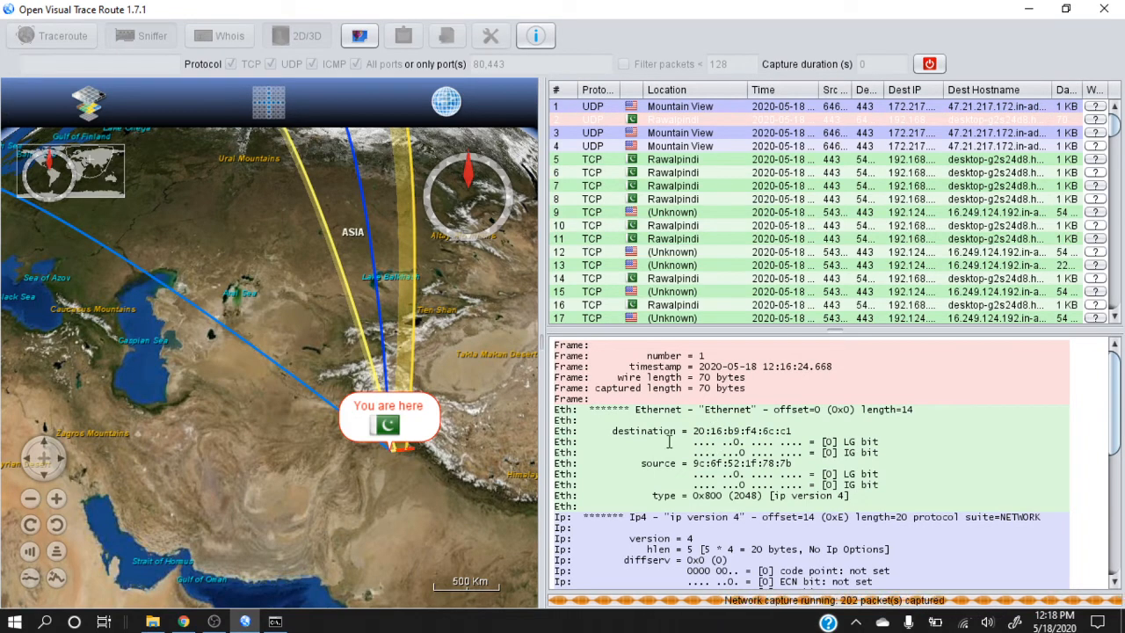
{"action": "left_click_drag", "start_coordinate": [696, 467], "coordinate": [793, 464]}
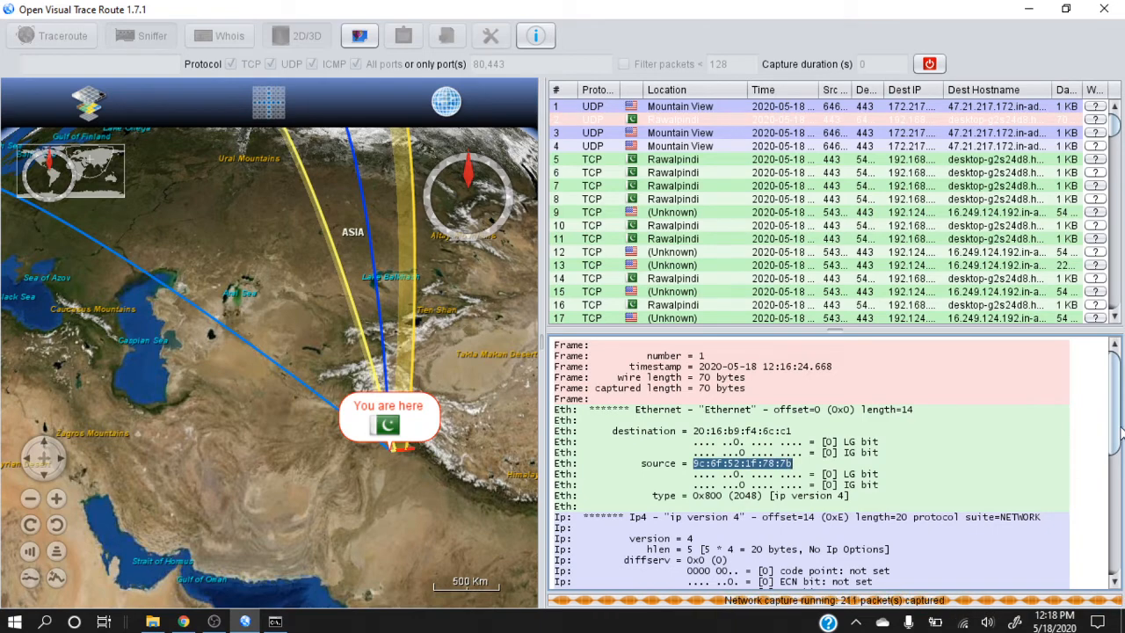
{"action": "left_click_drag", "start_coordinate": [1120, 428], "coordinate": [1112, 496]}
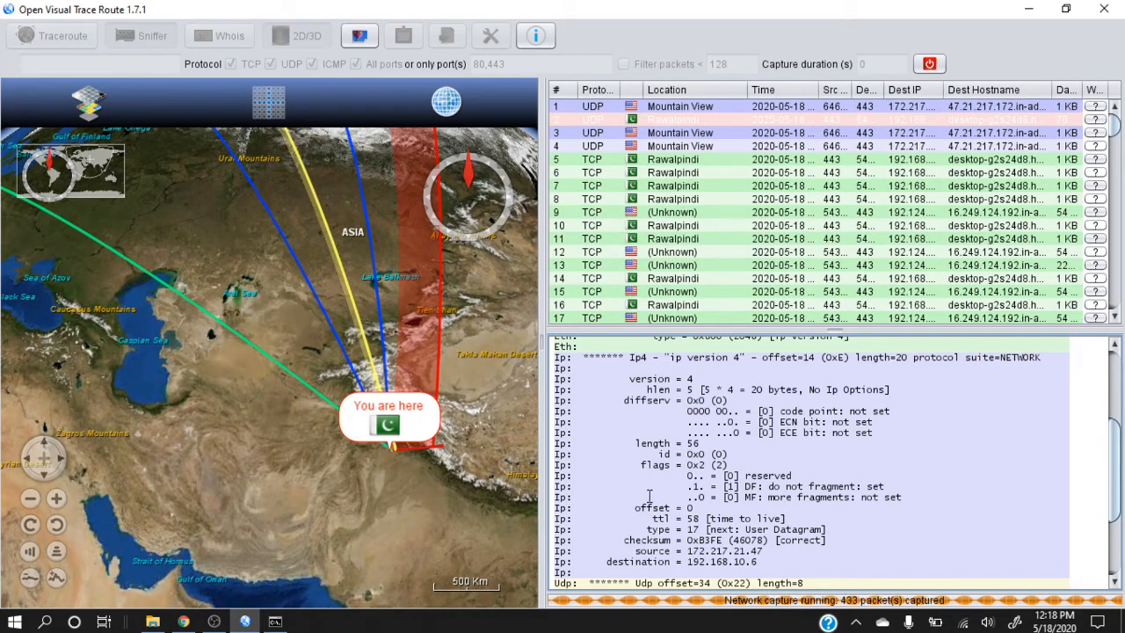
Stop the network capture and examine the selected packet's source and destination IP addresses, UDP header and payload
{"action": "left_click", "coordinate": [930, 65]}
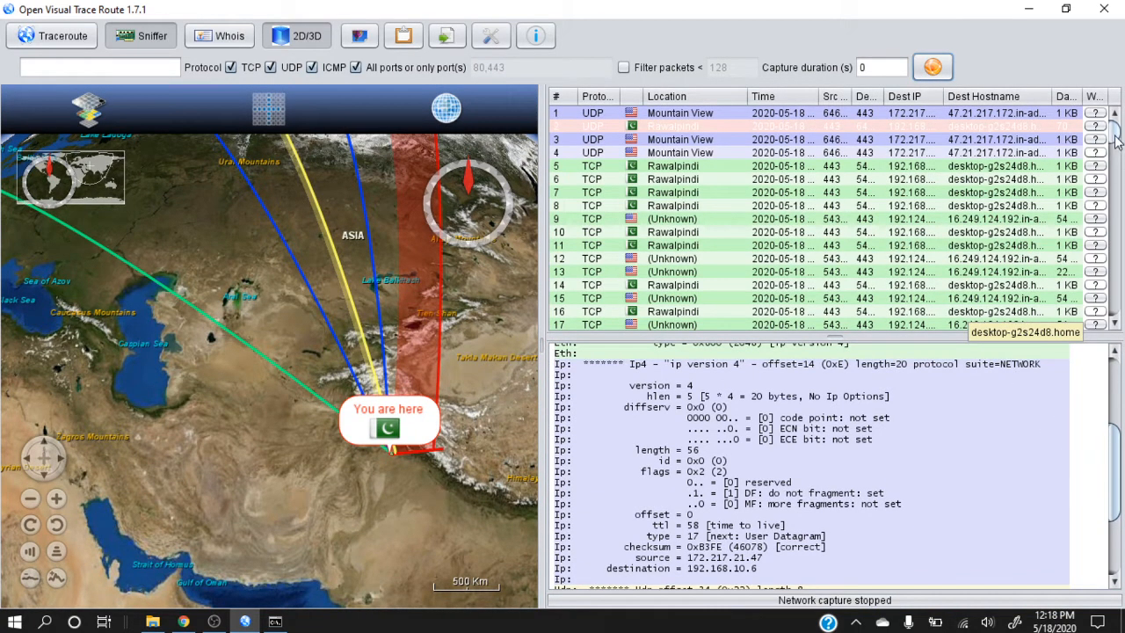
{"action": "left_click_drag", "start_coordinate": [1117, 136], "coordinate": [1114, 85]}
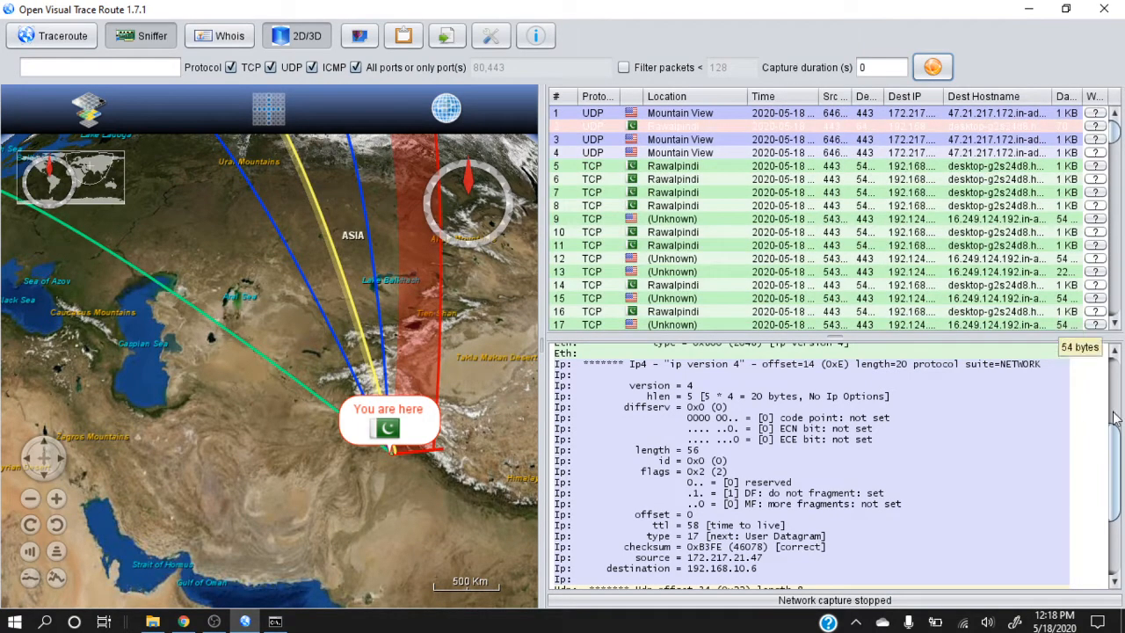
{"action": "left_click_drag", "start_coordinate": [694, 579], "coordinate": [761, 568]}
{"action": "left_click", "coordinate": [693, 570]}
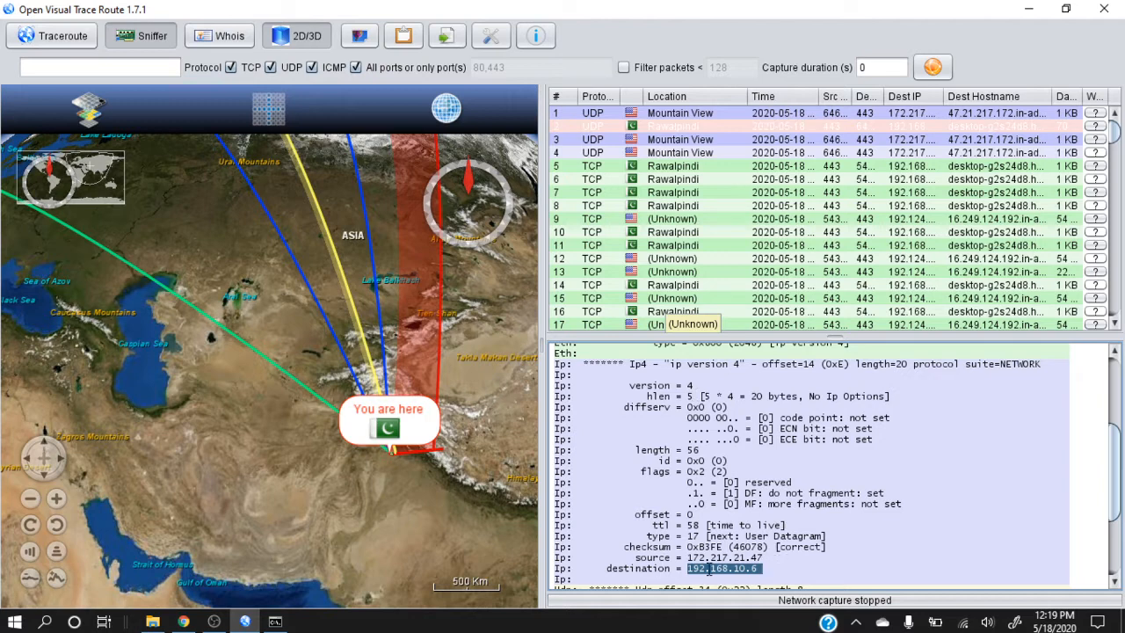
{"action": "left_click_drag", "start_coordinate": [689, 559], "coordinate": [771, 557]}
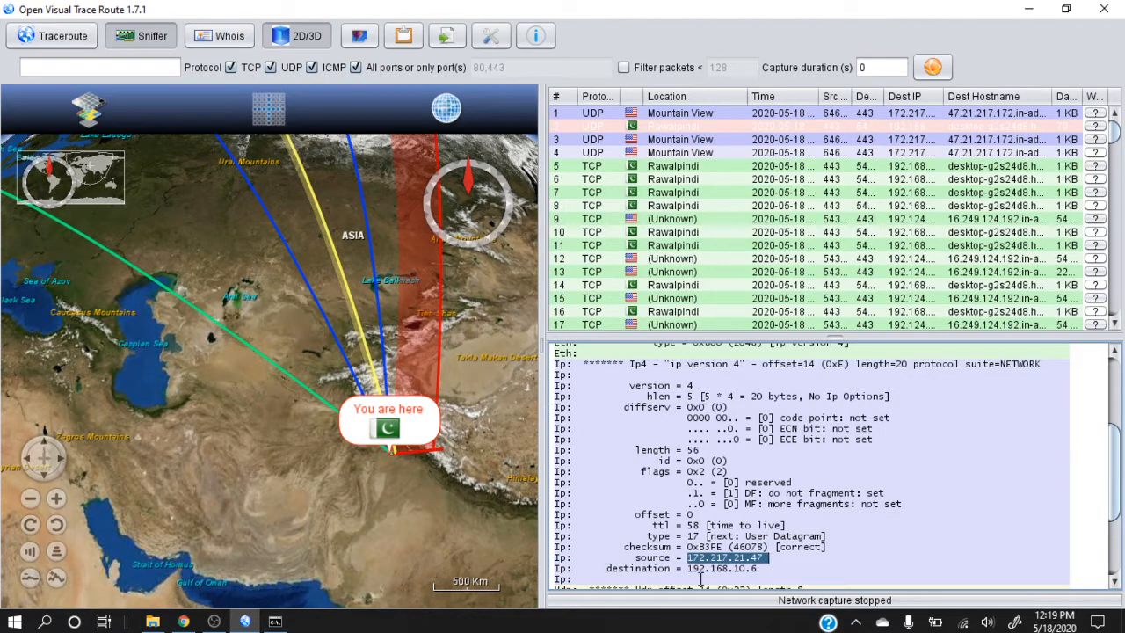
{"action": "left_click_drag", "start_coordinate": [689, 570], "coordinate": [765, 568]}
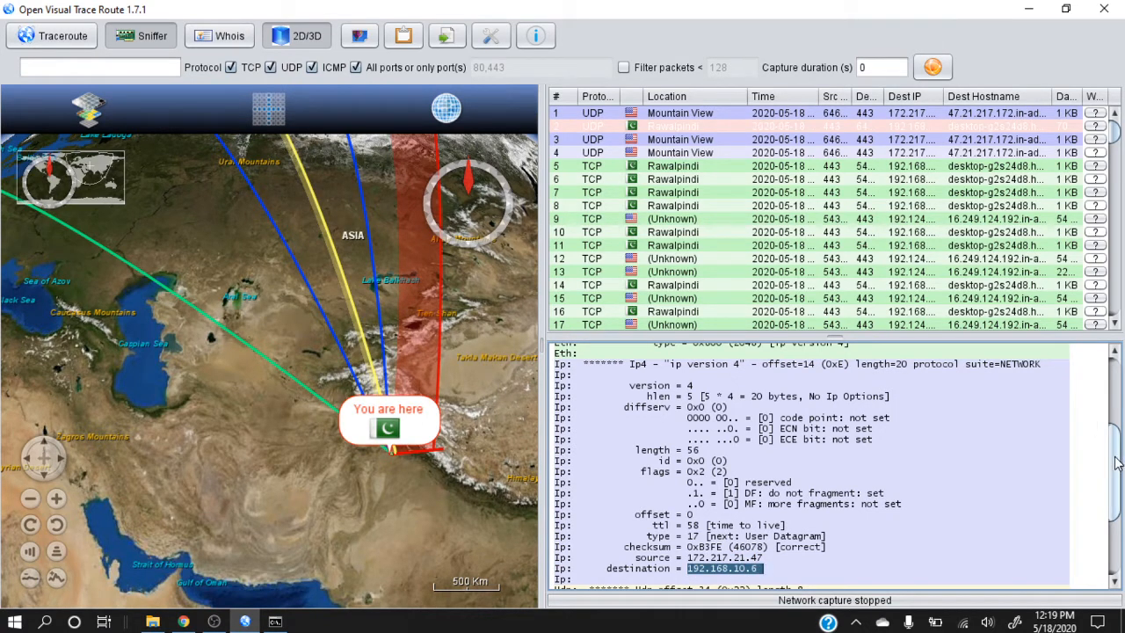
{"action": "left_click_drag", "start_coordinate": [1116, 463], "coordinate": [1118, 532]}
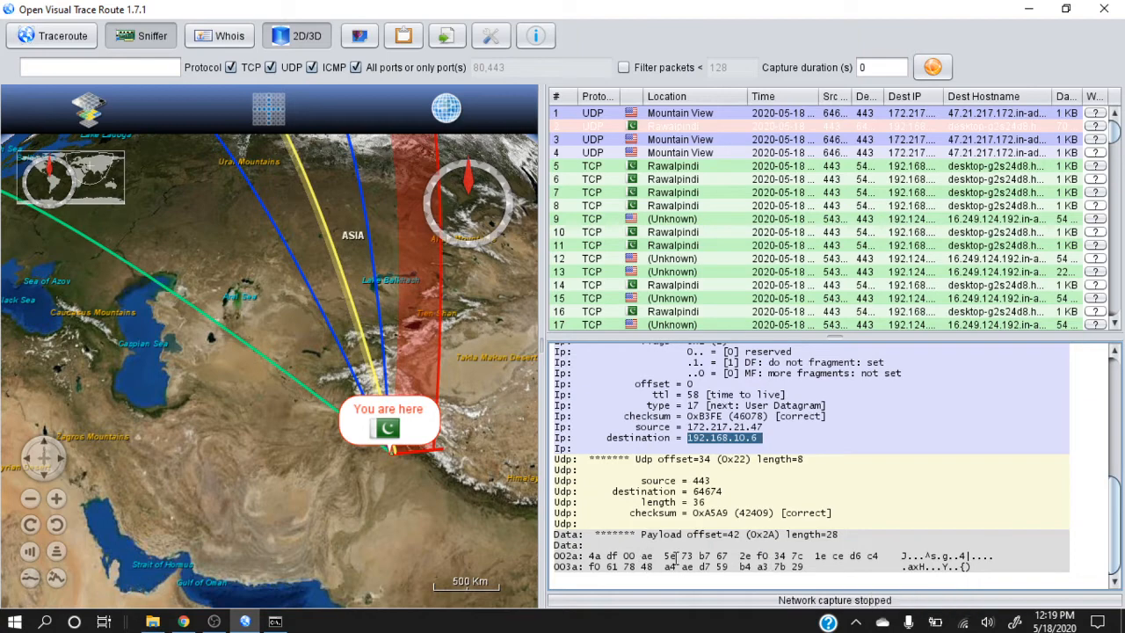
Select the third captured packet, located in Mountain View, examine its source IP address and copy its destination IP address
{"action": "left_click", "coordinate": [724, 144]}
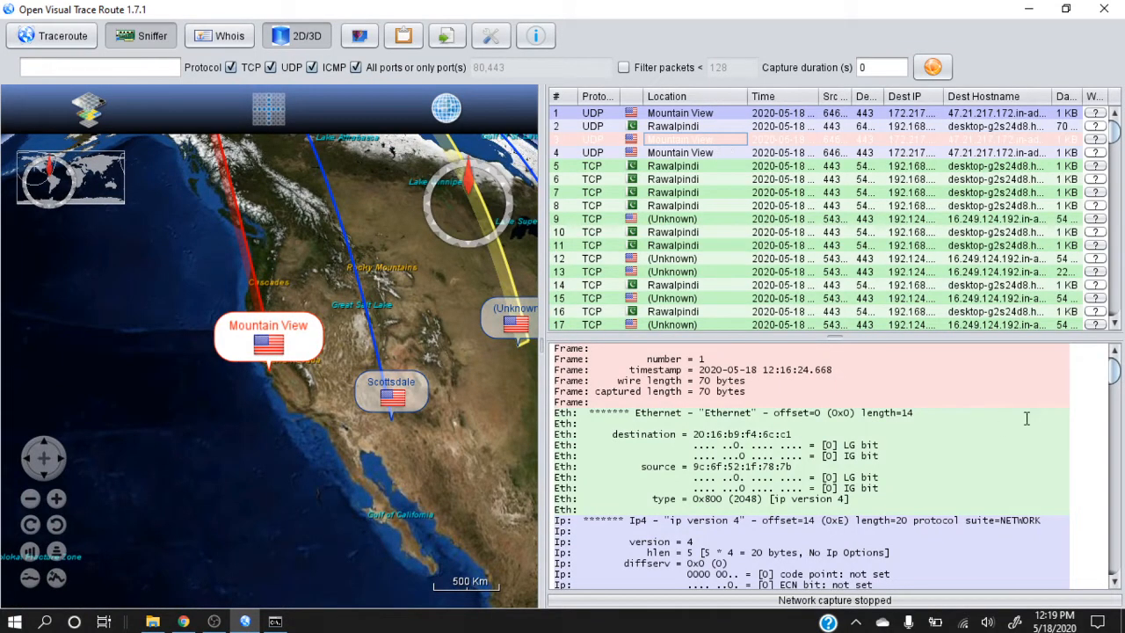
{"action": "left_click_drag", "start_coordinate": [1113, 371], "coordinate": [1109, 448]}
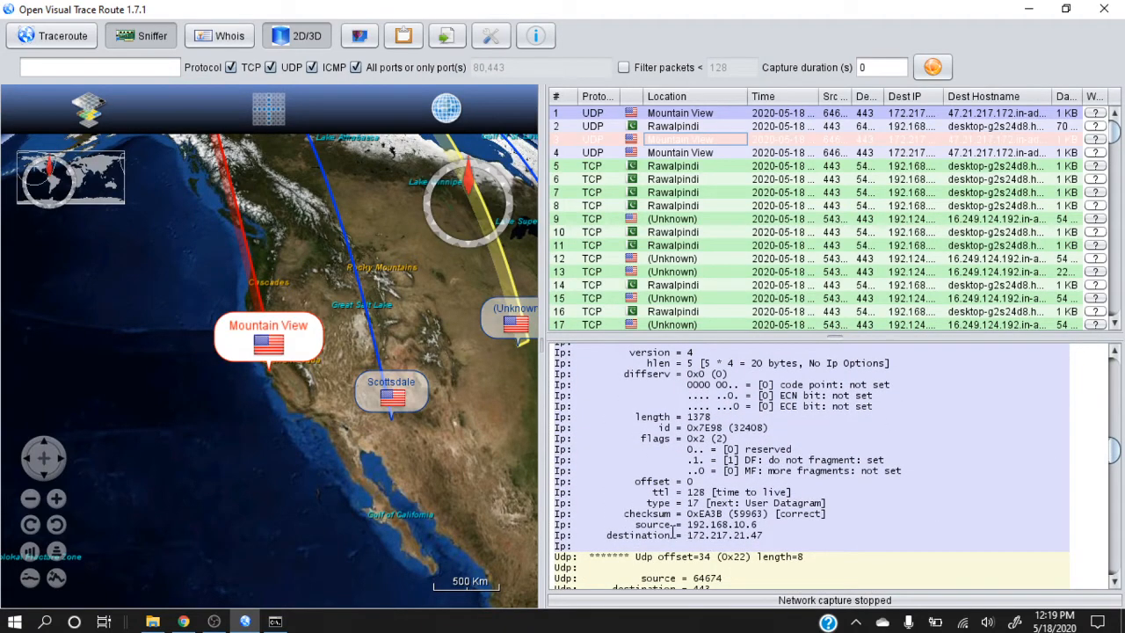
{"action": "left_click_drag", "start_coordinate": [688, 523], "coordinate": [761, 524]}
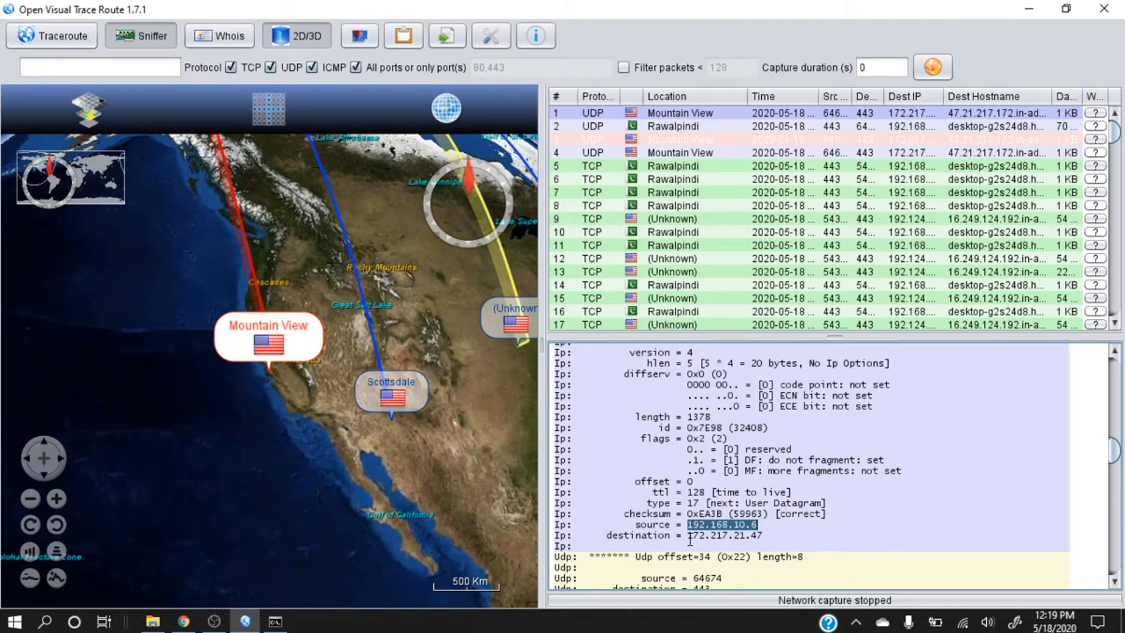
{"action": "left_click_drag", "start_coordinate": [689, 536], "coordinate": [767, 533]}
{"action": "key", "text": "ctrl+c"}
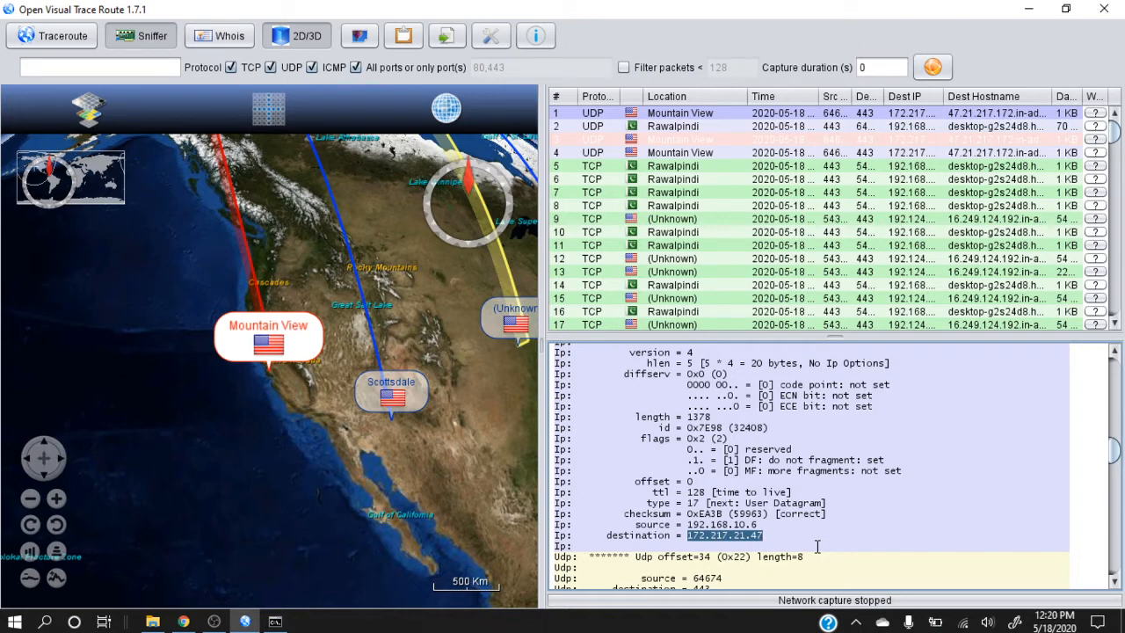
Switch to Whois mode and look up the owner of IP address 172.217.21.47
{"action": "left_click", "coordinate": [222, 36]}
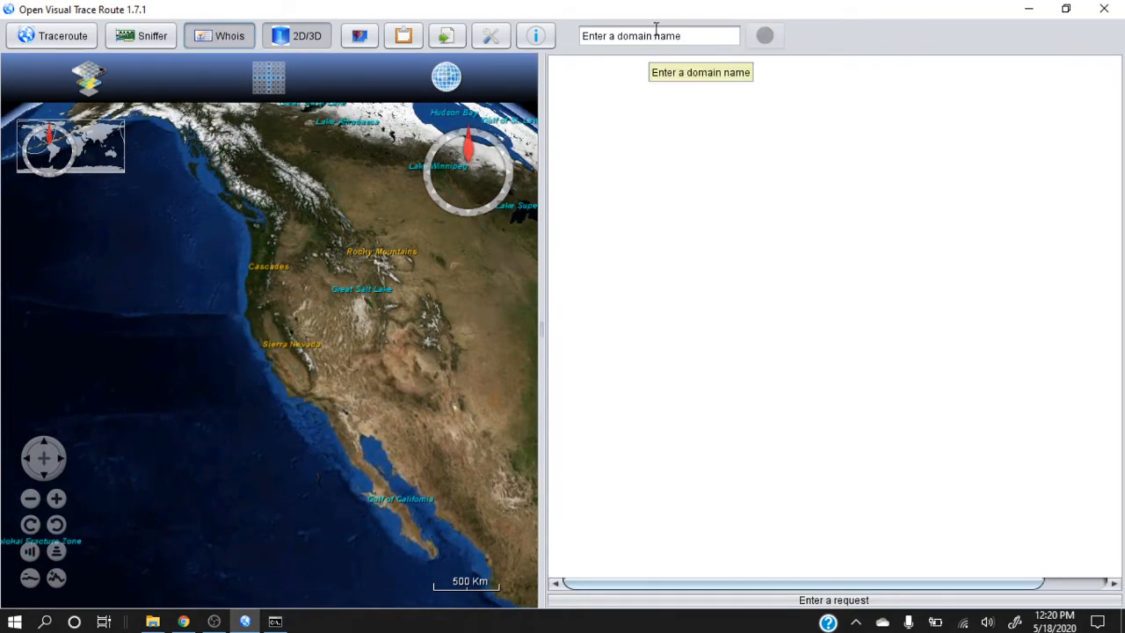
{"action": "left_click", "coordinate": [656, 33]}
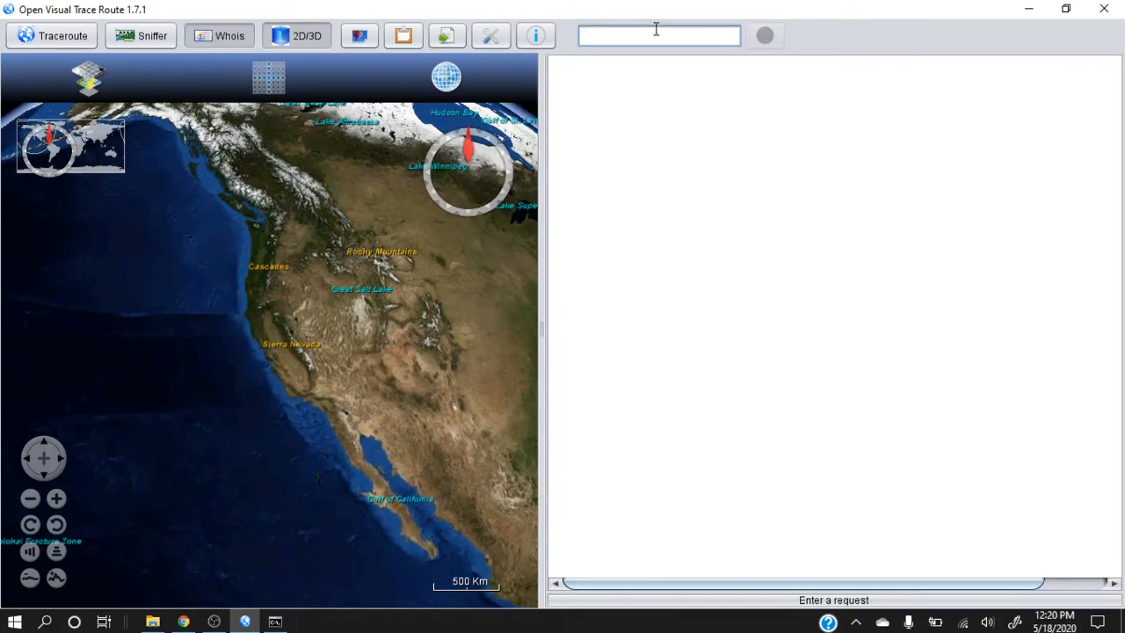
{"action": "key", "text": "ctrl+v"}
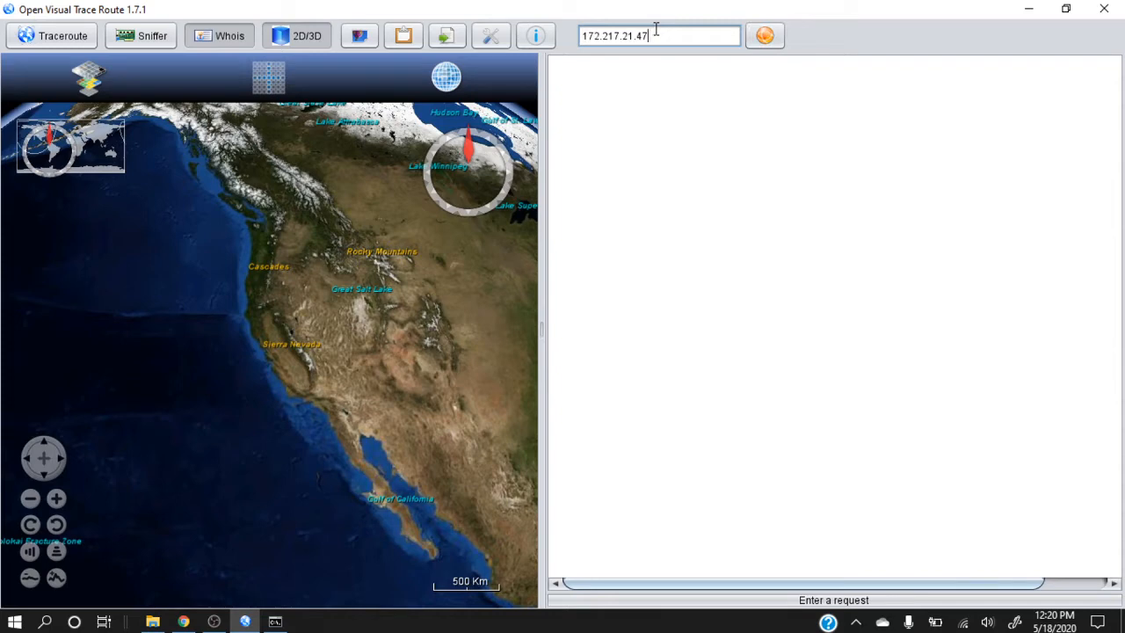
{"action": "left_click", "coordinate": [765, 37]}
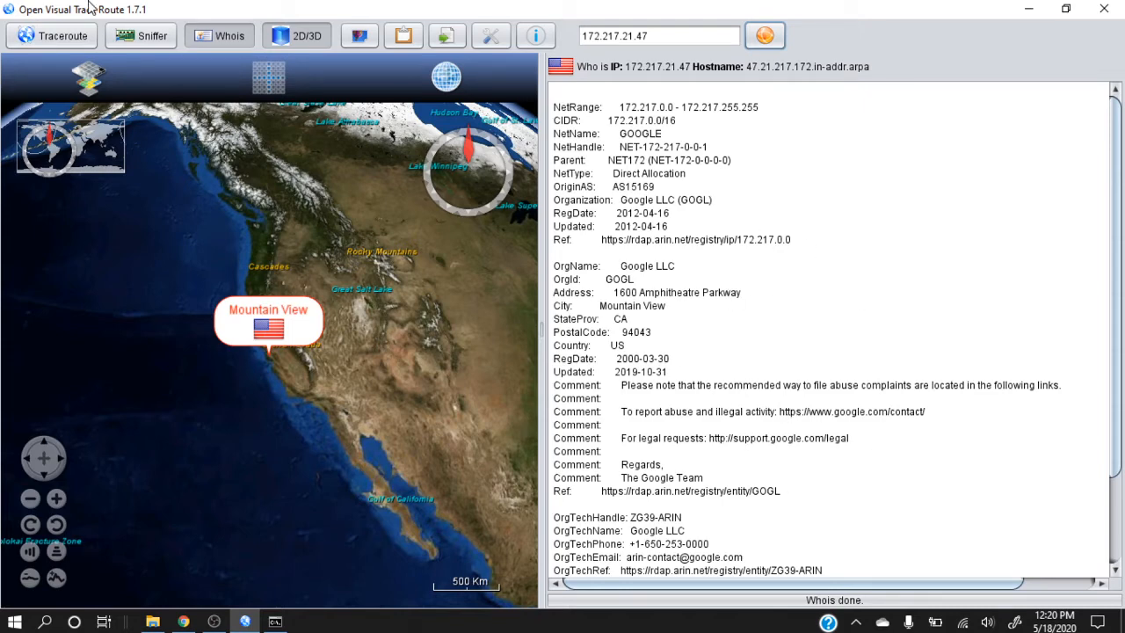
{"action": "left_click", "coordinate": [150, 37]}
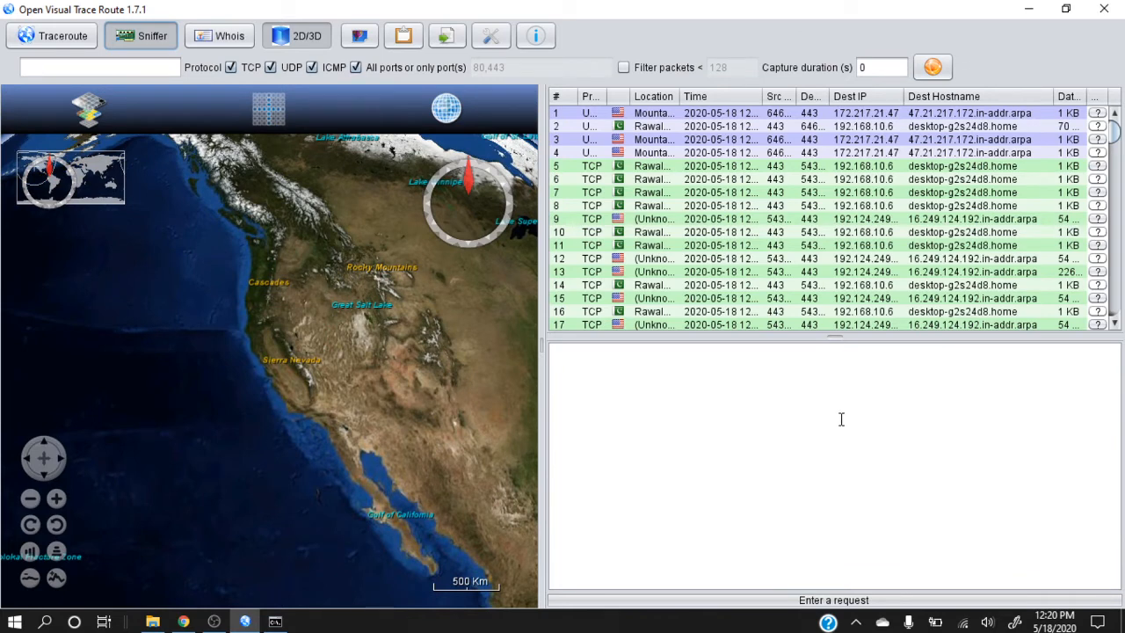
{"action": "left_click", "coordinate": [230, 36]}
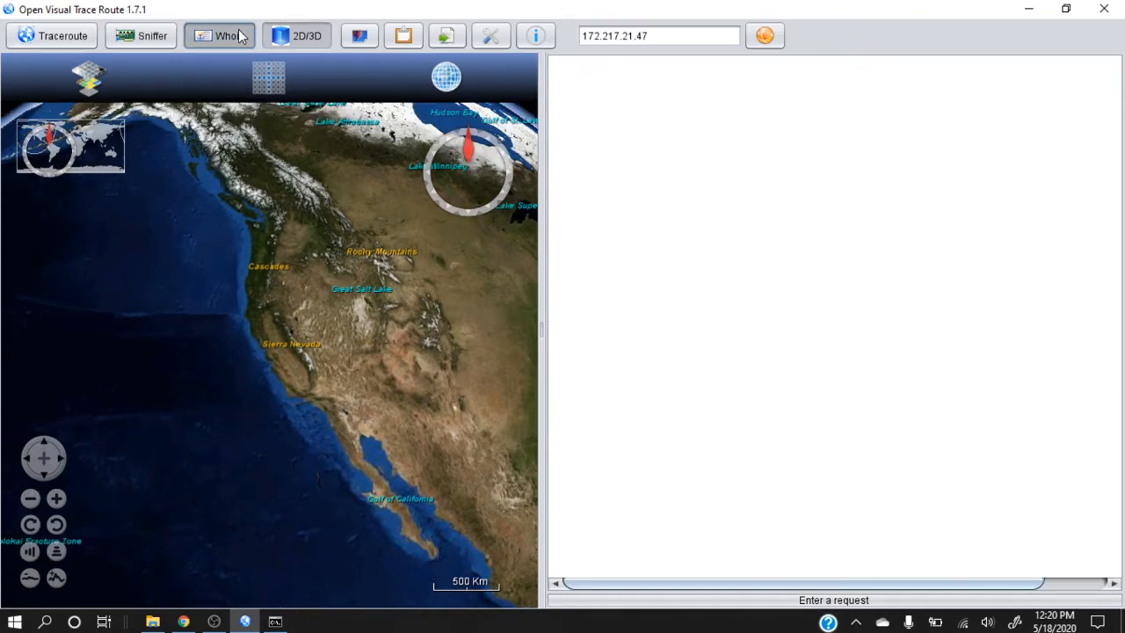
{"action": "left_click", "coordinate": [656, 35]}
{"action": "type", "text": "www"}
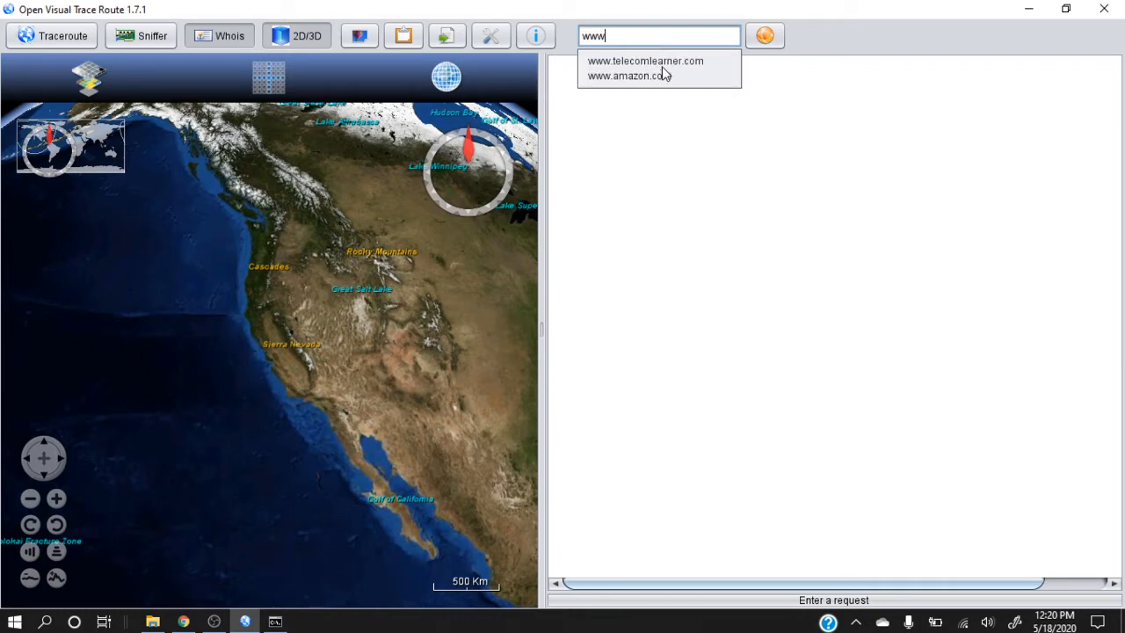
{"action": "left_click", "coordinate": [666, 61]}
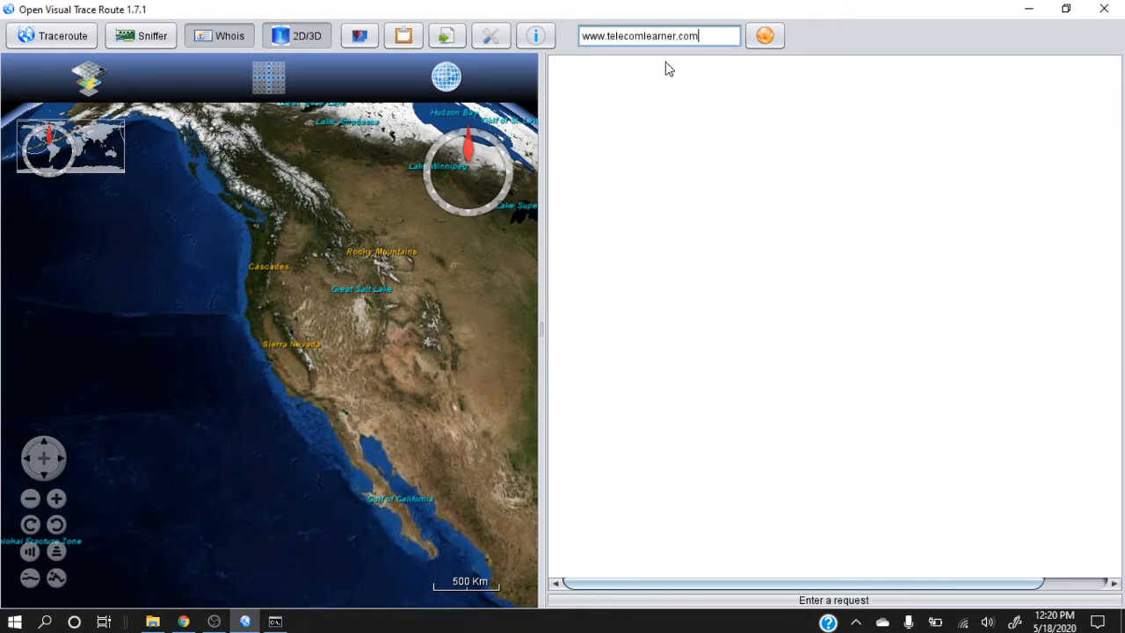
{"action": "left_click", "coordinate": [764, 38]}
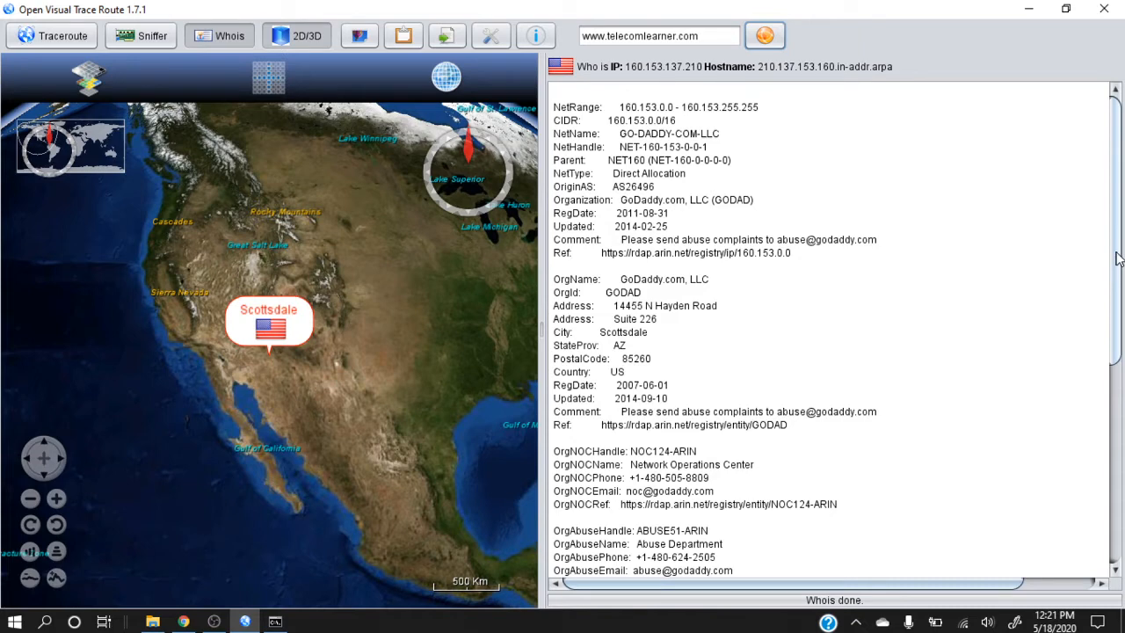
Examine the domain's Whois record, including the organization details and the NOC, abuse and technical contacts
{"action": "scroll", "coordinate": [1116, 257], "scroll_direction": "down", "scroll_amount": 3}
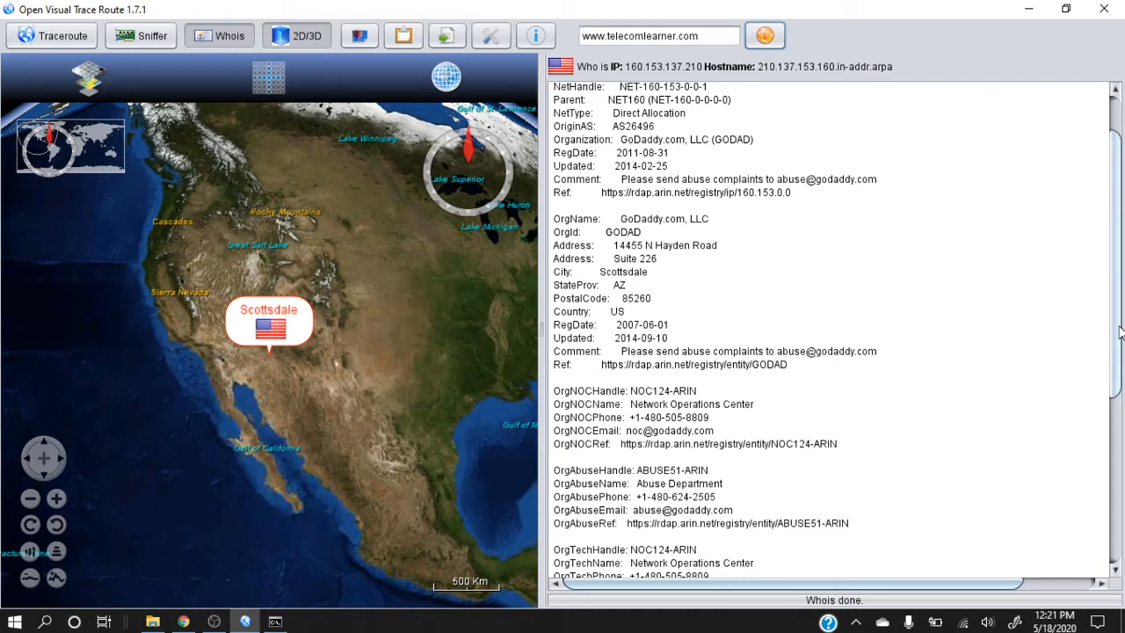
{"action": "left_click_drag", "start_coordinate": [1119, 333], "coordinate": [1119, 430]}
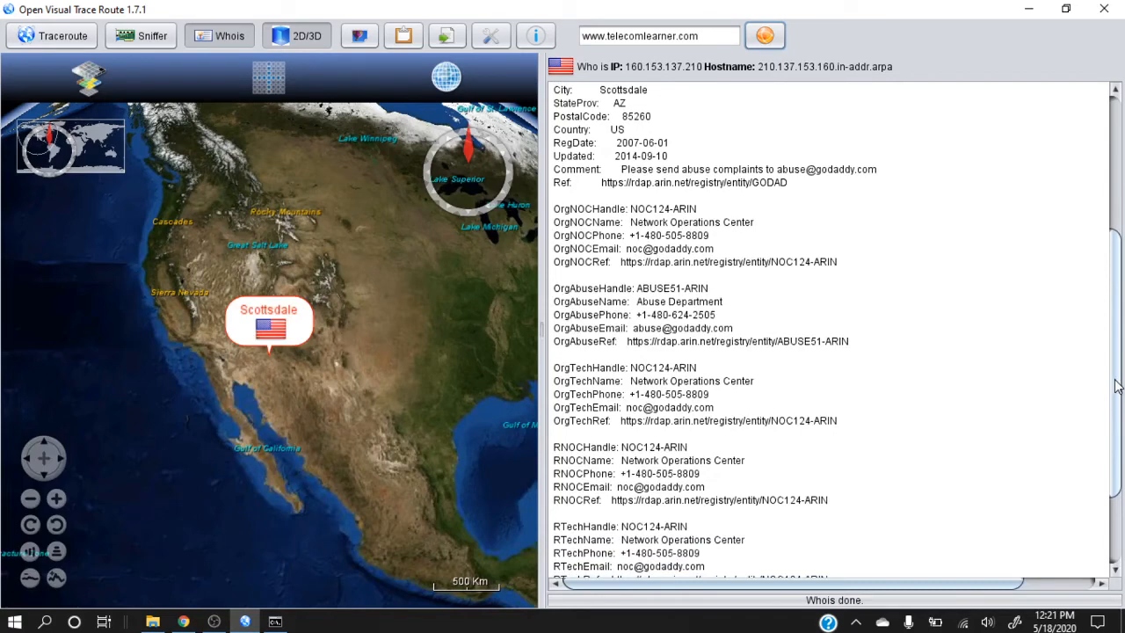
{"action": "left_click_drag", "start_coordinate": [1117, 386], "coordinate": [1120, 464]}
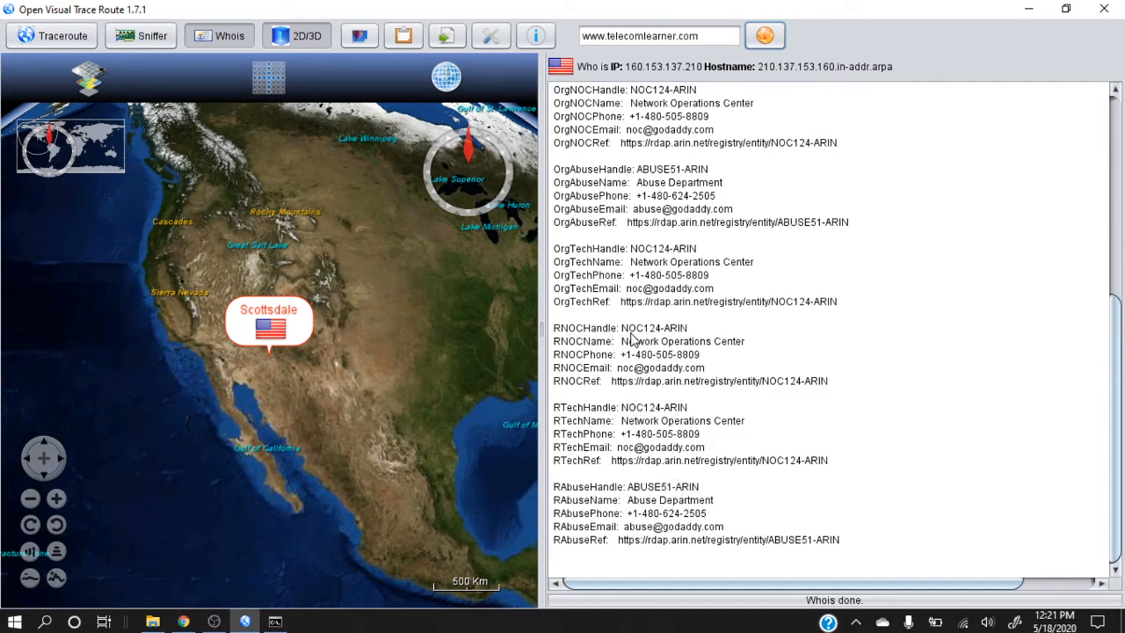
{"action": "left_click", "coordinate": [1118, 250]}
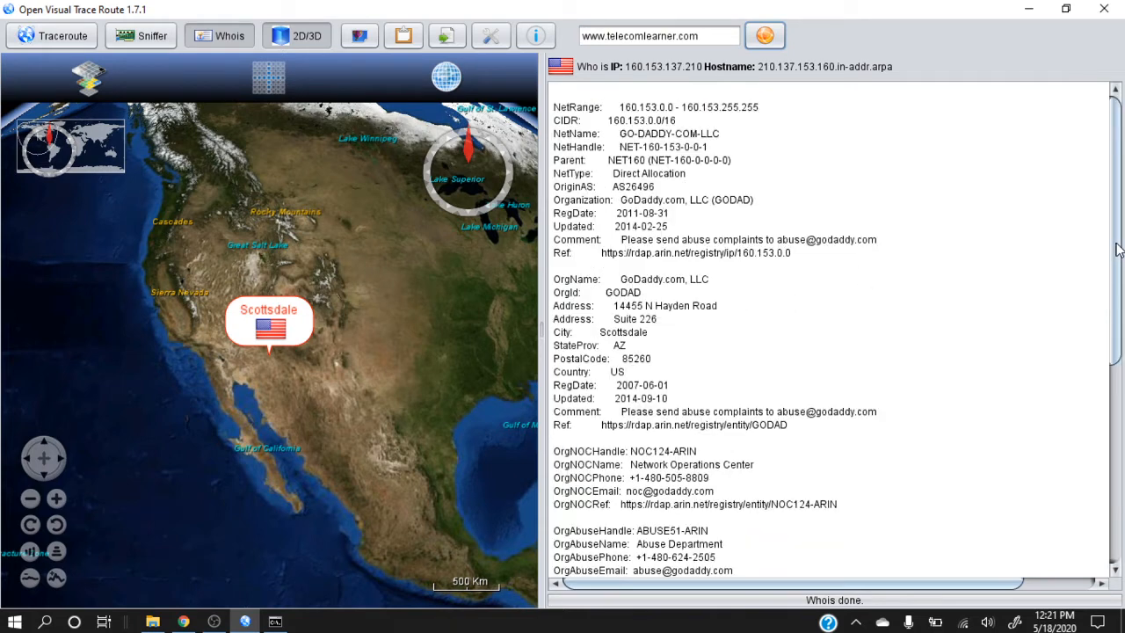
{"action": "scroll", "coordinate": [1117, 251], "scroll_direction": "down", "scroll_amount": 3}
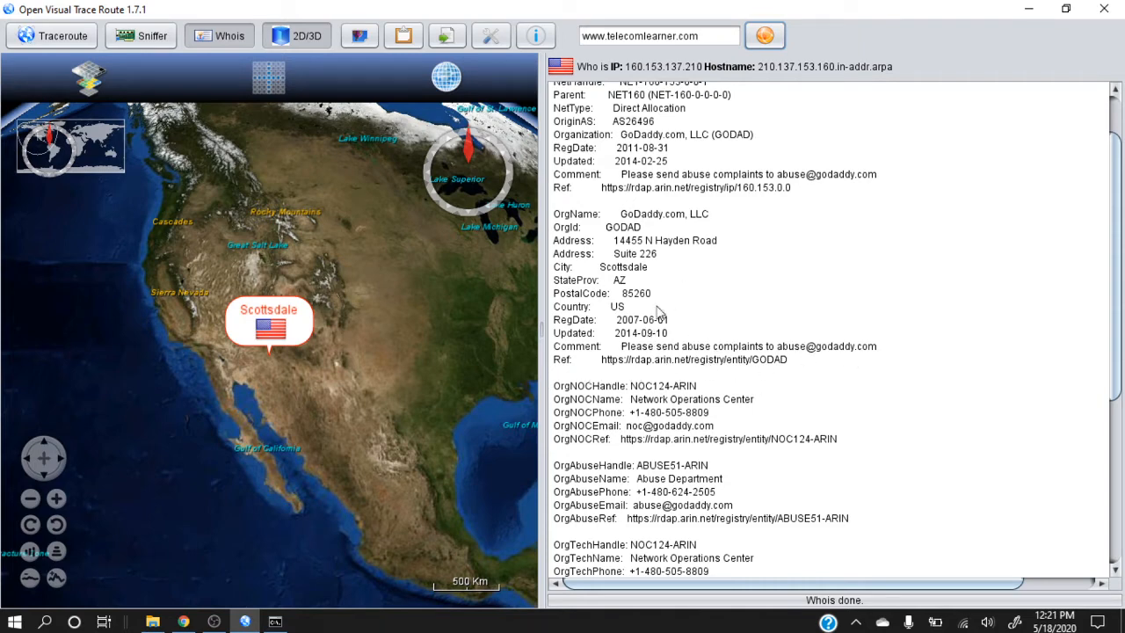
{"action": "left_click_drag", "start_coordinate": [1122, 311], "coordinate": [1119, 264]}
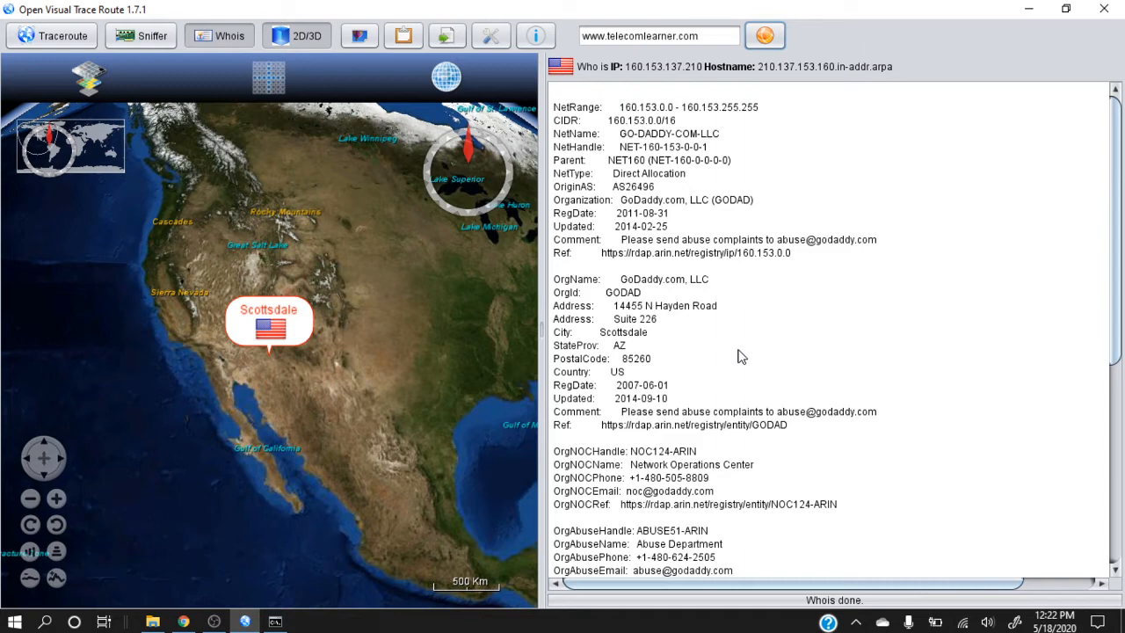
Return to the captured packets in Sniffer mode, examine the ninth packet's TCP and IP headers and copy its destination IP address
{"action": "left_click", "coordinate": [153, 36]}
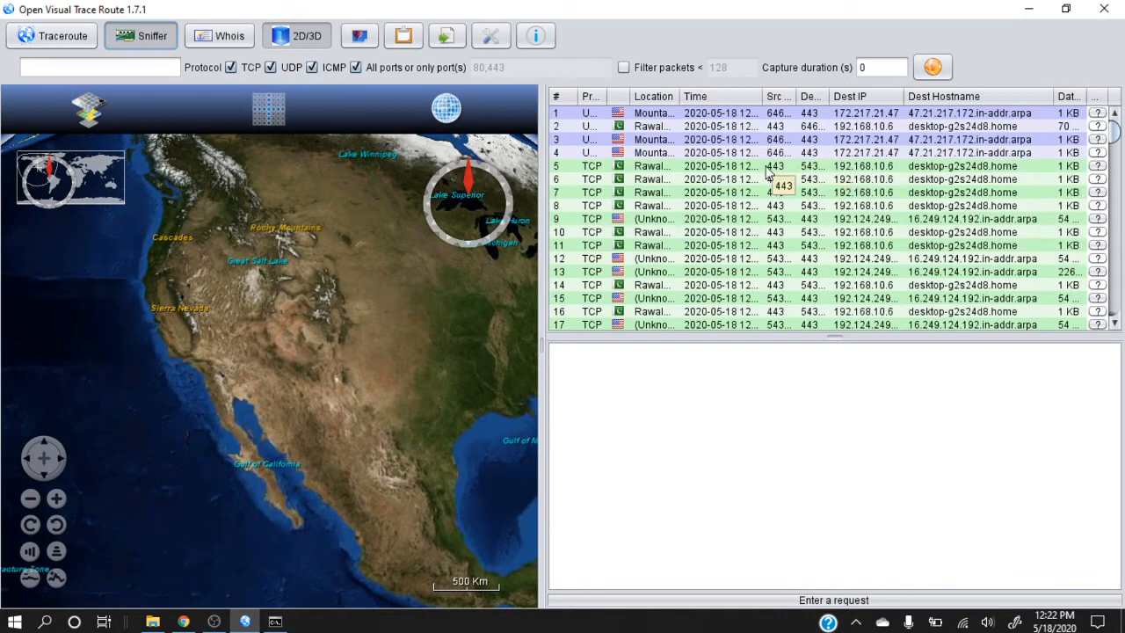
{"action": "left_click", "coordinate": [663, 227]}
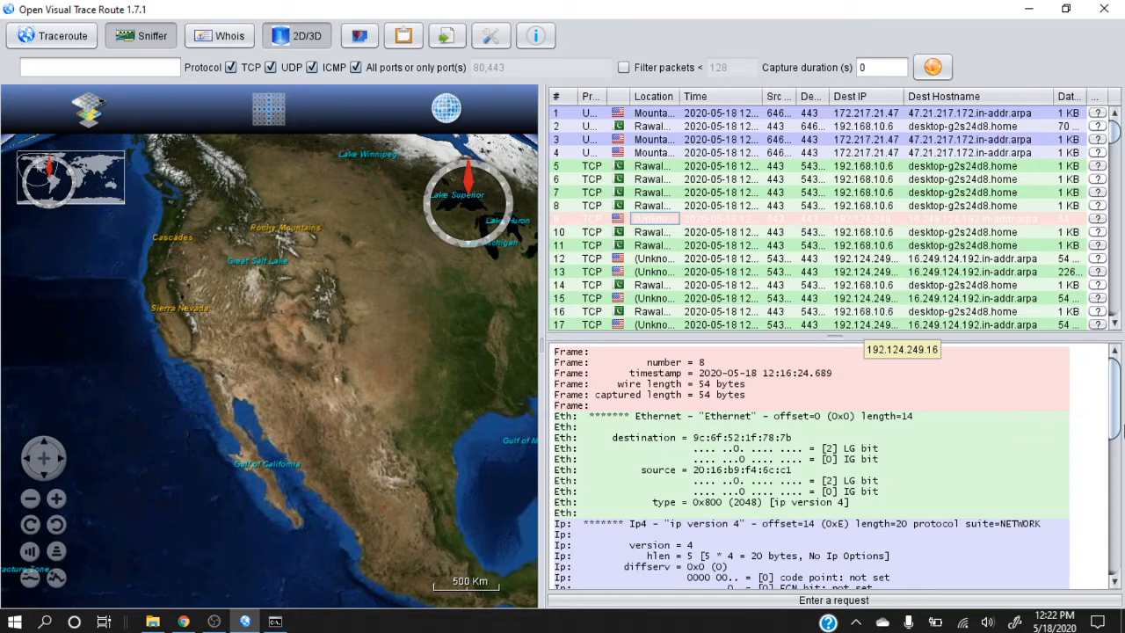
{"action": "left_click_drag", "start_coordinate": [1116, 418], "coordinate": [1116, 551]}
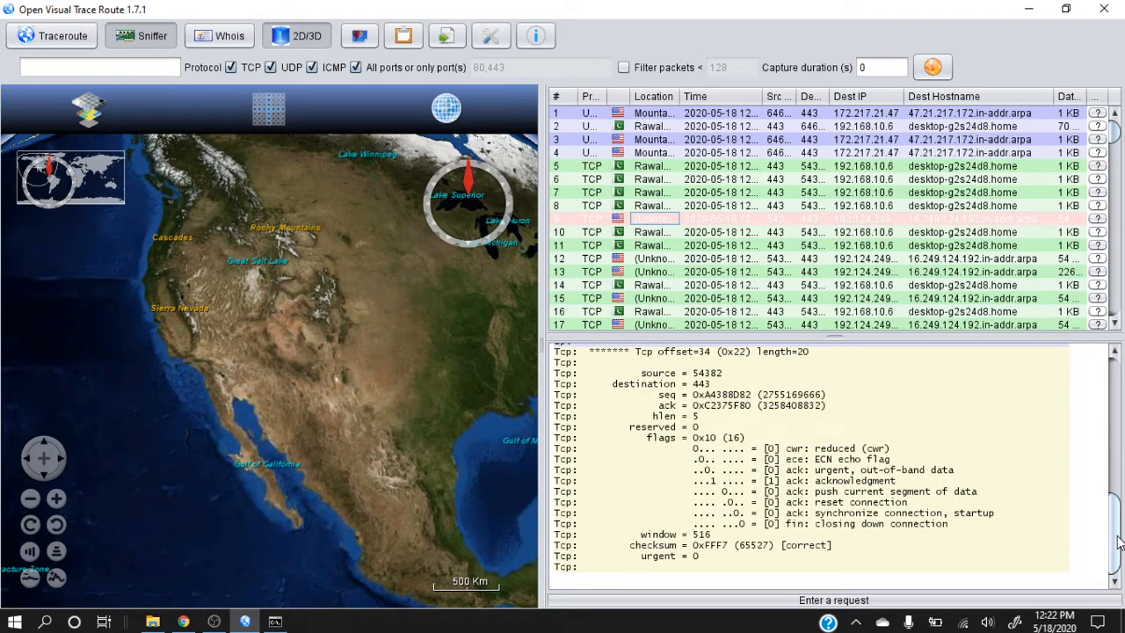
{"action": "scroll", "coordinate": [902, 510], "scroll_direction": "up", "scroll_amount": 3}
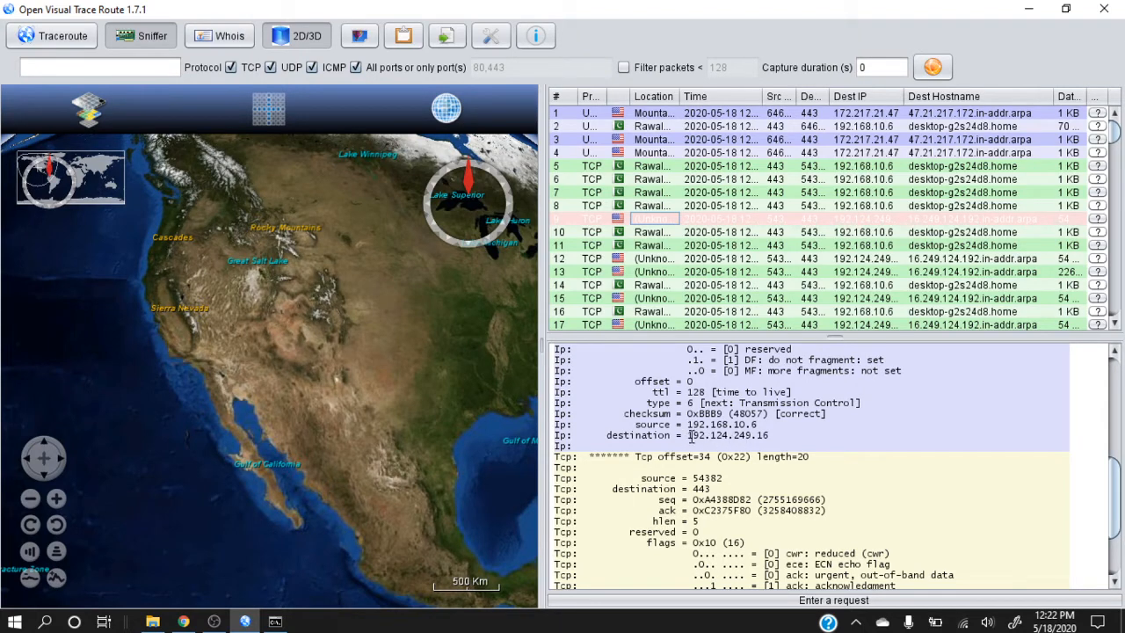
{"action": "left_click_drag", "start_coordinate": [690, 435], "coordinate": [773, 436]}
{"action": "key", "text": "ctrl+c"}
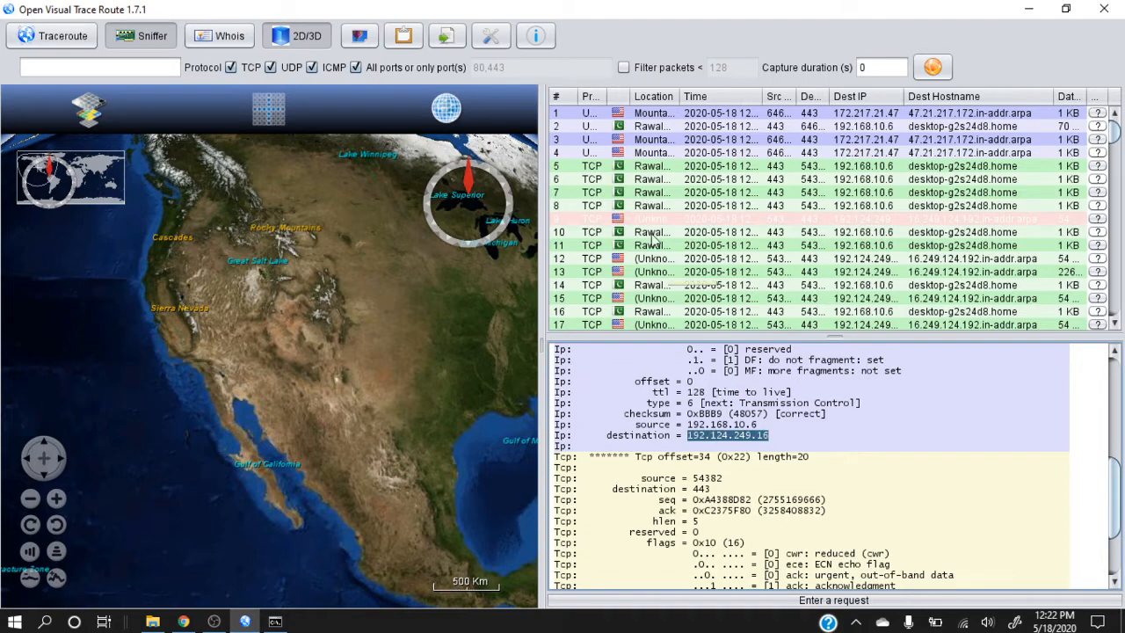
Switch to Whois mode and look up the owner of IP address 192.124.249.16
{"action": "left_click", "coordinate": [217, 40]}
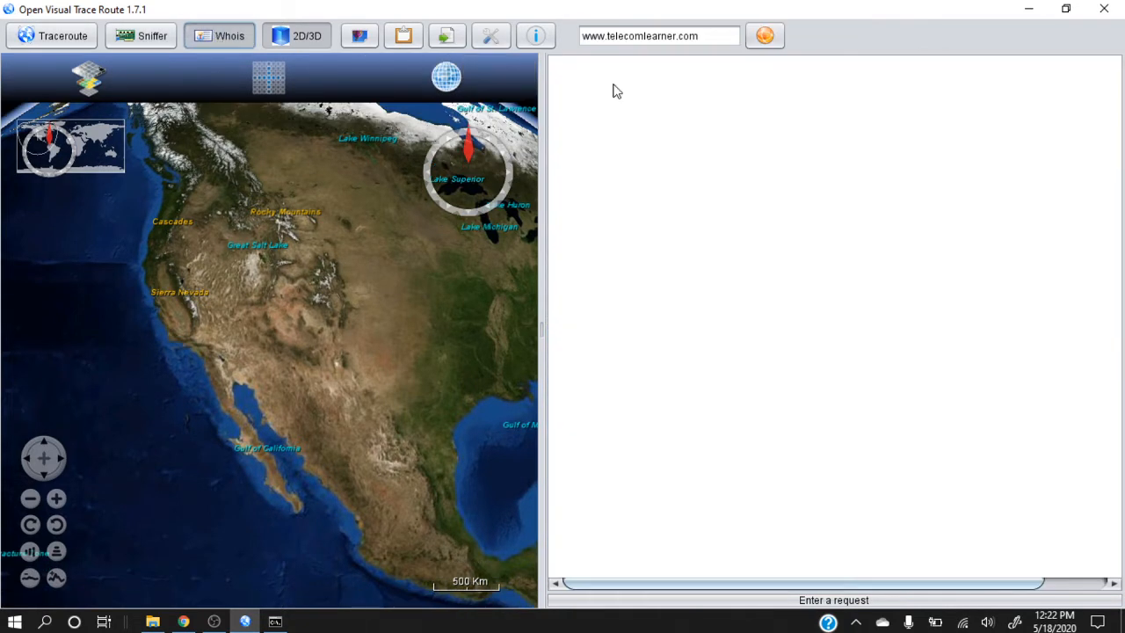
{"action": "triple_click", "coordinate": [644, 36]}
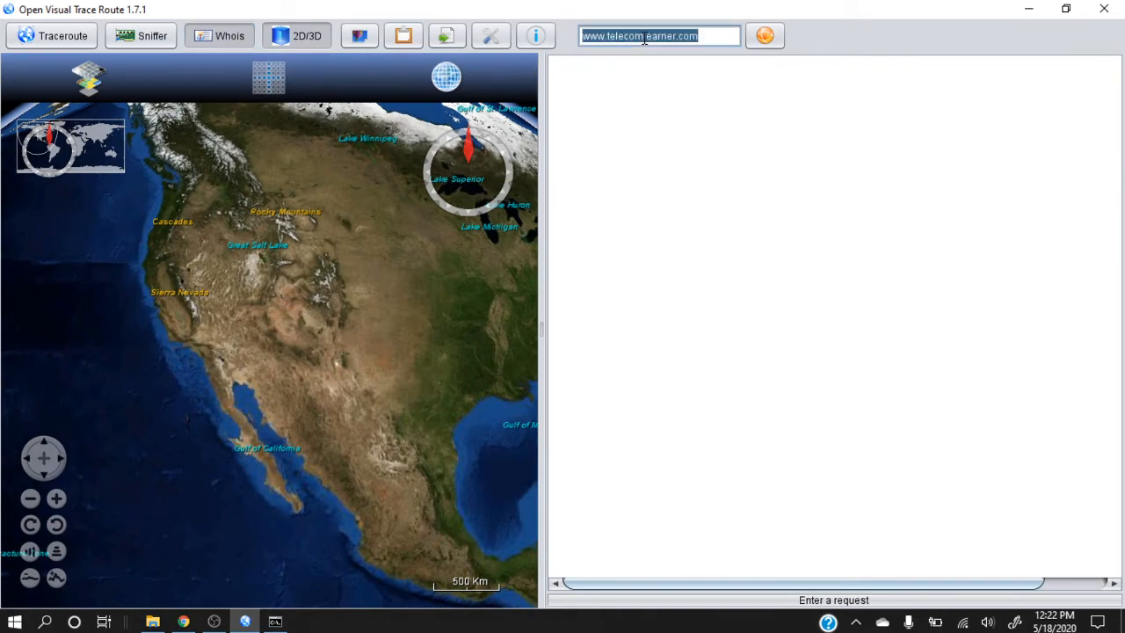
{"action": "key", "text": "ctrl+v"}
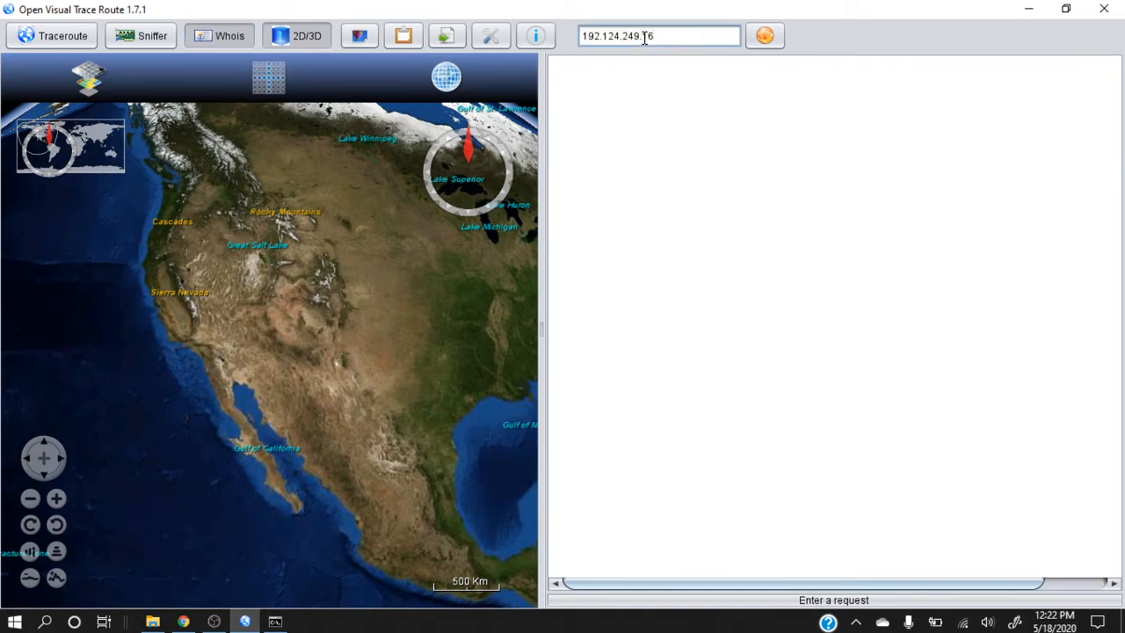
{"action": "key", "text": "Return"}
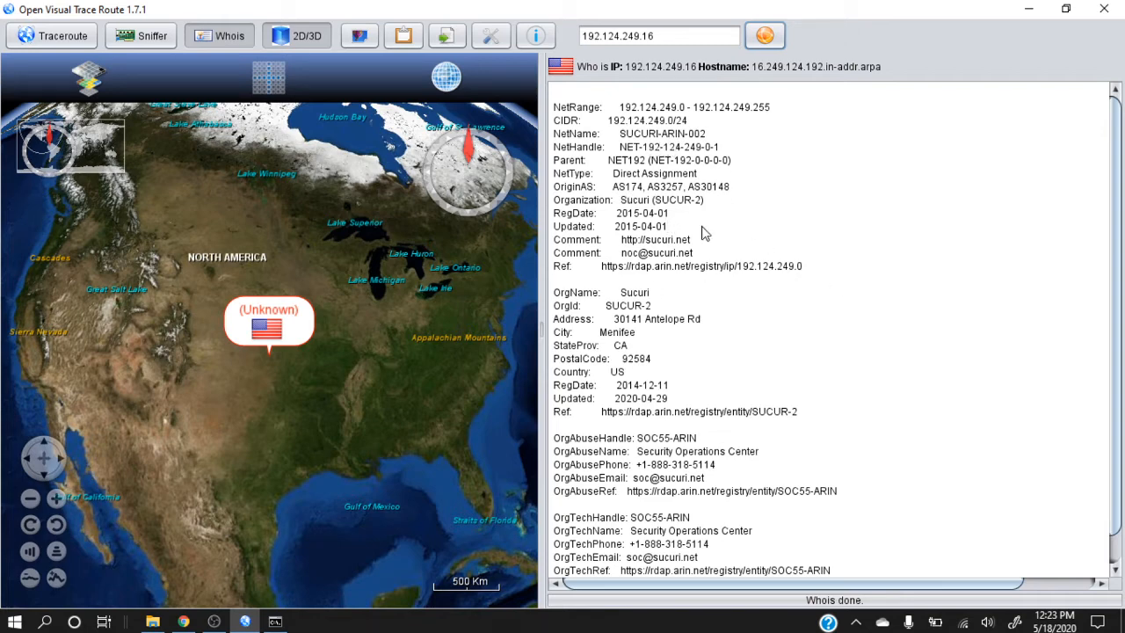
{"action": "left_click", "coordinate": [148, 41]}
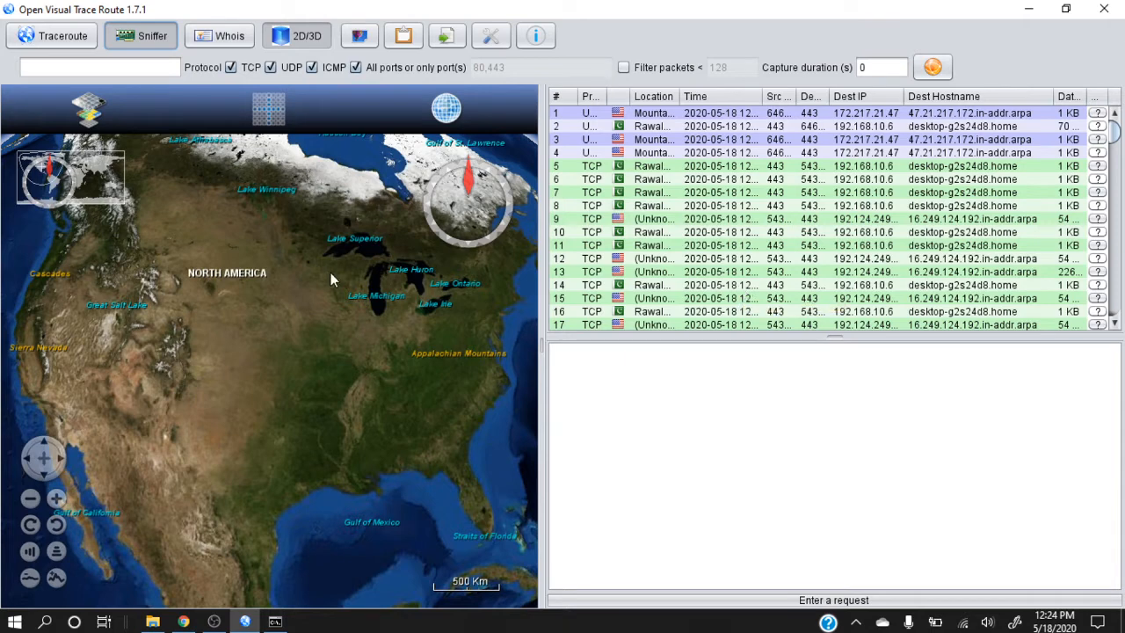
{"action": "left_click", "coordinate": [73, 41]}
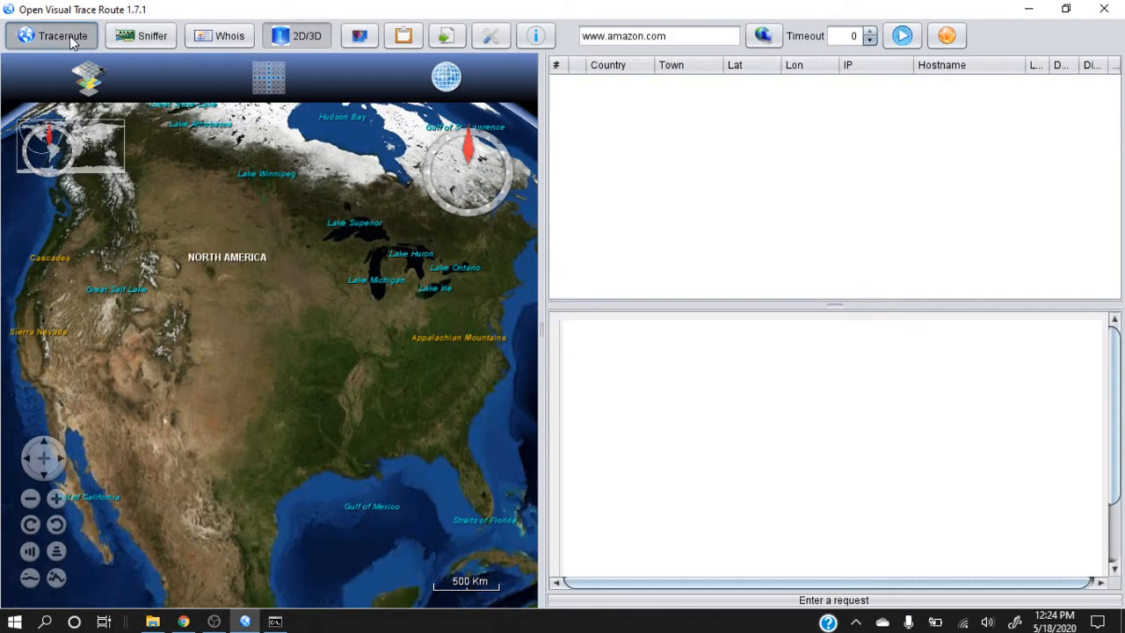
{"action": "left_click", "coordinate": [143, 40]}
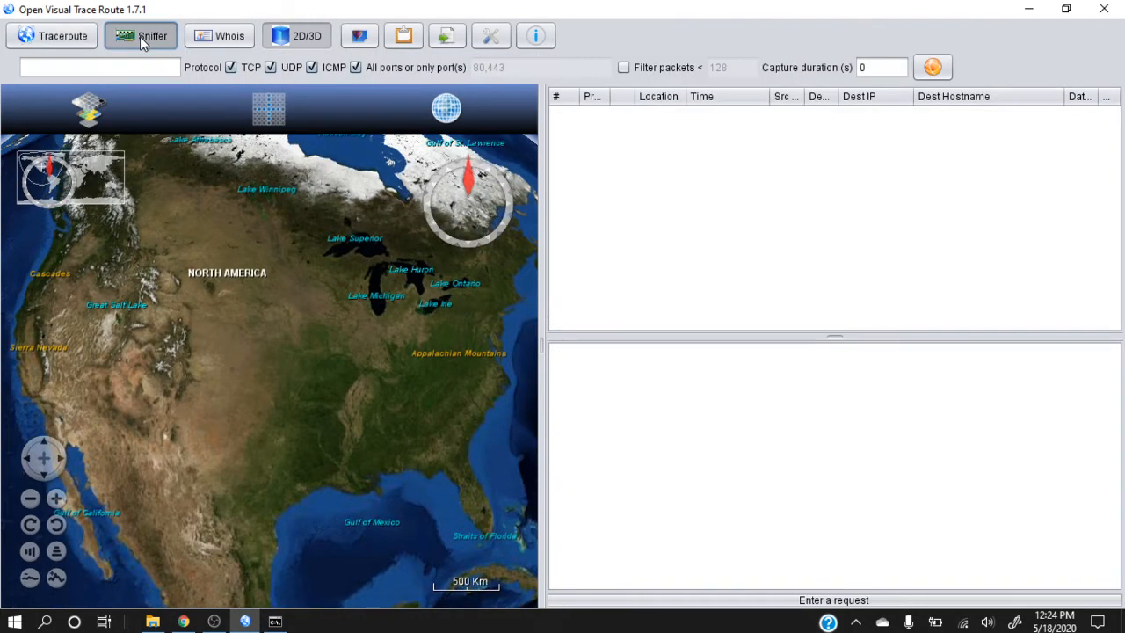
{"action": "left_click", "coordinate": [215, 40]}
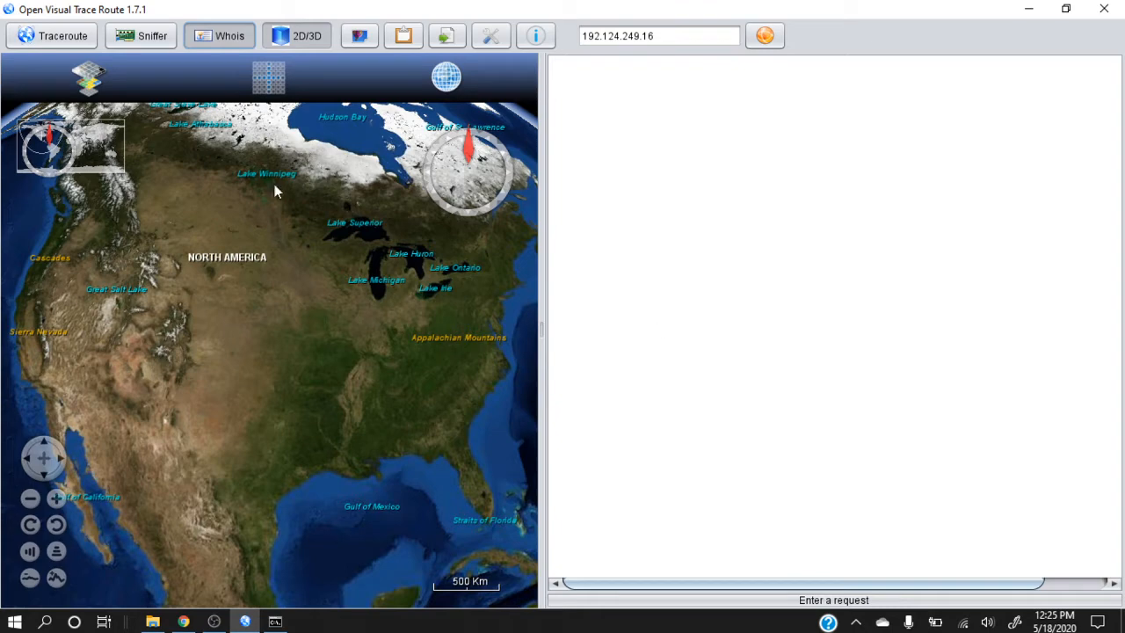
Run a brief unfiltered network capture in Sniffer mode, stop it and rotate the globe to show the route to Mountain View
{"action": "left_click", "coordinate": [149, 37]}
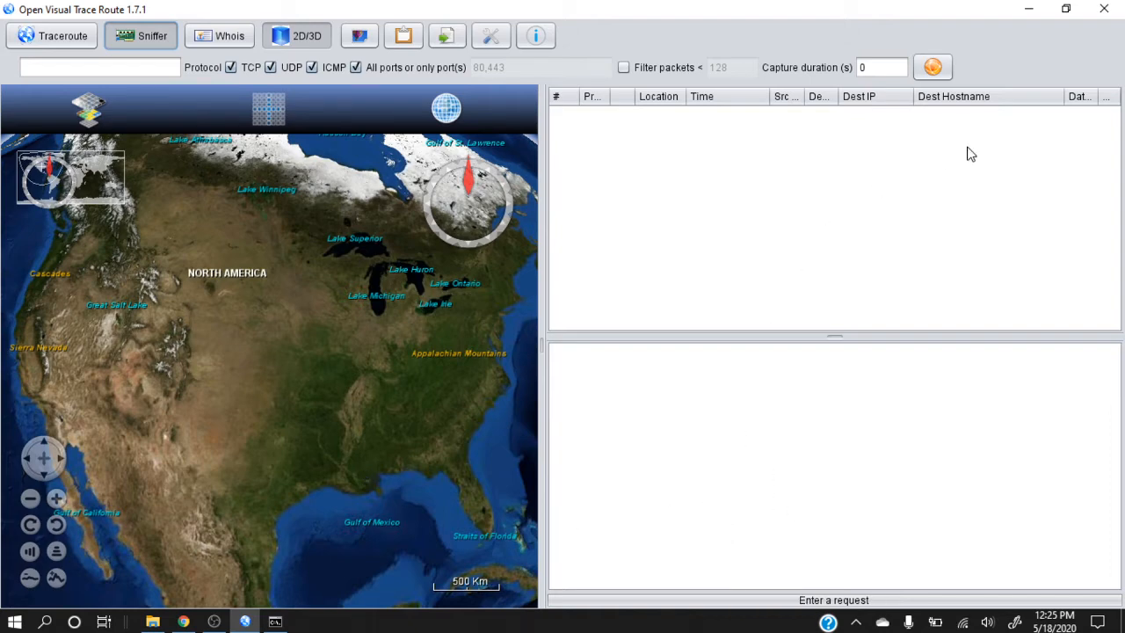
{"action": "left_click", "coordinate": [934, 67]}
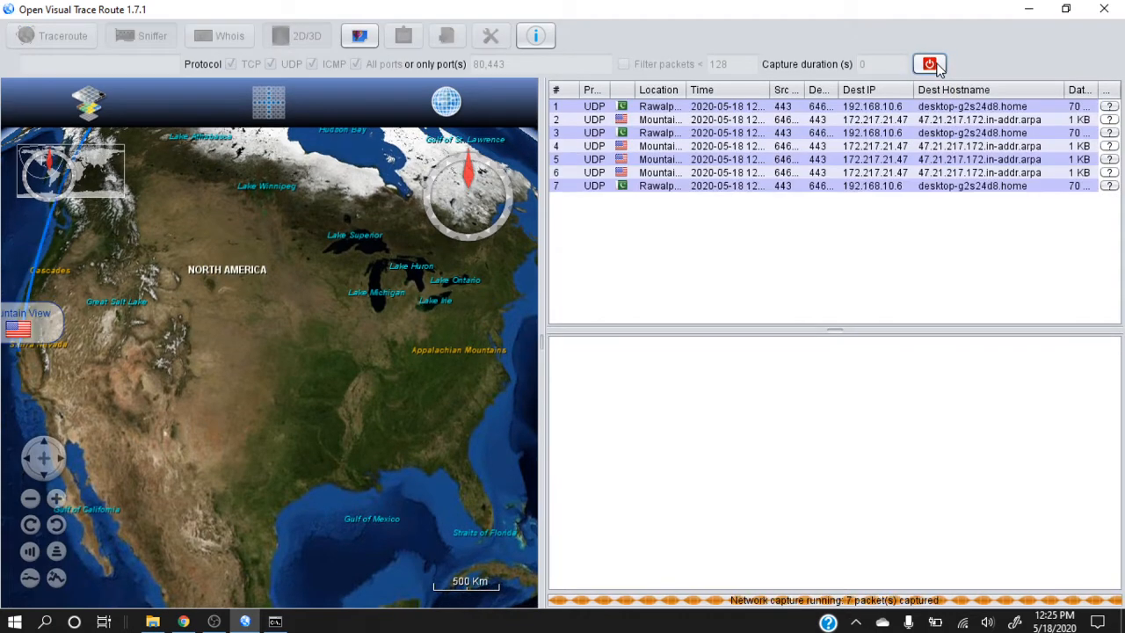
{"action": "left_click", "coordinate": [936, 67]}
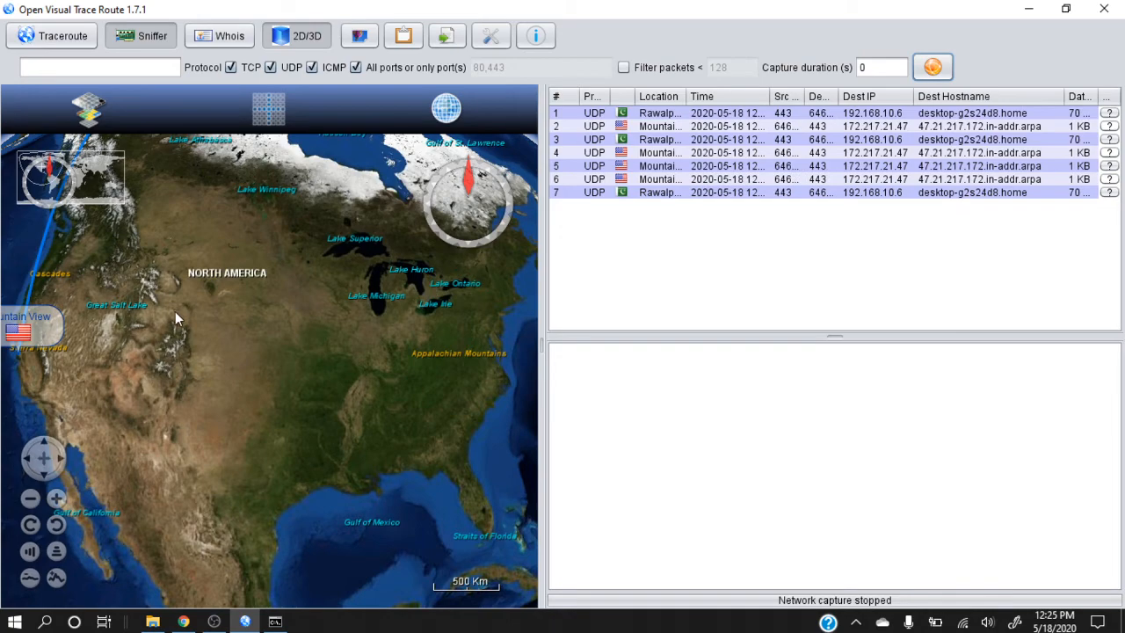
{"action": "mouse_move", "coordinate": [175, 311]}
{"action": "left_mouse_down"}
{"action": "mouse_move", "coordinate": [563, 326]}
{"action": "mouse_move", "coordinate": [552, 322]}
{"action": "mouse_move", "coordinate": [525, 477]}
{"action": "left_mouse_up"}
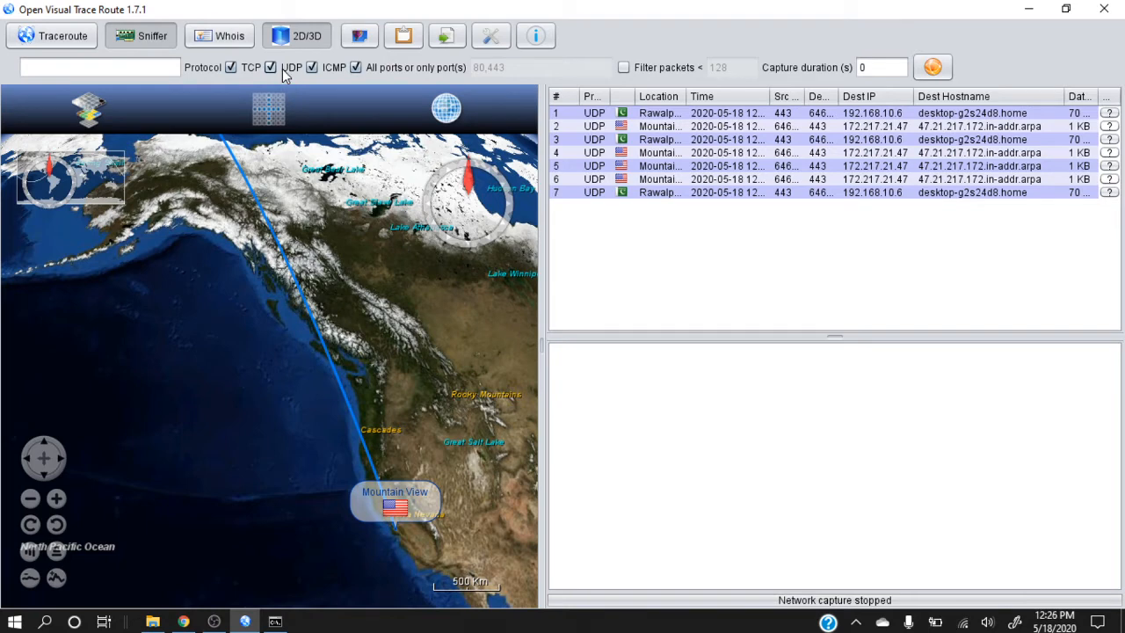
{"action": "left_click", "coordinate": [82, 62]}
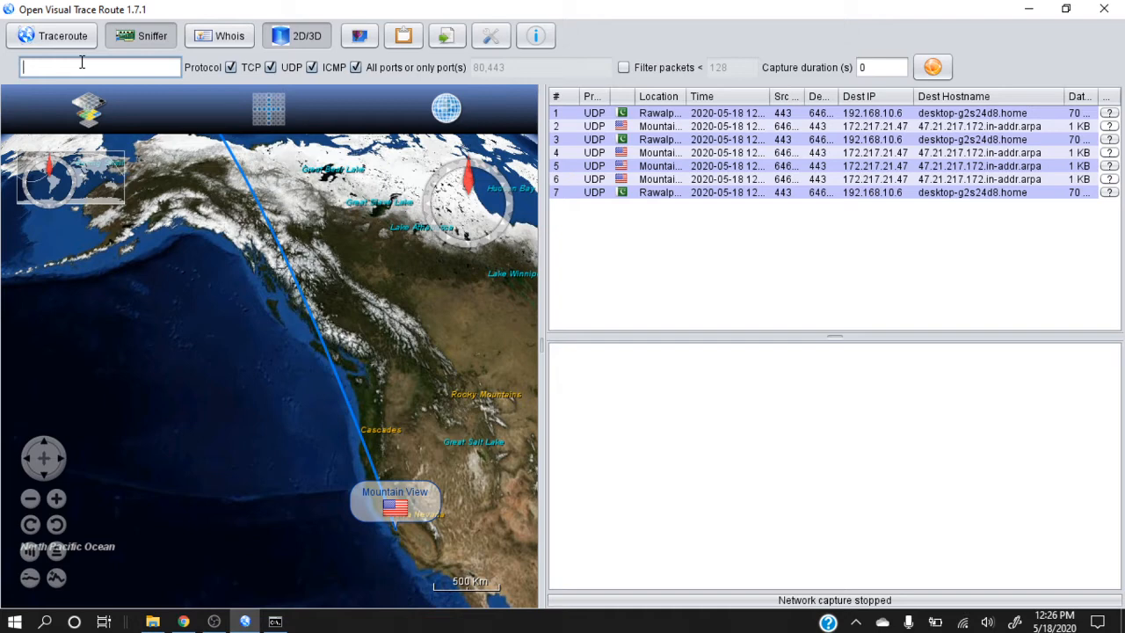
{"action": "type", "text": "www.cnn.com"}
{"action": "left_click", "coordinate": [932, 67]}
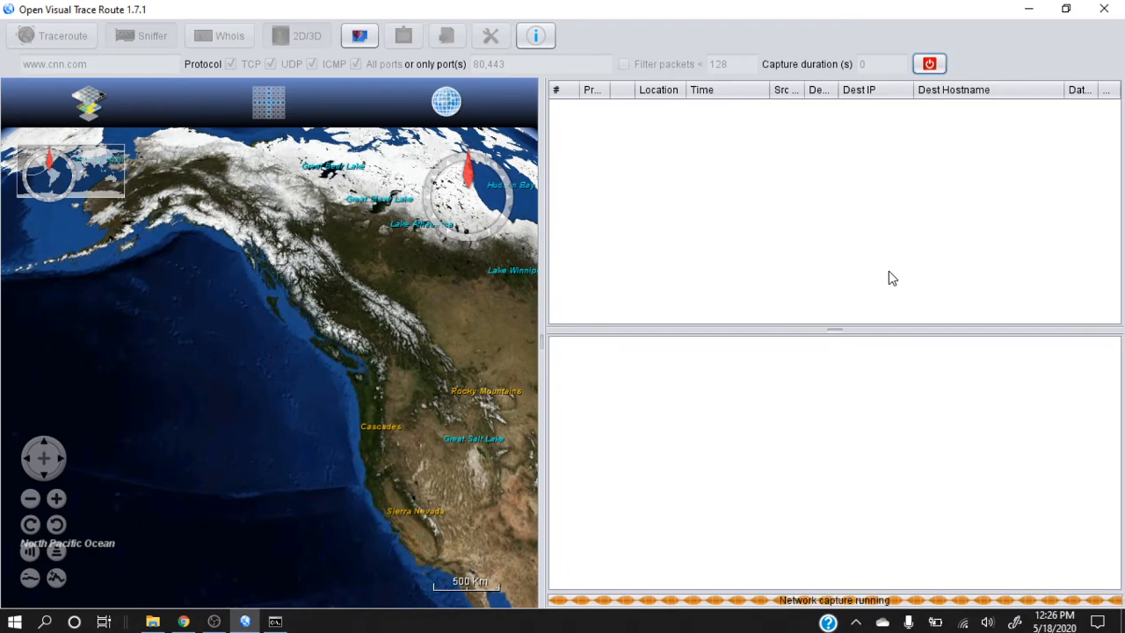
{"action": "left_click", "coordinate": [932, 68]}
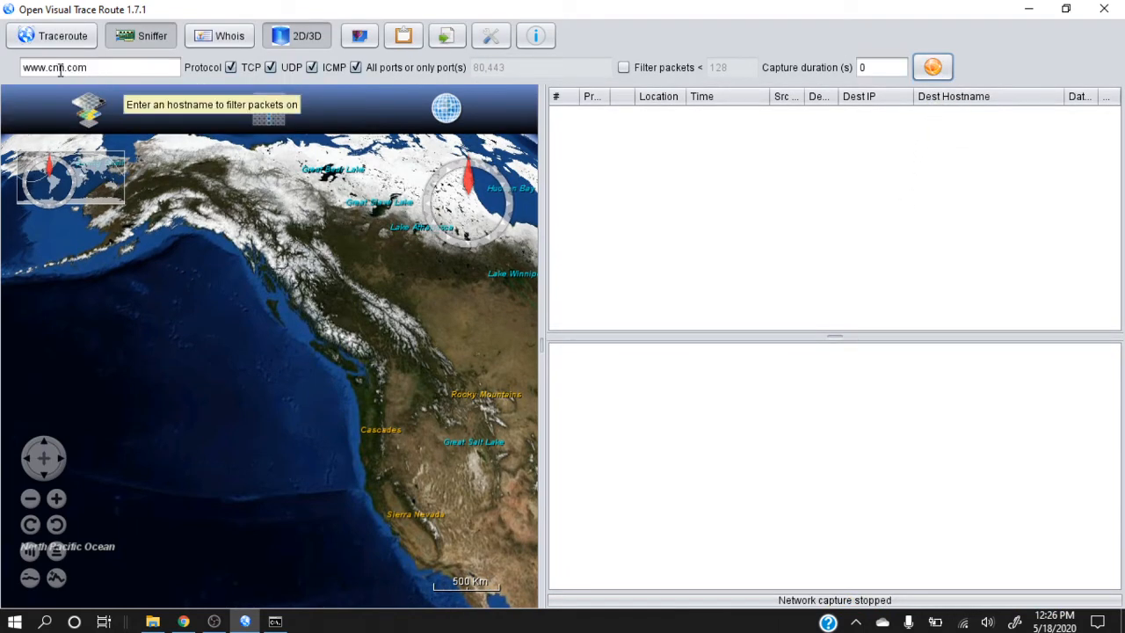
{"action": "left_click_drag", "start_coordinate": [48, 71], "coordinate": [63, 74]}
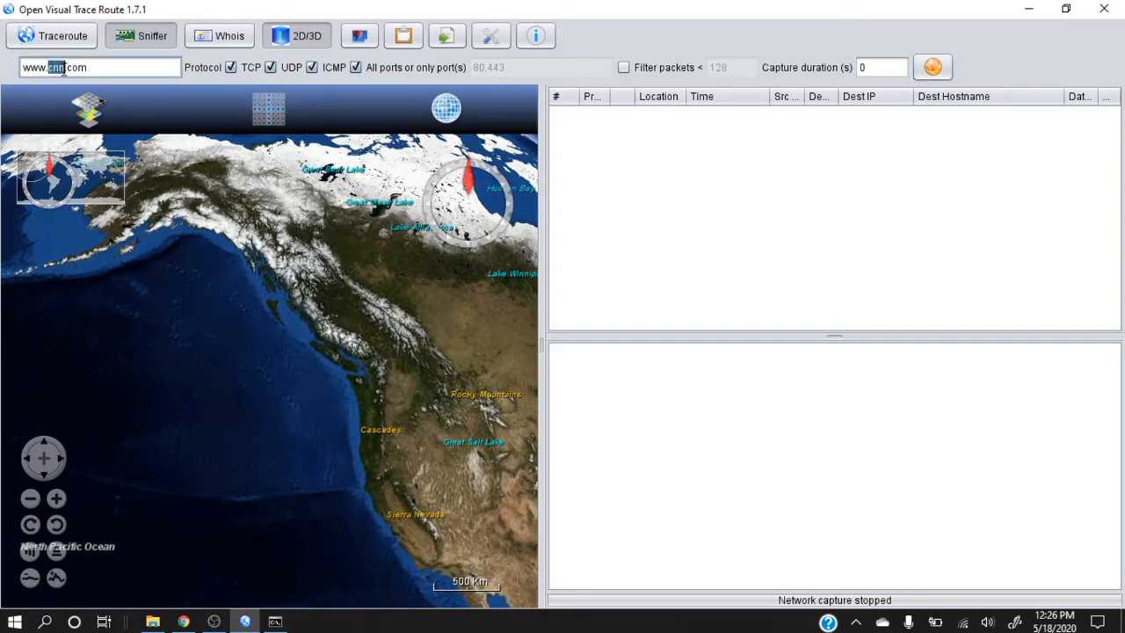
{"action": "type", "text": "youtube"}
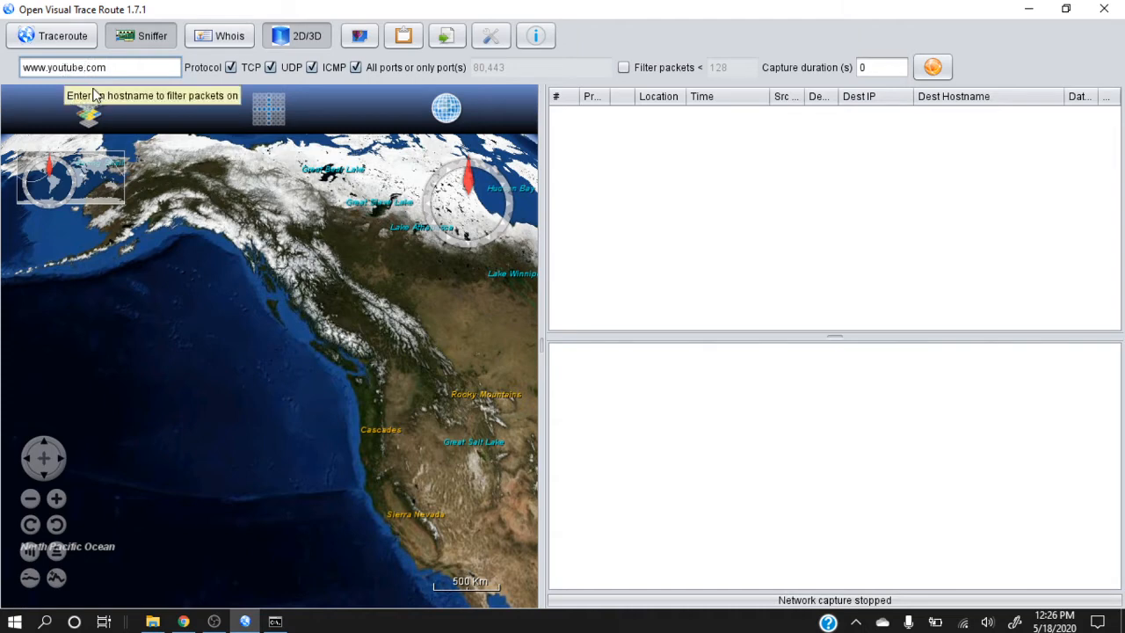
{"action": "left_click", "coordinate": [930, 68]}
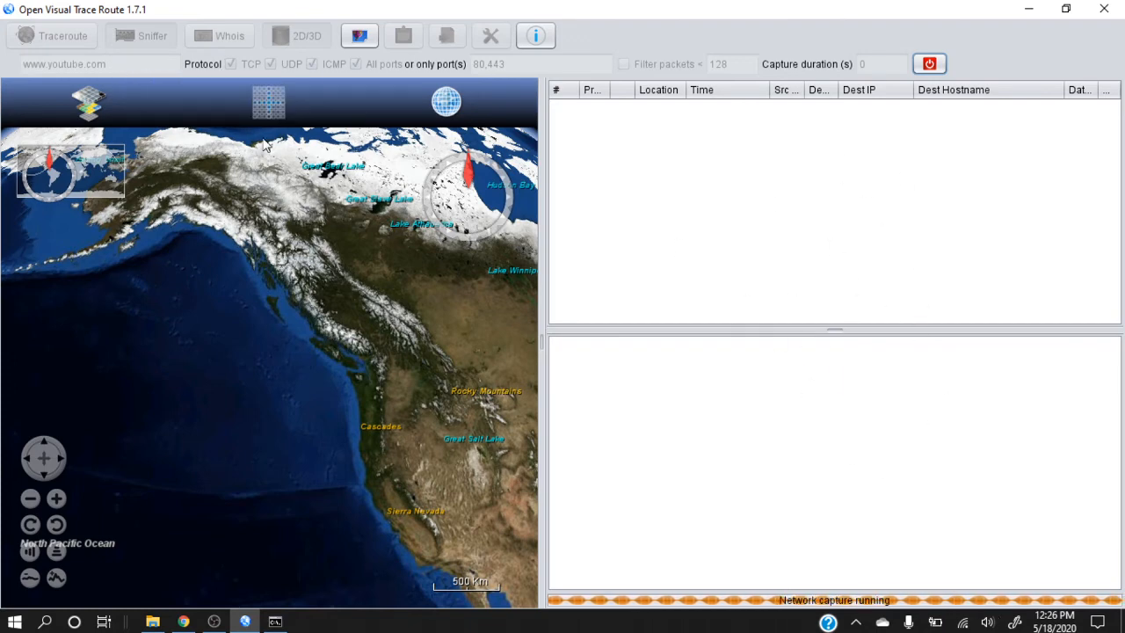
{"action": "left_click", "coordinate": [928, 63]}
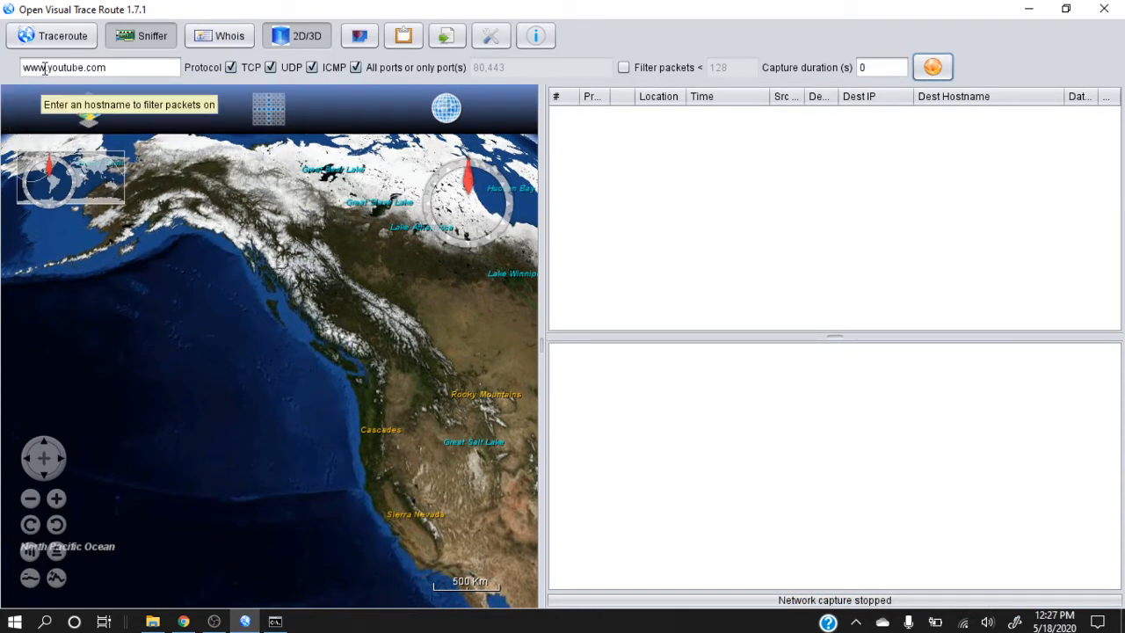
Change the hostname filter to pk.youtube.com, then start and stop a network capture
{"action": "left_click_drag", "start_coordinate": [44, 67], "coordinate": [4, 73]}
{"action": "type", "text": "pk"}
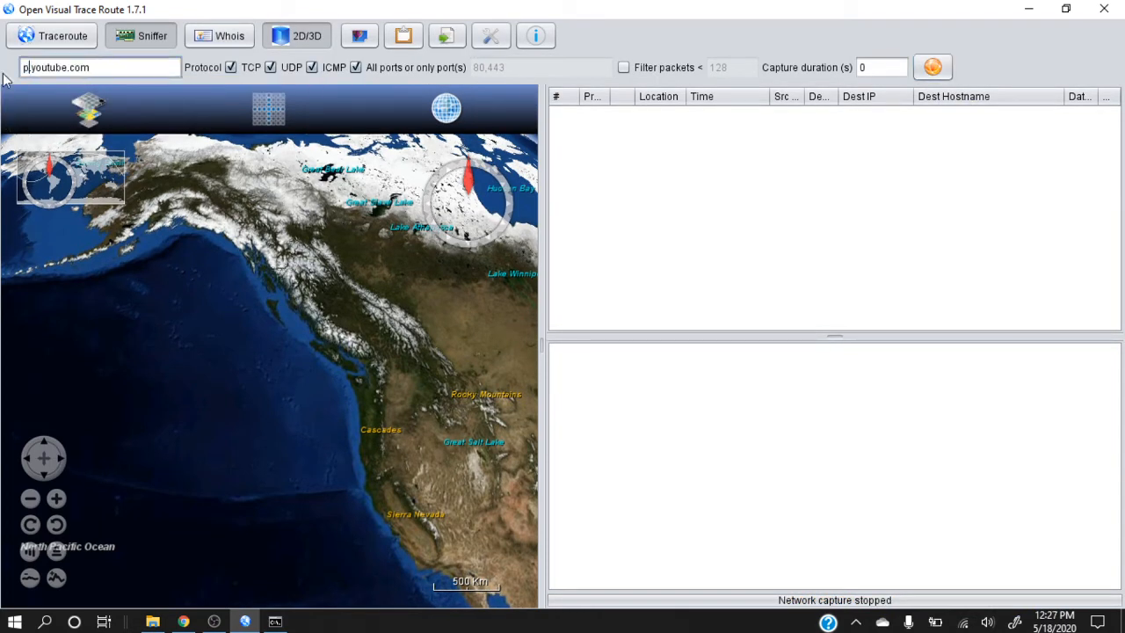
{"action": "left_click", "coordinate": [932, 67]}
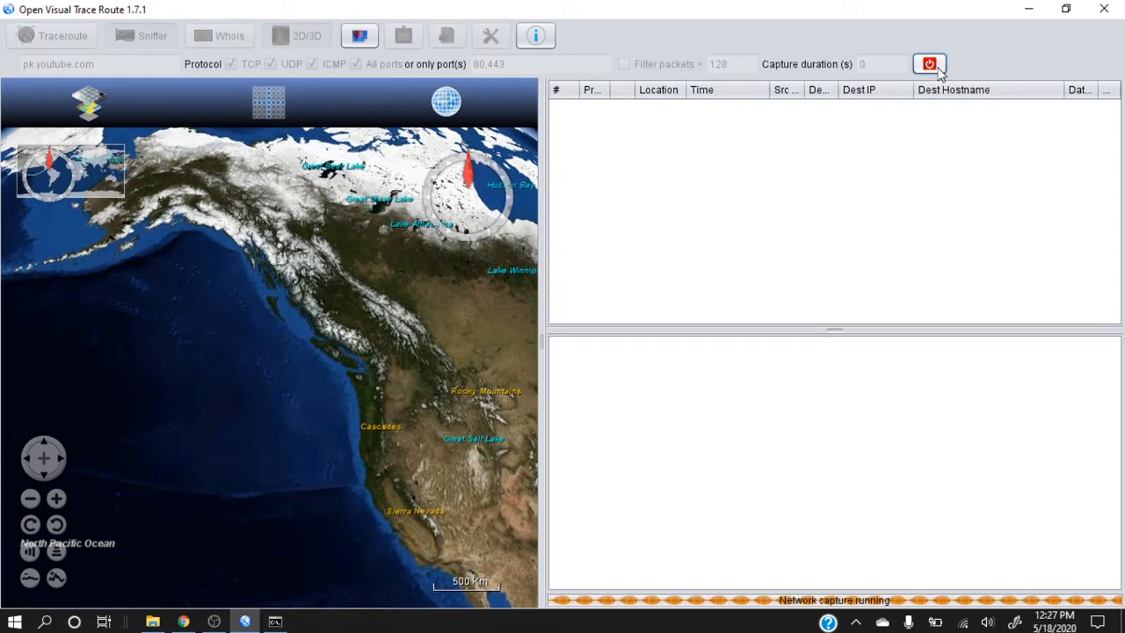
{"action": "left_click", "coordinate": [932, 67]}
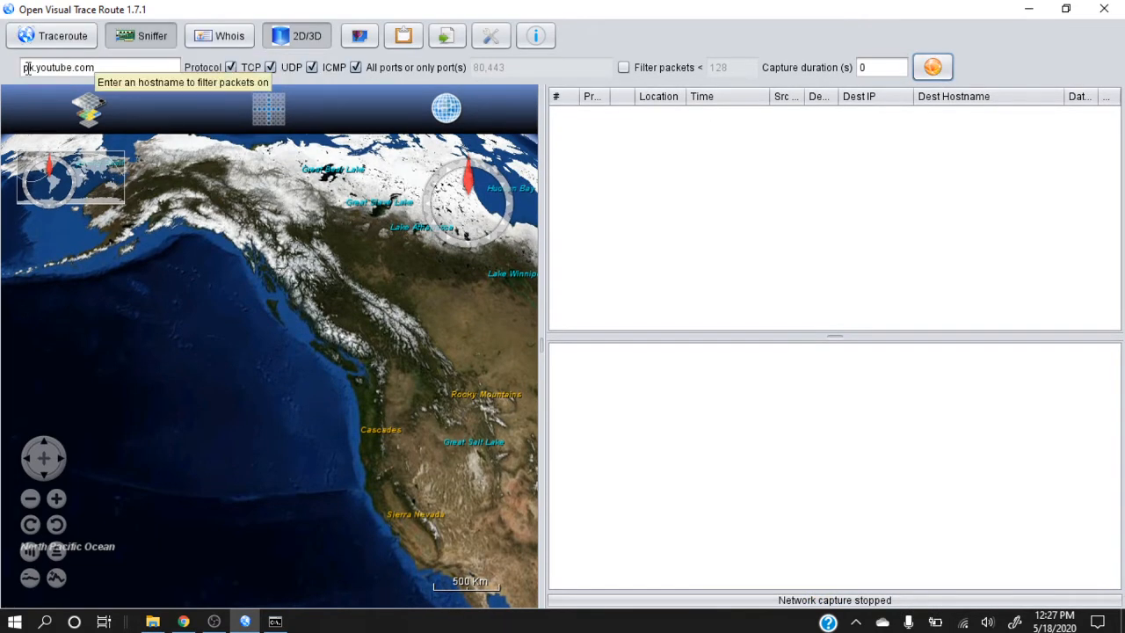
{"action": "left_click", "coordinate": [108, 67]}
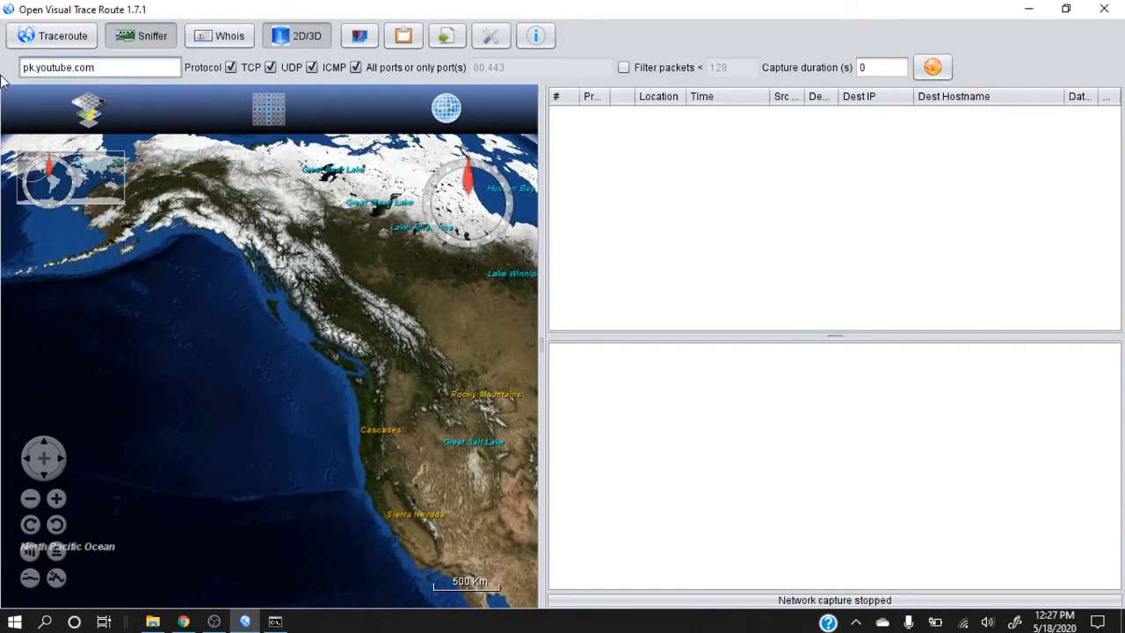
{"action": "key", "text": "BackSpace"}
{"action": "key", "text": "BackSpace"}
{"action": "key", "text": "BackSpace"}
{"action": "key", "text": "BackSpace"}
{"action": "key", "text": "BackSpace"}
{"action": "key", "text": "BackSpace"}
{"action": "key", "text": "BackSpace"}
{"action": "key", "text": "BackSpace"}
{"action": "key", "text": "BackSpace"}
{"action": "key", "text": "BackSpace"}
{"action": "key", "text": "BackSpace"}
{"action": "left_click", "coordinate": [933, 68]}
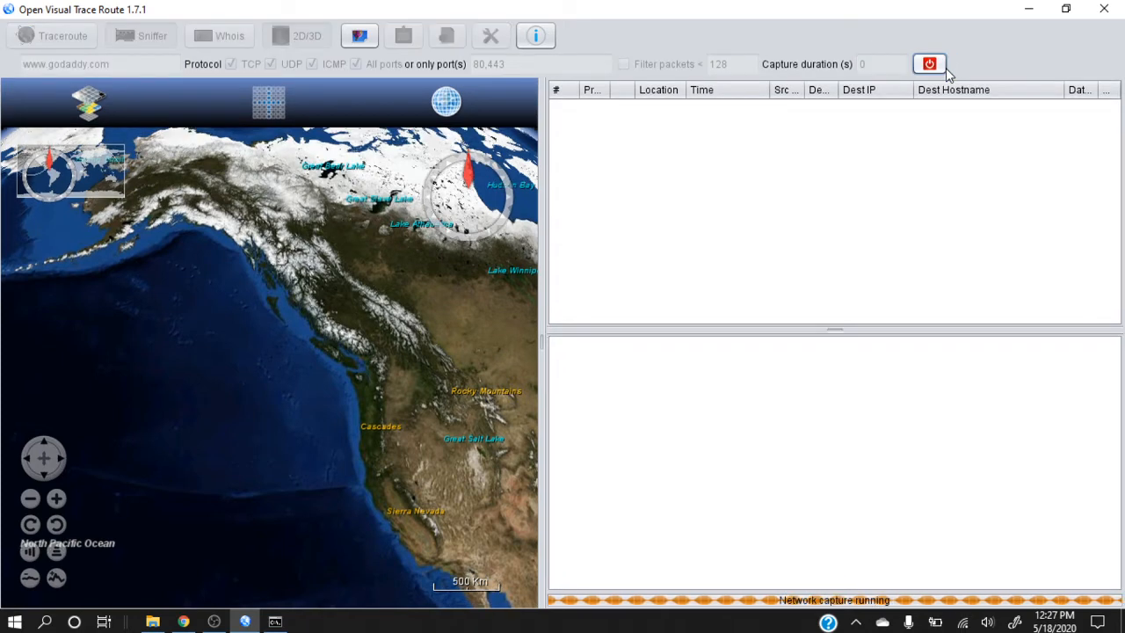
{"action": "left_click", "coordinate": [940, 67]}
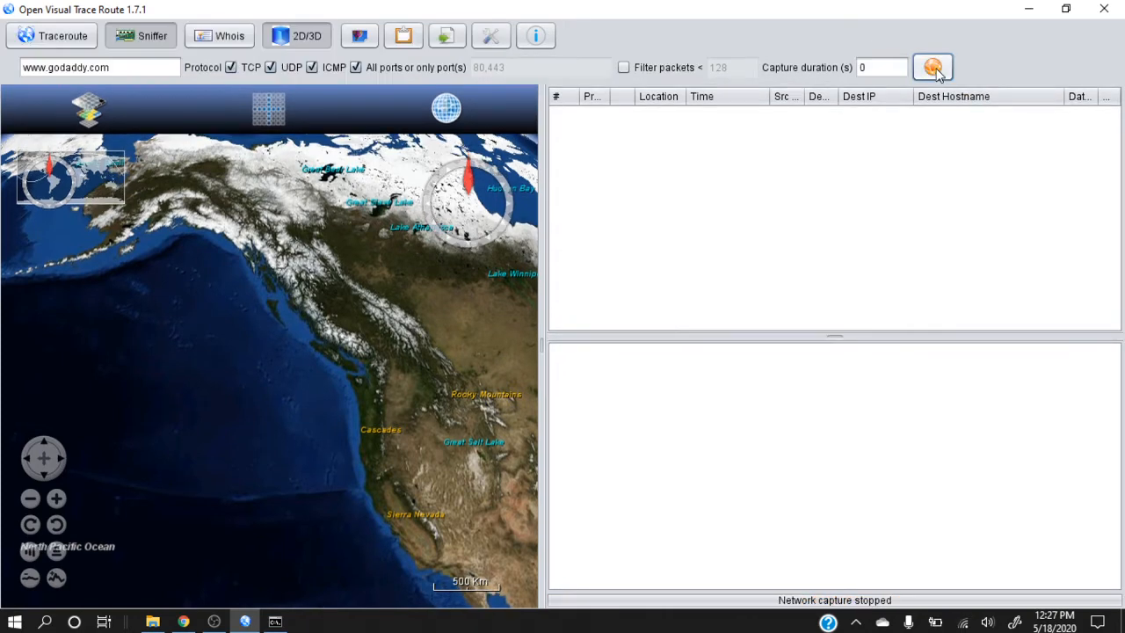
Clear the hostname filter and run a brief unfiltered network capture
{"action": "triple_click", "coordinate": [161, 69]}
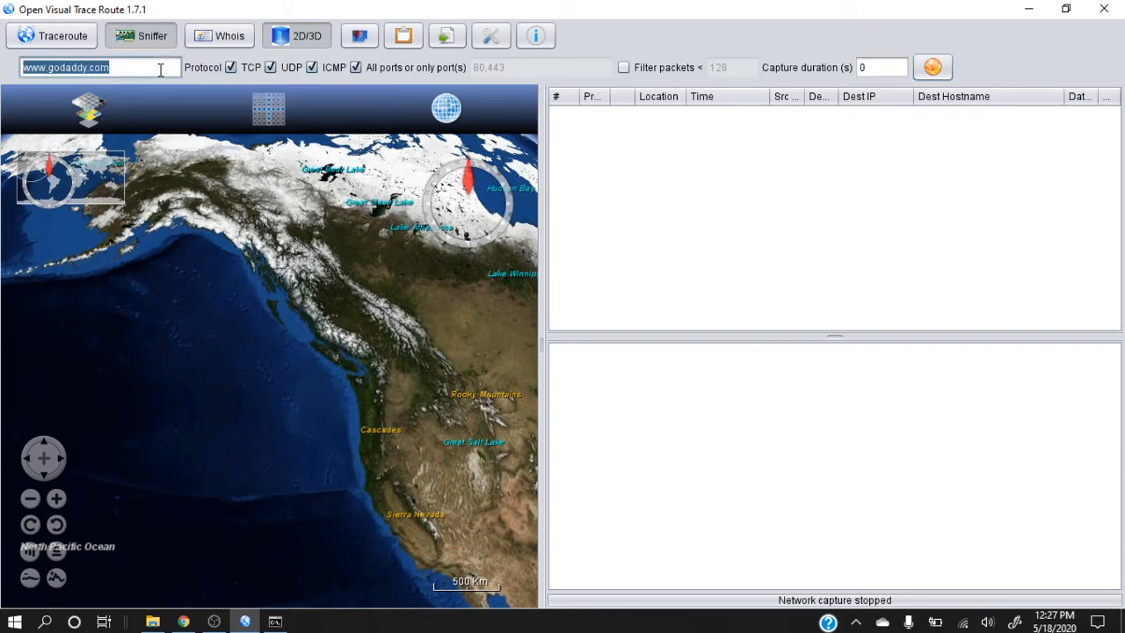
{"action": "key", "text": "Delete"}
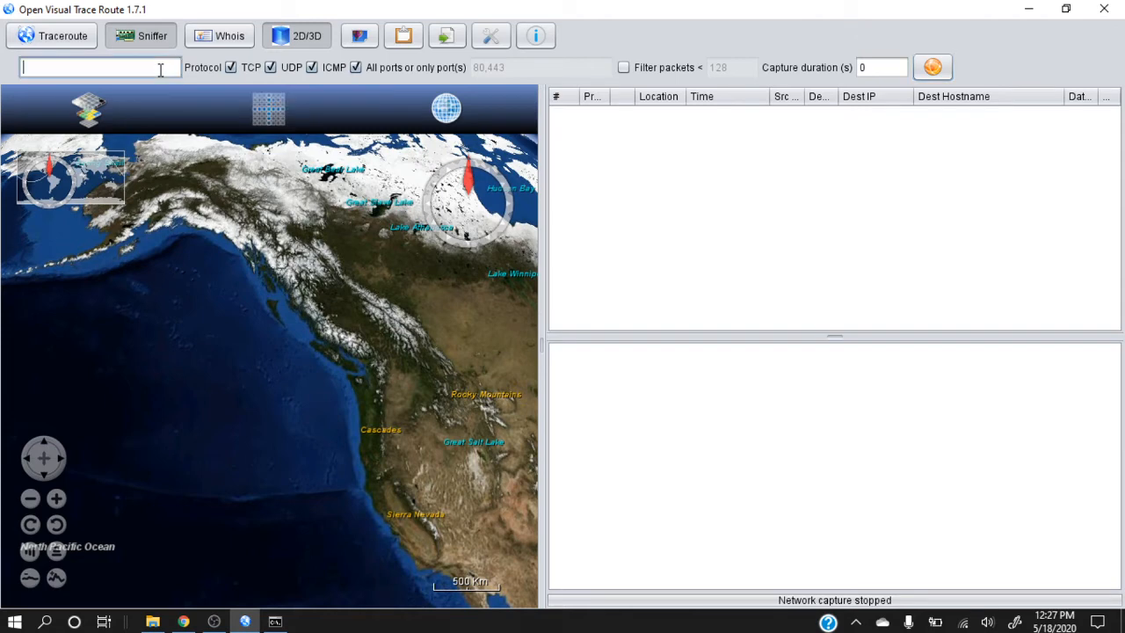
{"action": "left_click", "coordinate": [934, 69]}
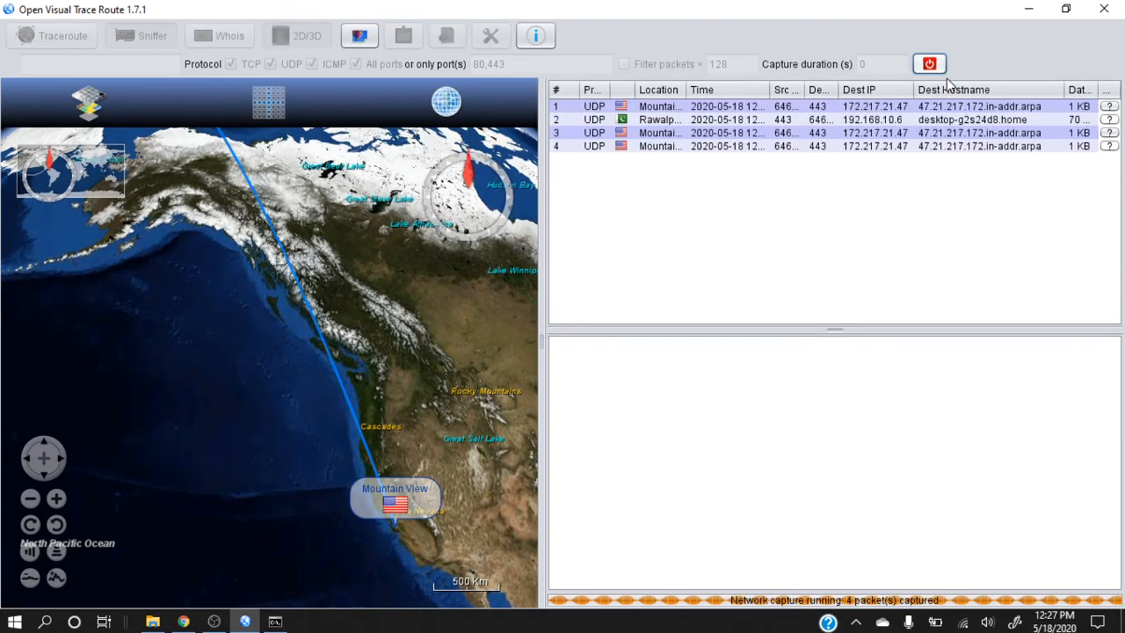
{"action": "left_click", "coordinate": [935, 72]}
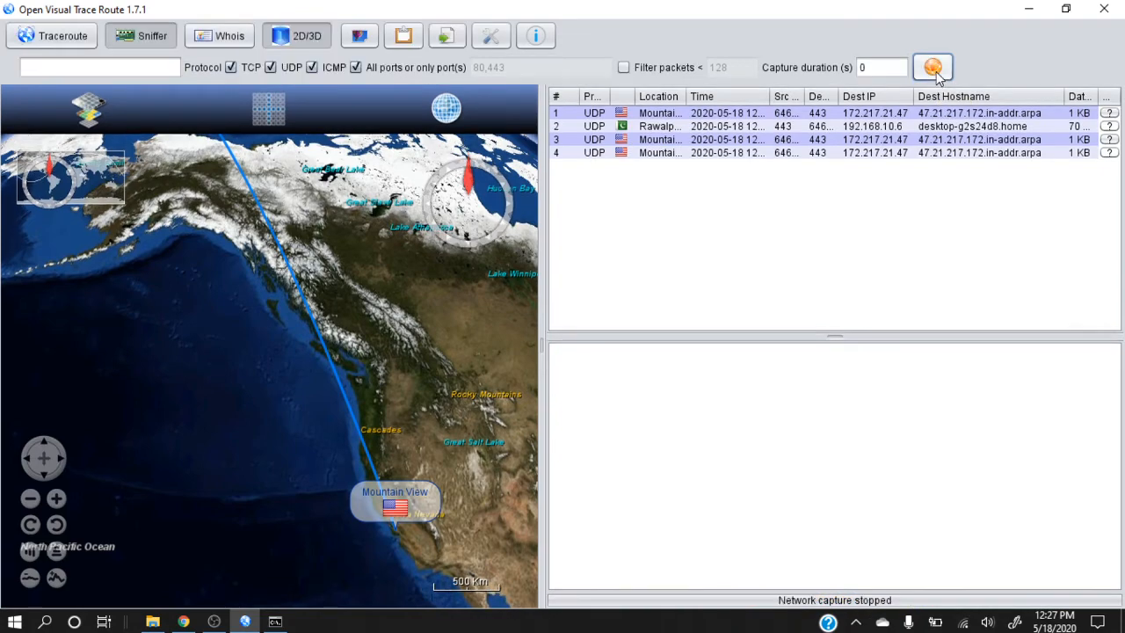
Open the details of captured packet 4 and copy its destination IP address from the IP section
{"action": "left_click", "coordinate": [723, 153]}
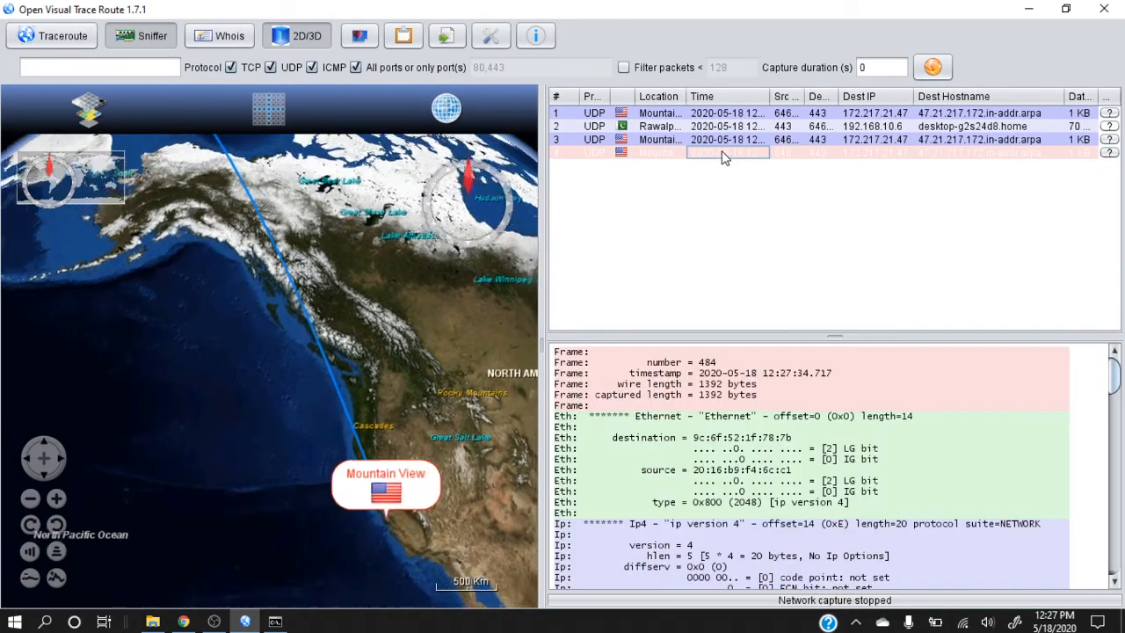
{"action": "left_click_drag", "start_coordinate": [1113, 374], "coordinate": [1118, 426]}
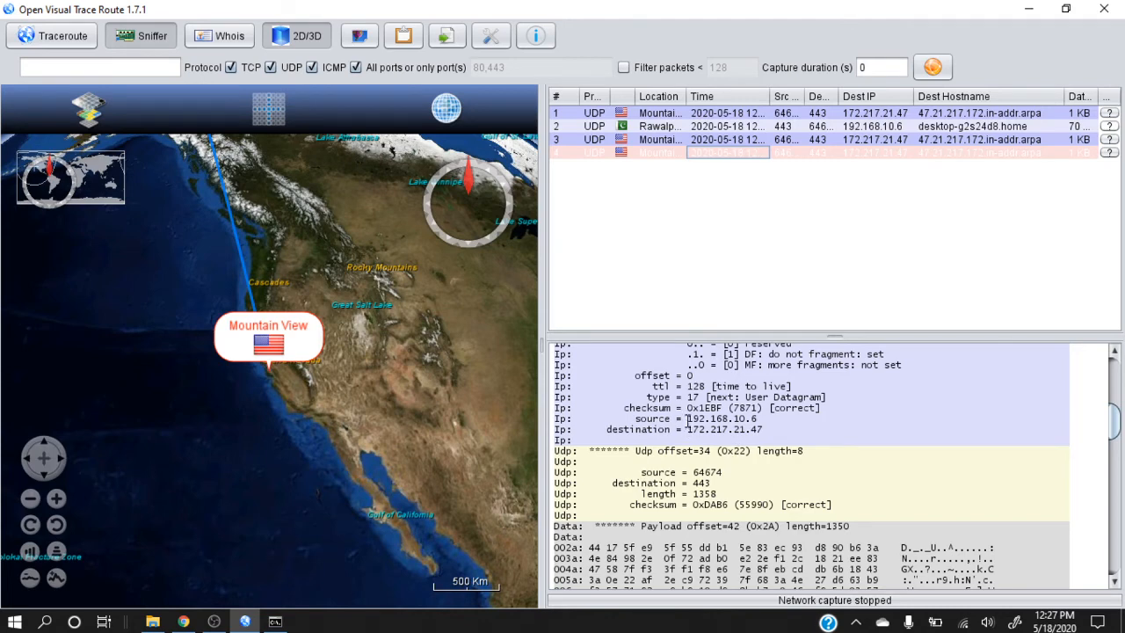
{"action": "left_click_drag", "start_coordinate": [688, 429], "coordinate": [763, 431]}
{"action": "key", "text": "ctrl+c"}
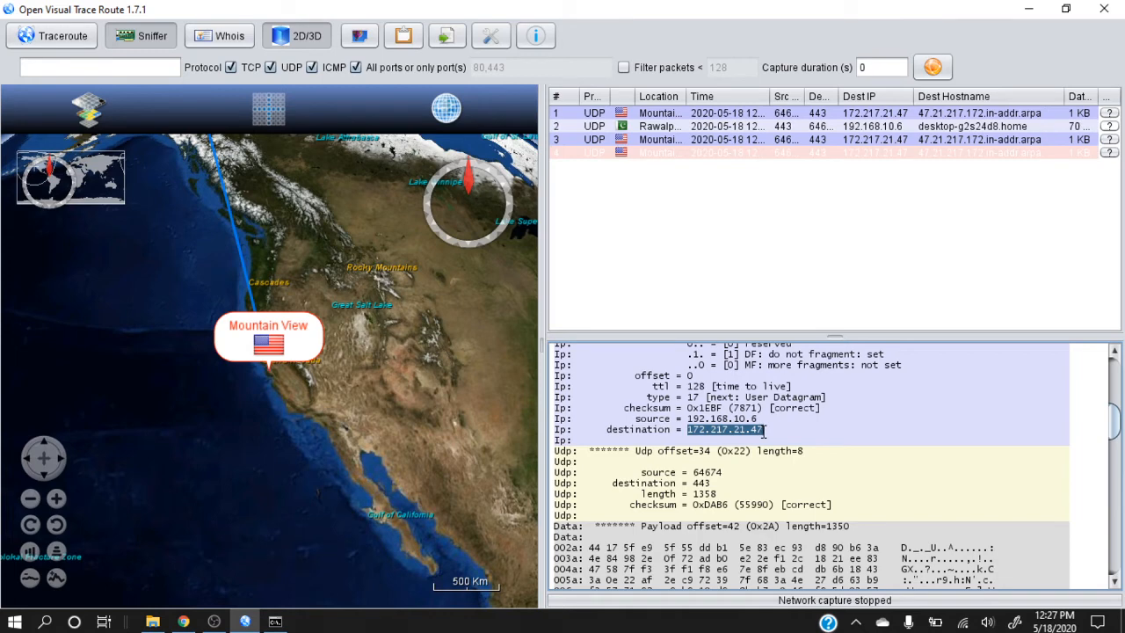
{"action": "key", "text": "ctrl+a"}
Switch to Whois mode and look up the owner of the copied IP address 172.217.21.47
{"action": "left_click", "coordinate": [233, 36]}
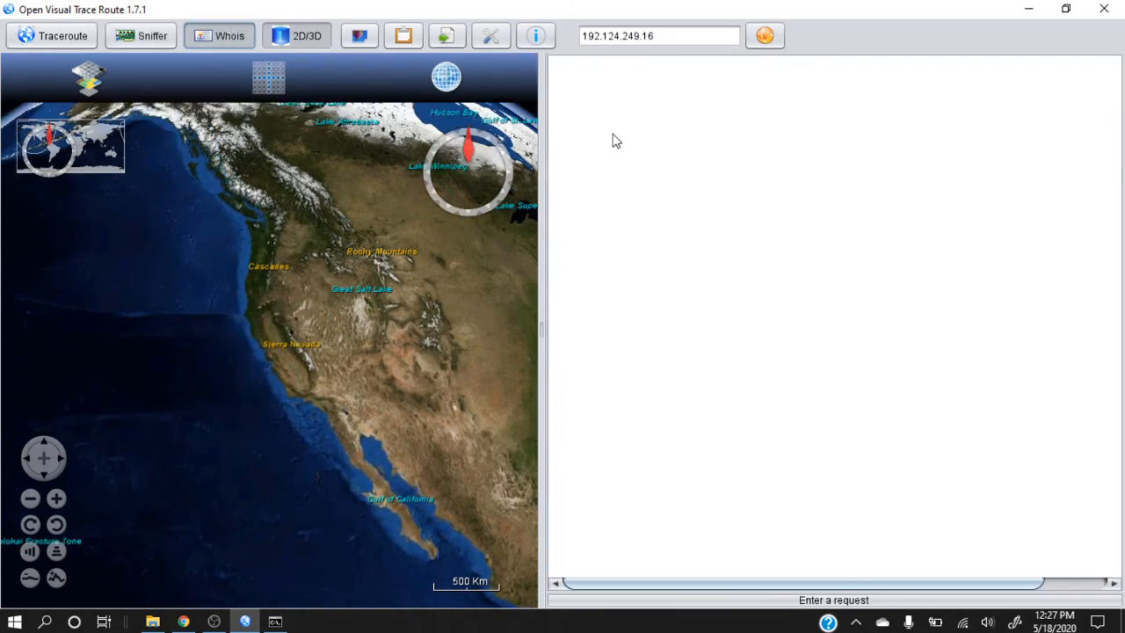
{"action": "left_click_drag", "start_coordinate": [678, 36], "coordinate": [482, 31]}
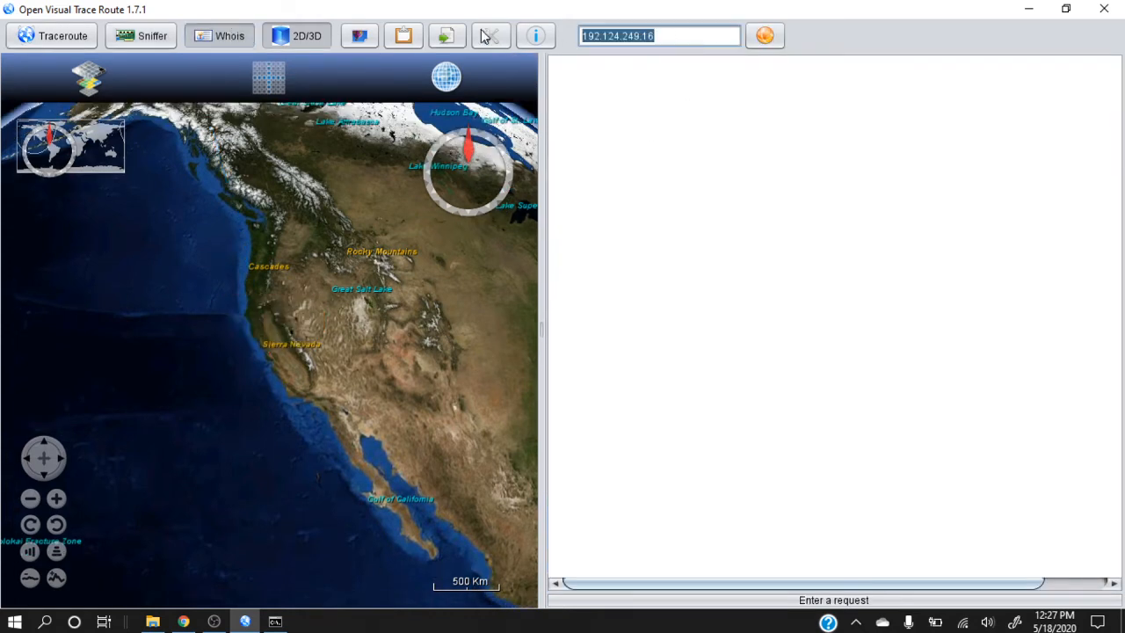
{"action": "key", "text": "ctrl+v"}
{"action": "key", "text": "Return"}
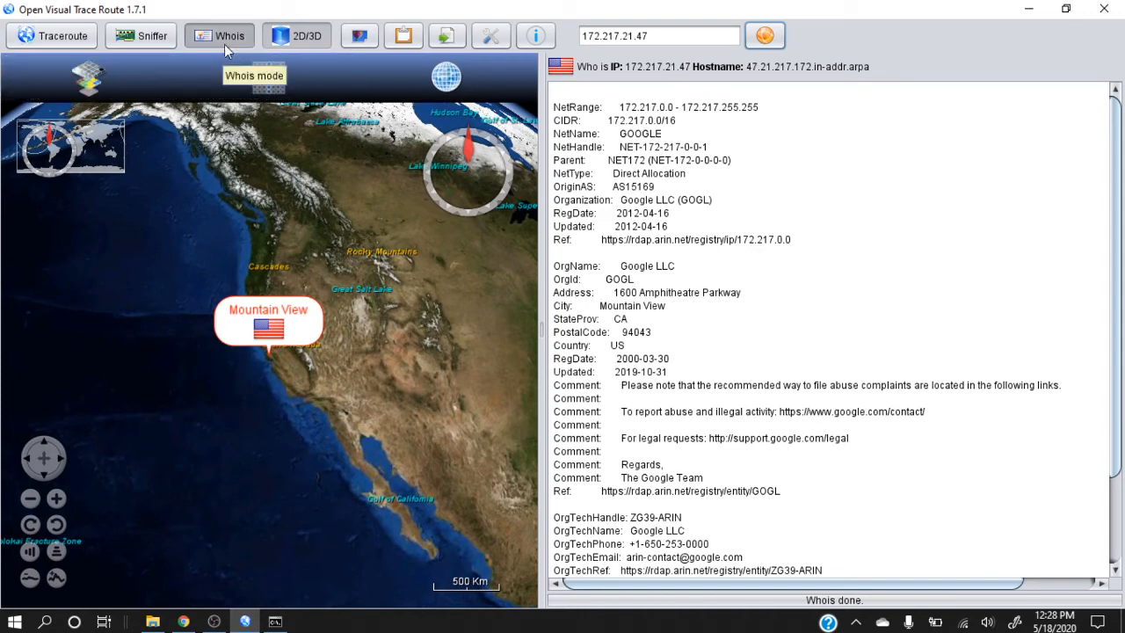
Return to Sniffer mode, filter packets on hostname google, then start and stop a network capture
{"action": "left_click", "coordinate": [144, 37]}
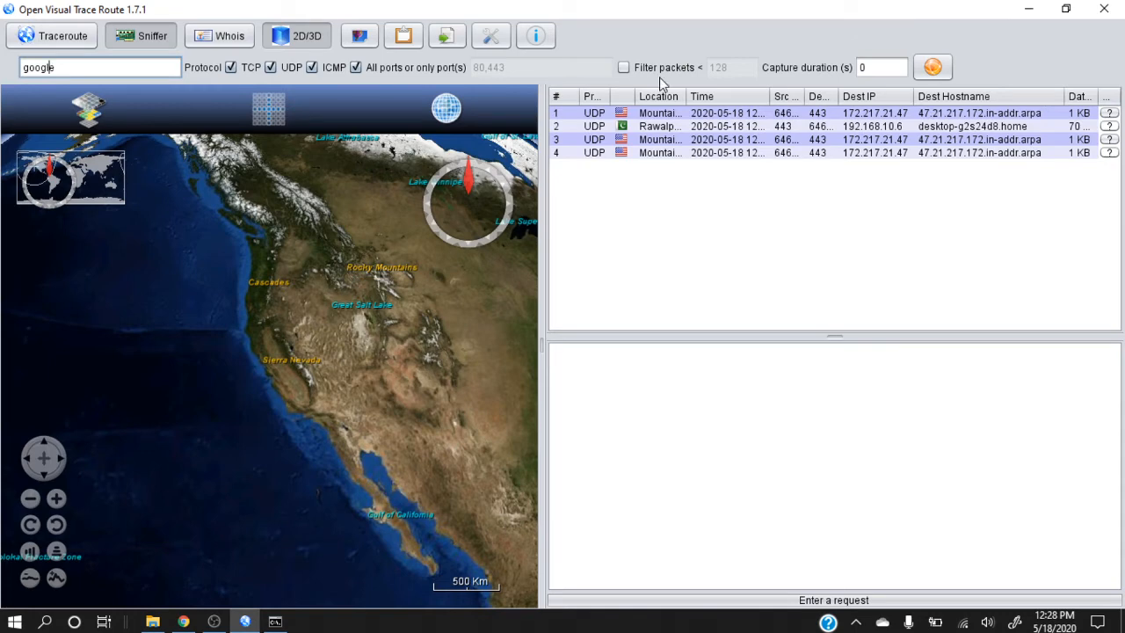
{"action": "left_click", "coordinate": [933, 66]}
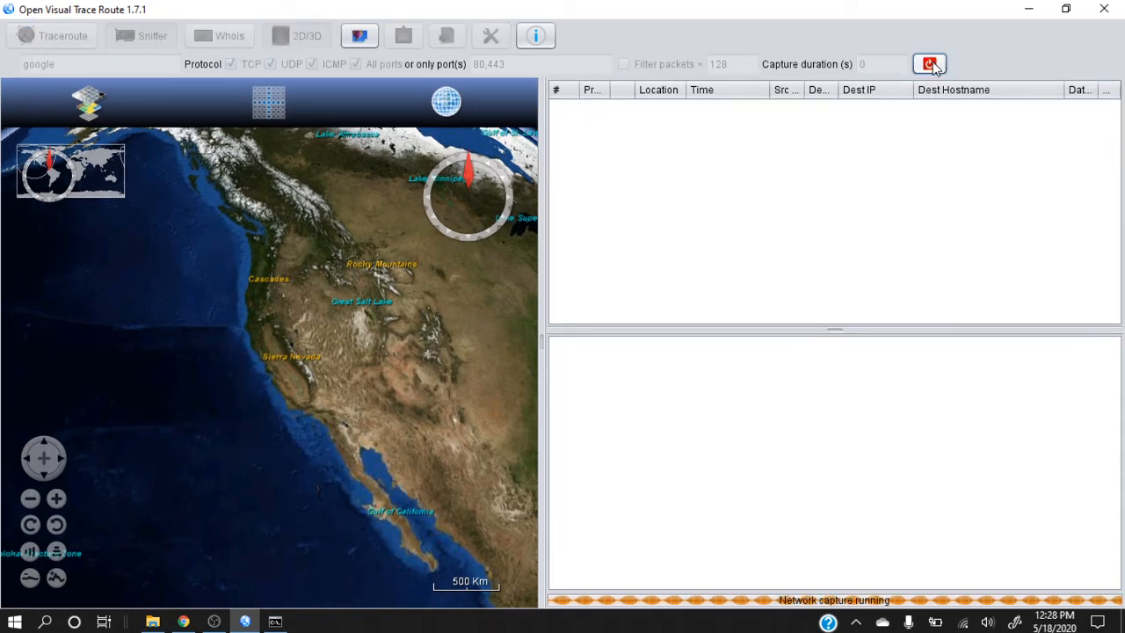
{"action": "left_click", "coordinate": [932, 65]}
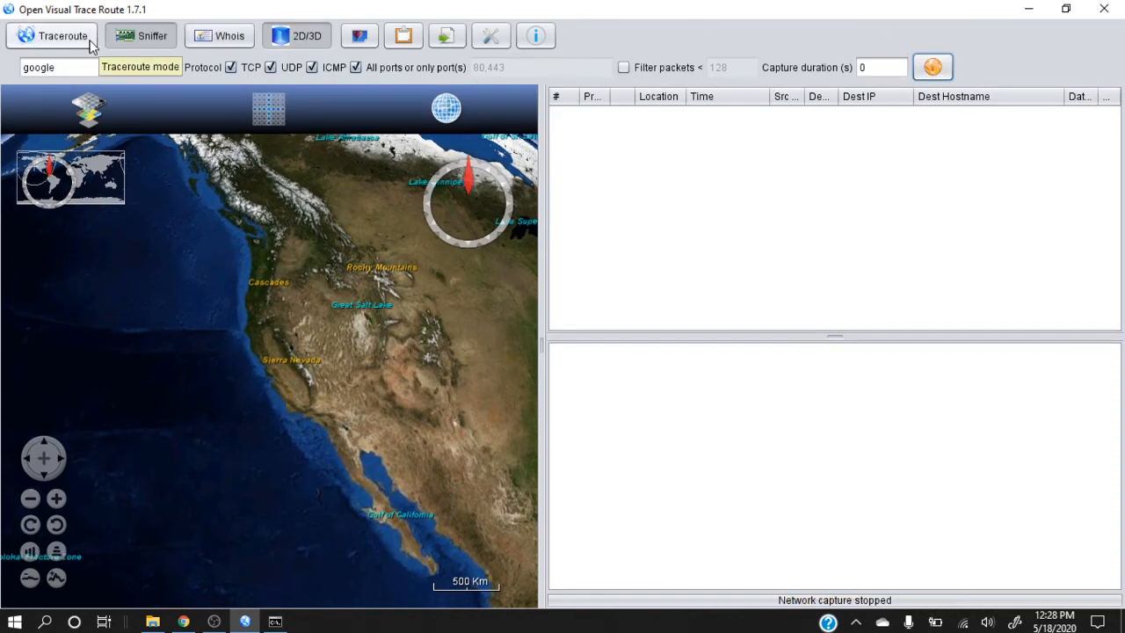
{"action": "left_click", "coordinate": [72, 66]}
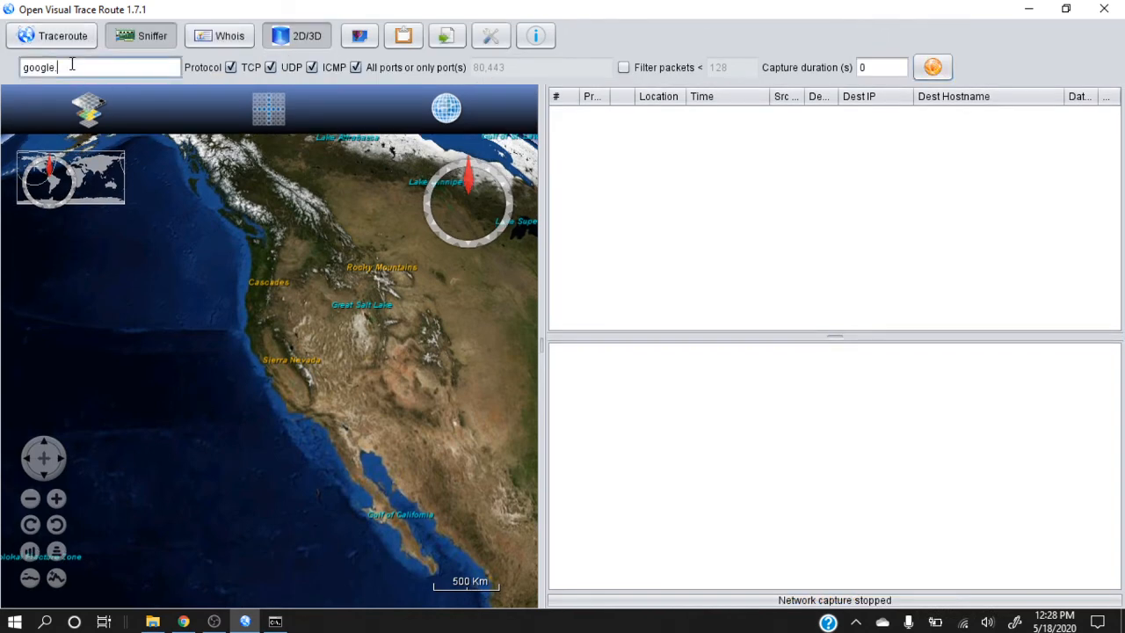
{"action": "type", "text": ".com"}
{"action": "key", "text": "Home"}
{"action": "type", "text": "www."}
{"action": "left_click", "coordinate": [933, 67]}
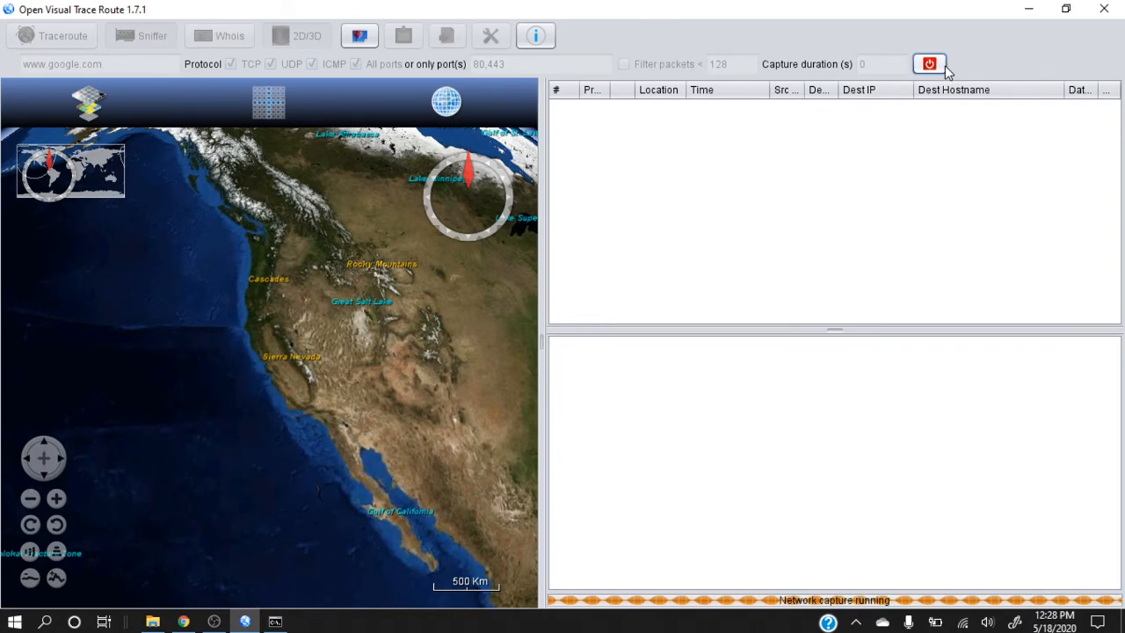
{"action": "left_click", "coordinate": [937, 65]}
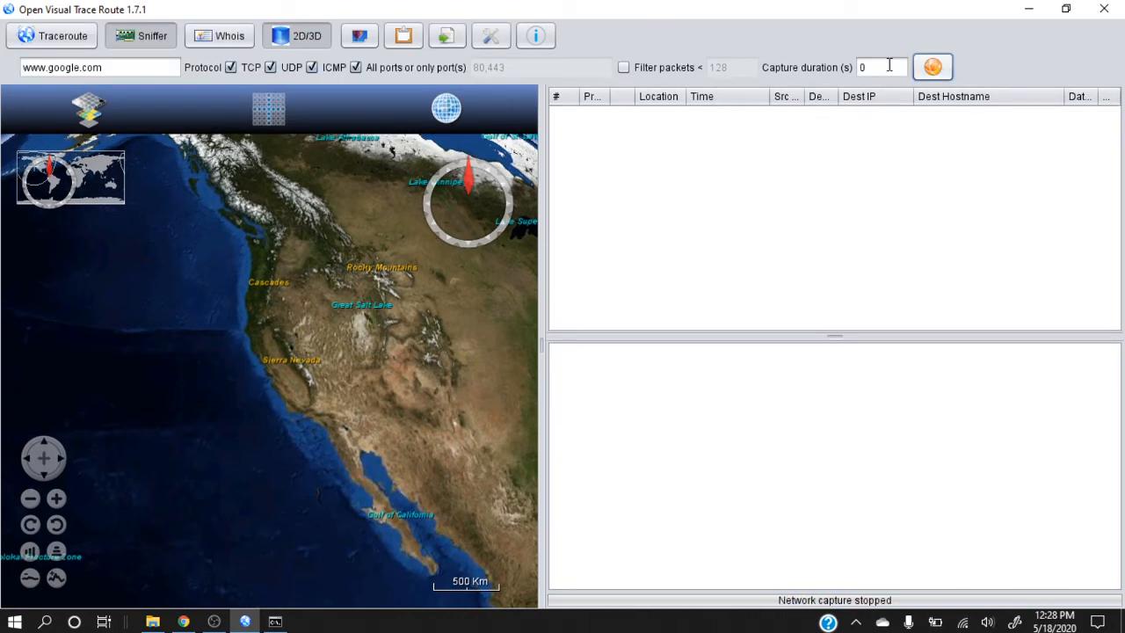
{"action": "left_click", "coordinate": [117, 69]}
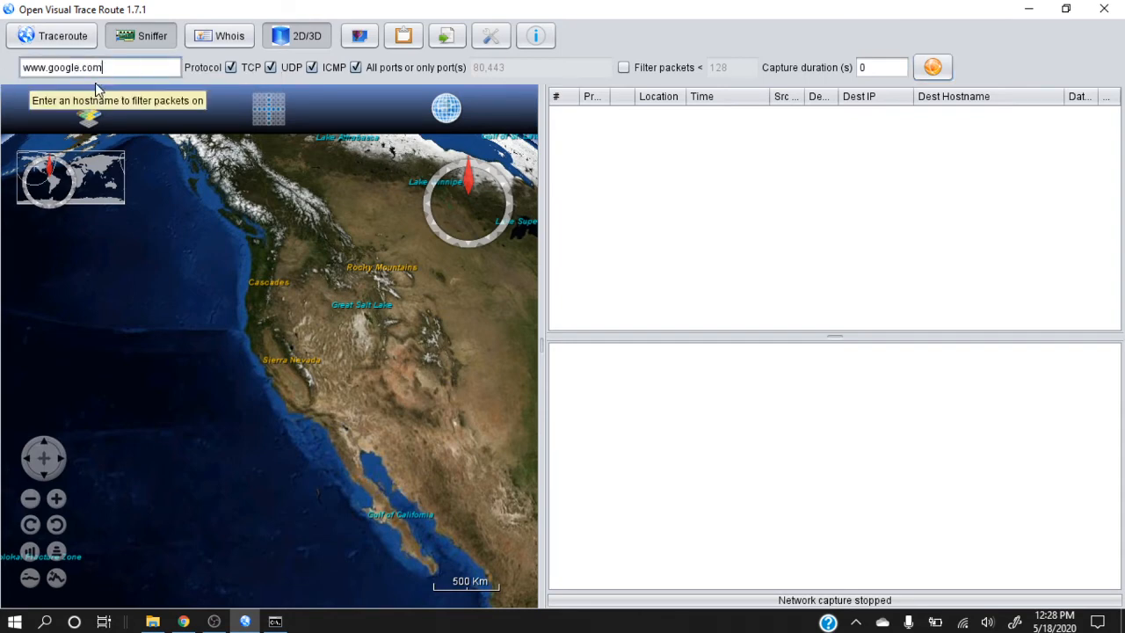
{"action": "triple_click", "coordinate": [125, 75]}
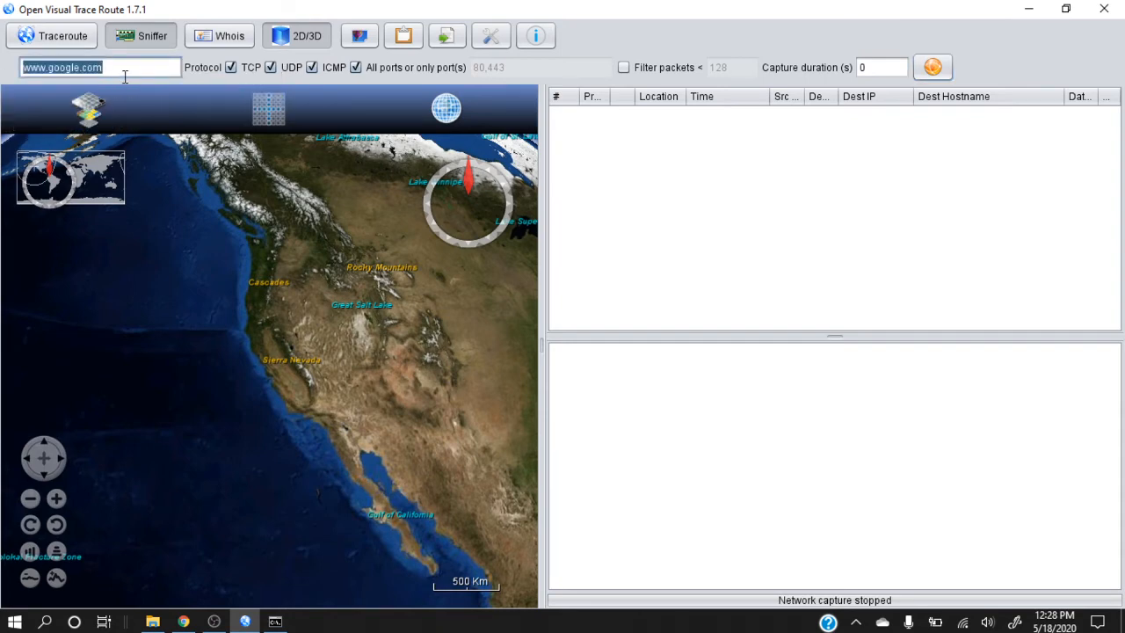
{"action": "key", "text": "BackSpace"}
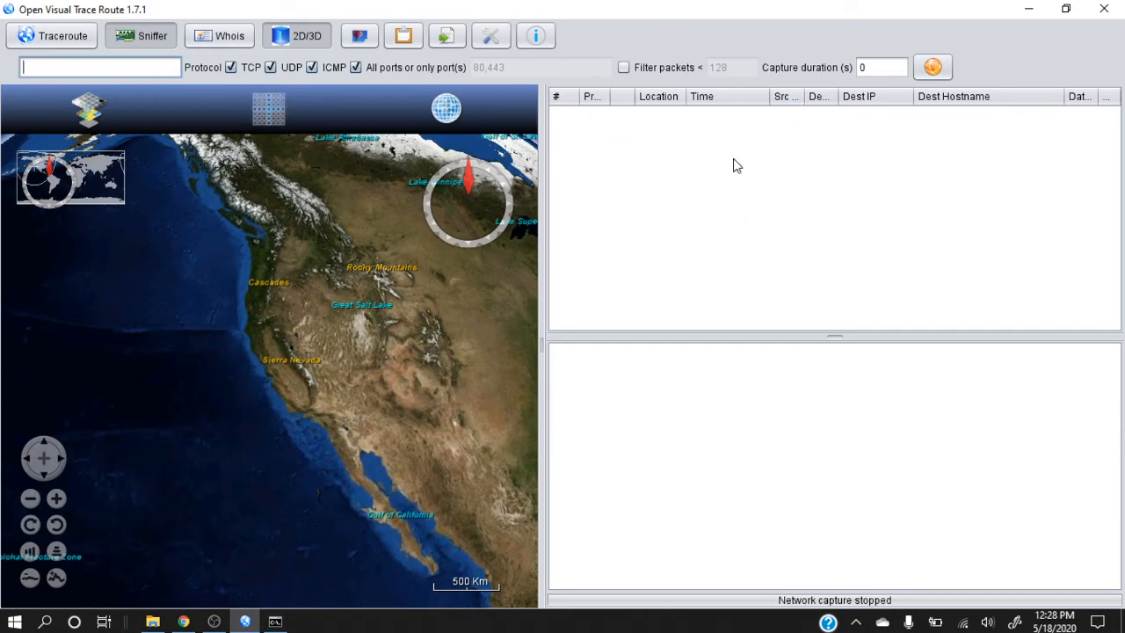
Bring the "You are here" marker in Pakistan into view on the globe and start an unfiltered network capture
{"action": "left_click", "coordinate": [499, 306]}
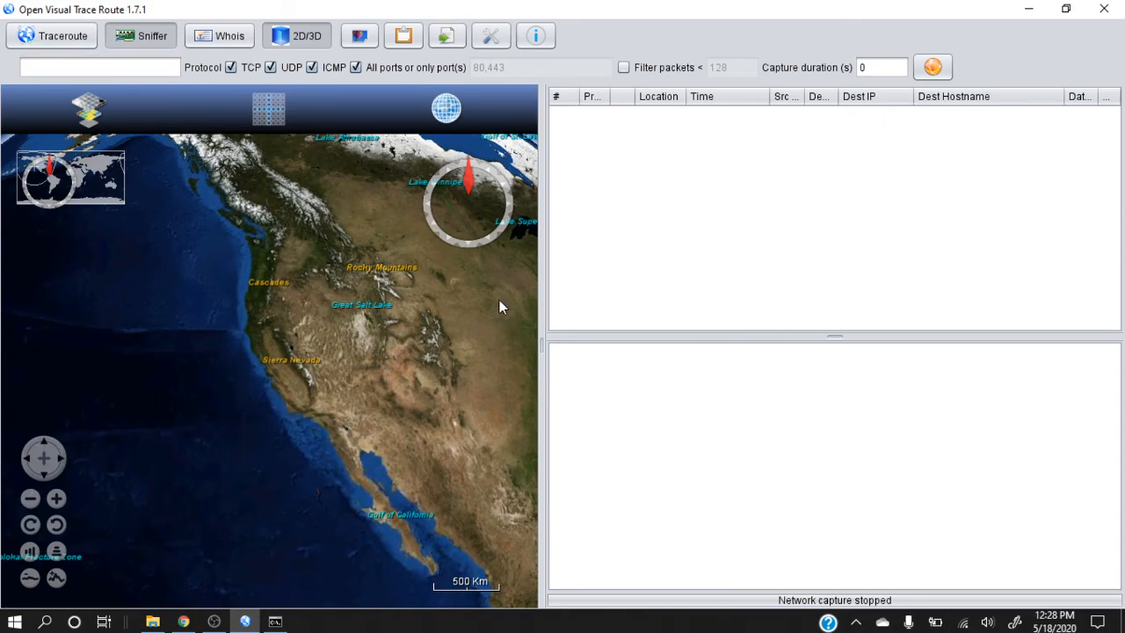
{"action": "left_click_drag", "start_coordinate": [500, 306], "coordinate": [84, 398]}
{"action": "left_click_drag", "start_coordinate": [427, 466], "coordinate": [267, 187]}
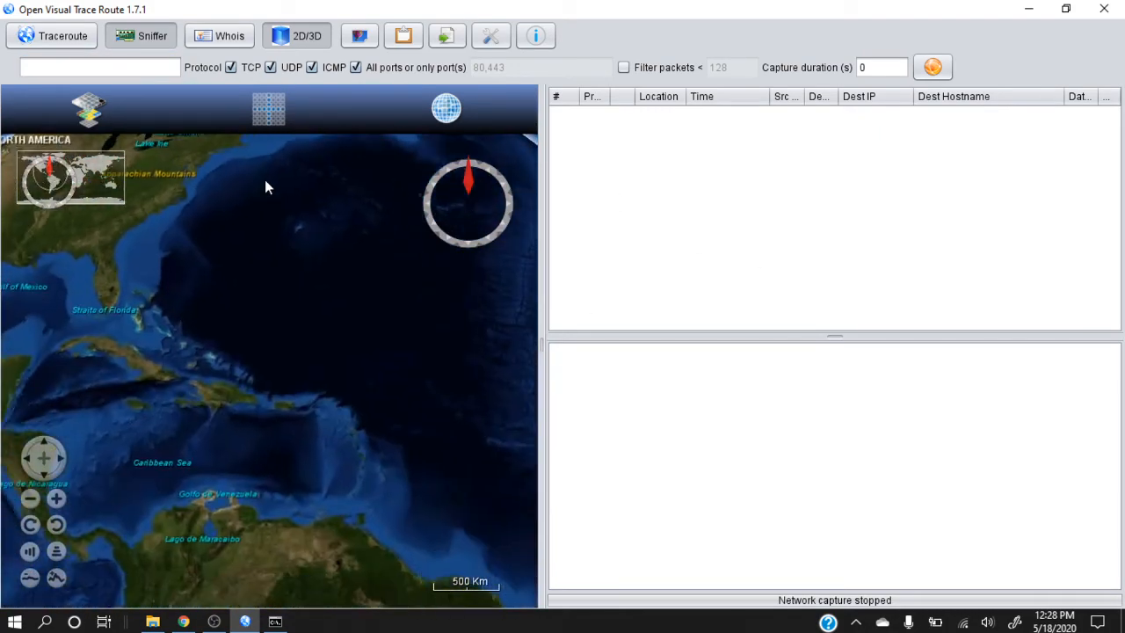
{"action": "left_click_drag", "start_coordinate": [439, 359], "coordinate": [342, 231]}
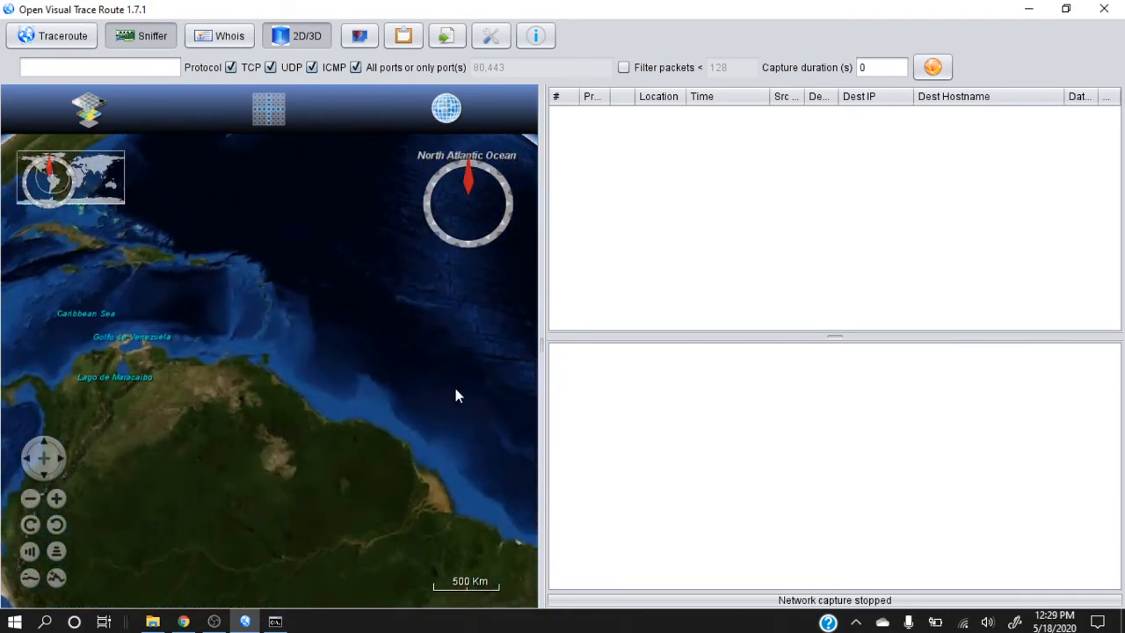
{"action": "left_click_drag", "start_coordinate": [457, 395], "coordinate": [128, 351]}
{"action": "left_click_drag", "start_coordinate": [371, 417], "coordinate": [147, 430]}
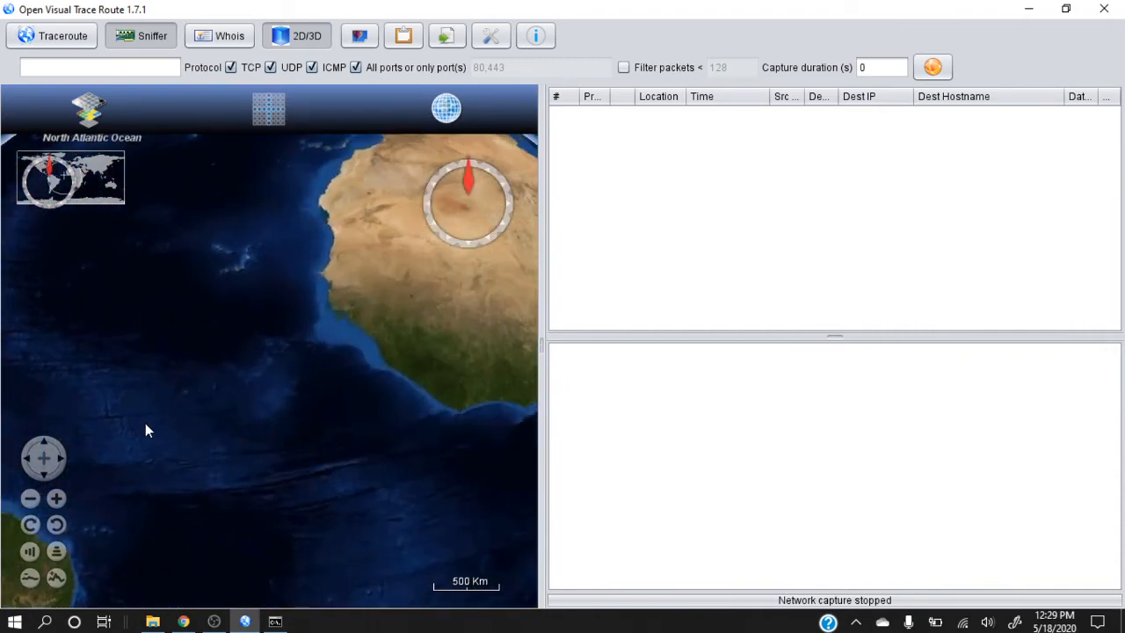
{"action": "left_click_drag", "start_coordinate": [421, 442], "coordinate": [58, 307]}
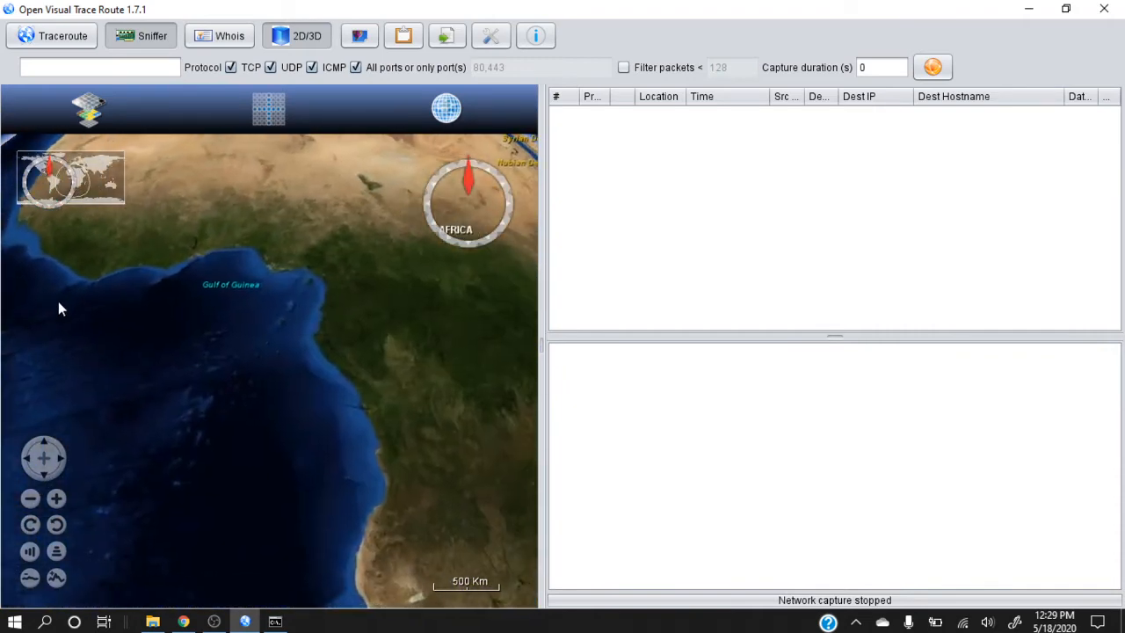
{"action": "left_click_drag", "start_coordinate": [359, 334], "coordinate": [203, 495]}
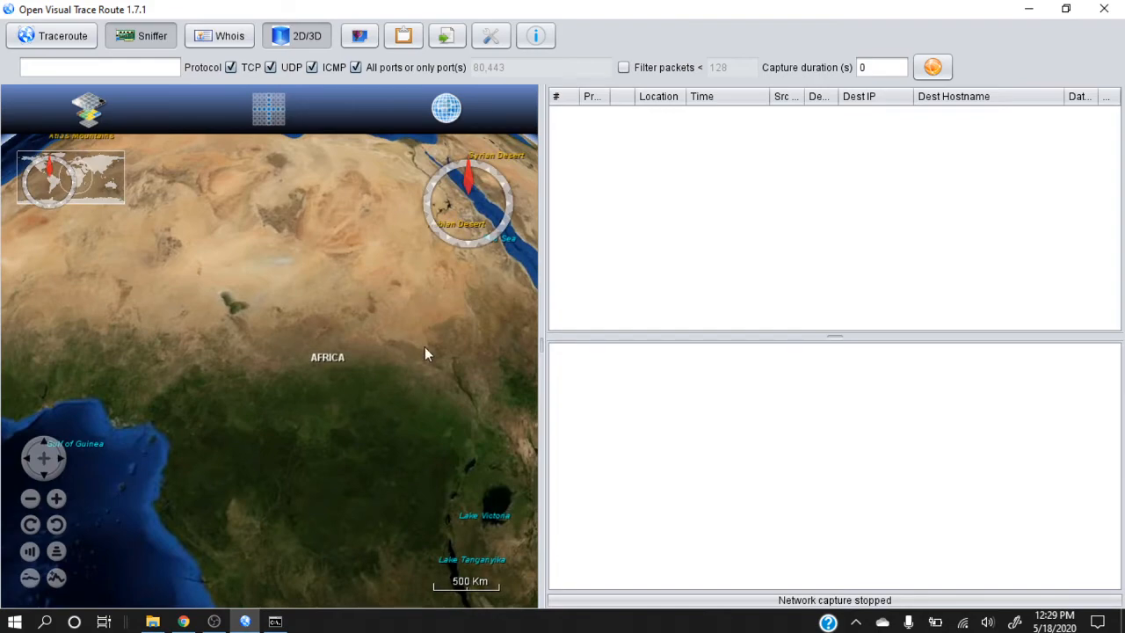
{"action": "left_click_drag", "start_coordinate": [425, 354], "coordinate": [70, 407]}
{"action": "mouse_move", "coordinate": [321, 284]}
{"action": "left_mouse_down"}
{"action": "mouse_move", "coordinate": [171, 499]}
{"action": "mouse_move", "coordinate": [131, 495]}
{"action": "left_mouse_up"}
{"action": "left_click_drag", "start_coordinate": [346, 350], "coordinate": [236, 414]}
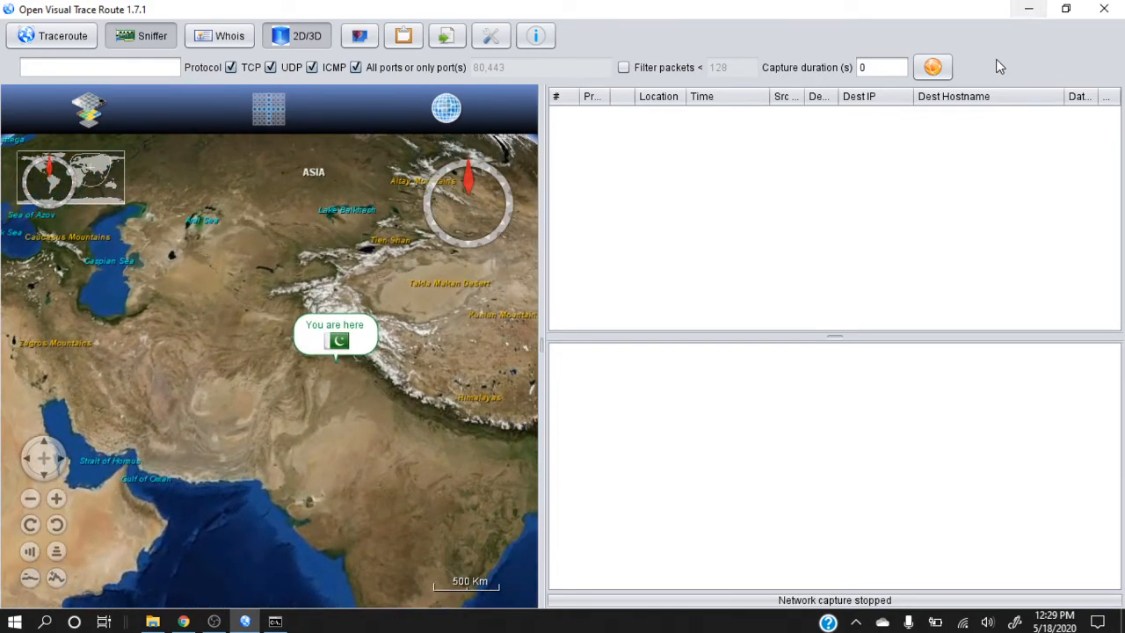
{"action": "left_click", "coordinate": [933, 67]}
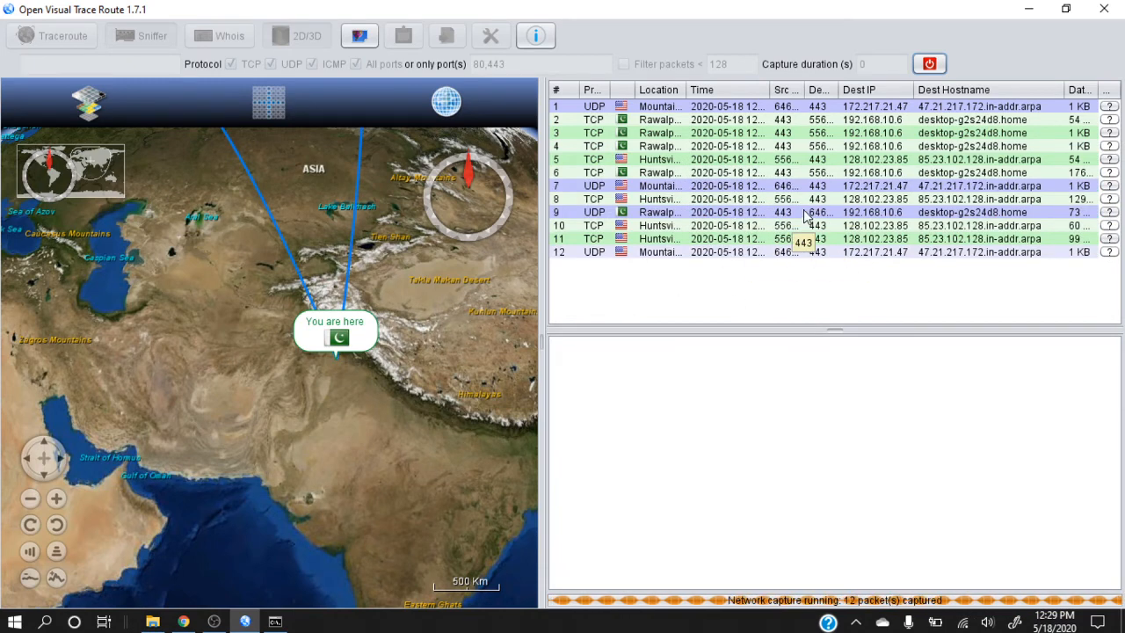
Stop the running network capture and enlarge the packet list above the details area
{"action": "left_click", "coordinate": [930, 64]}
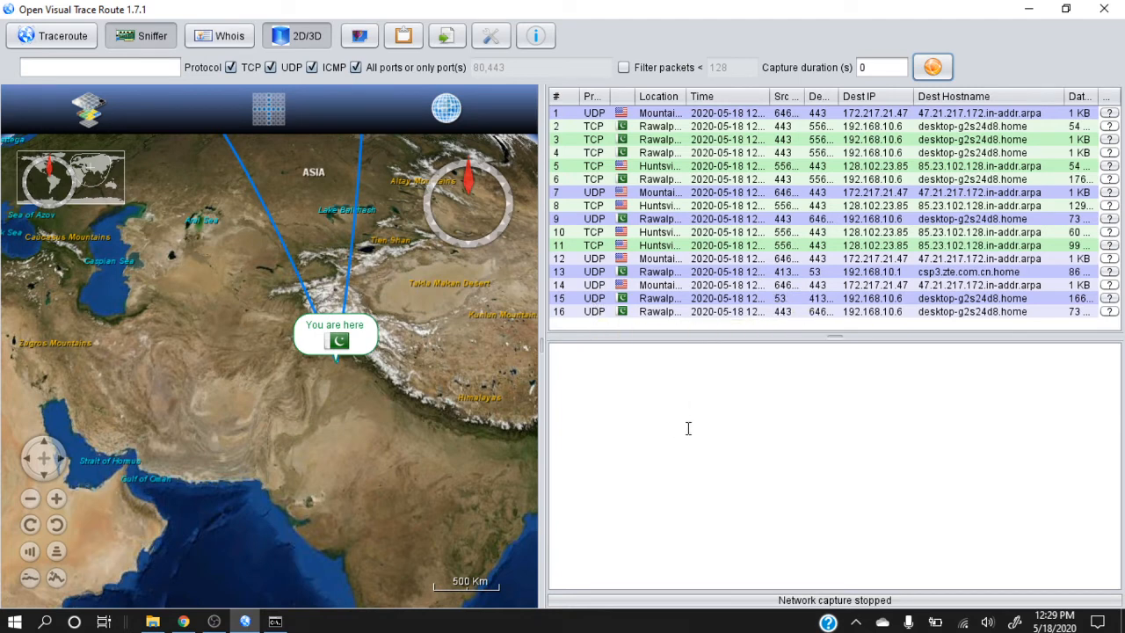
{"action": "left_click_drag", "start_coordinate": [840, 339], "coordinate": [837, 366]}
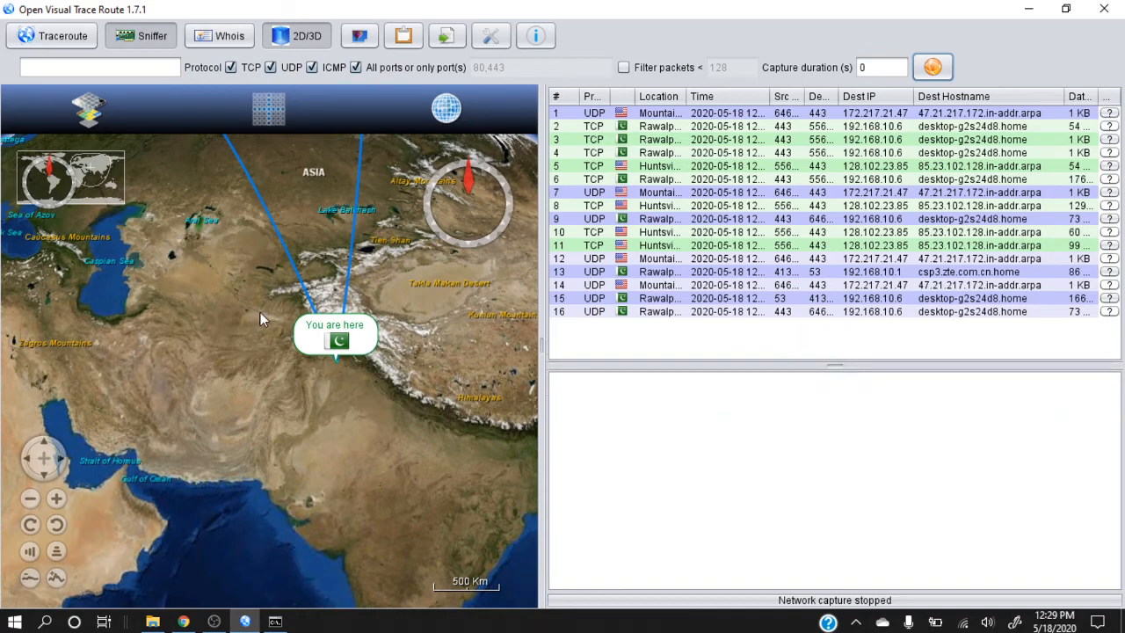
Follow the captured route lines on the globe from Pakistan to the Mountain View and Huntsville markers in North America
{"action": "left_click_drag", "start_coordinate": [260, 312], "coordinate": [347, 530]}
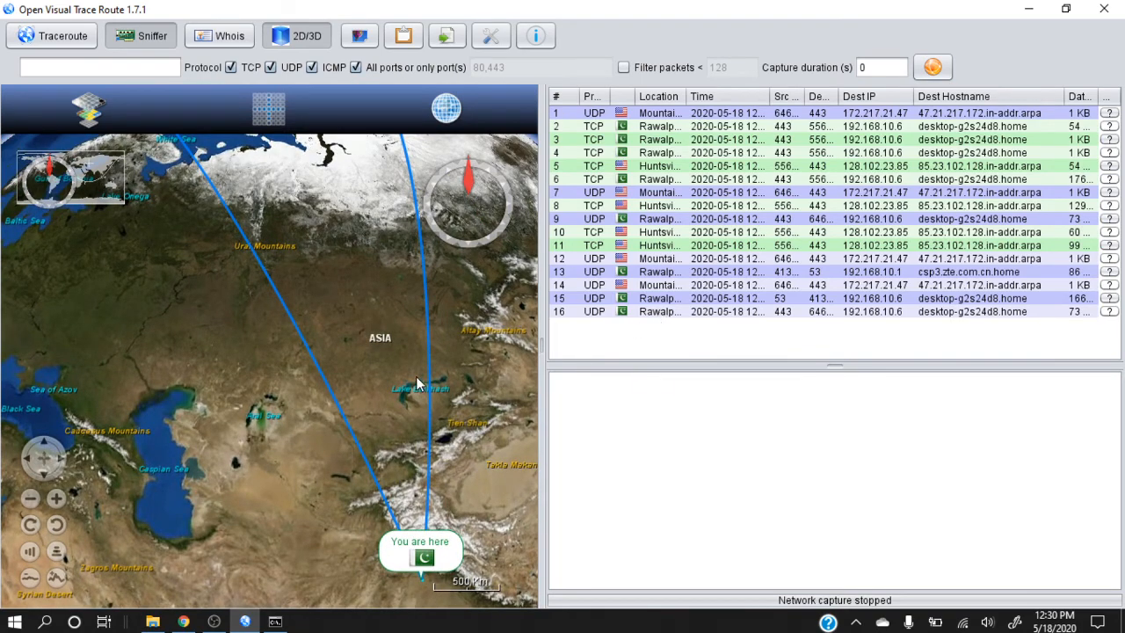
{"action": "left_click_drag", "start_coordinate": [243, 342], "coordinate": [298, 607]}
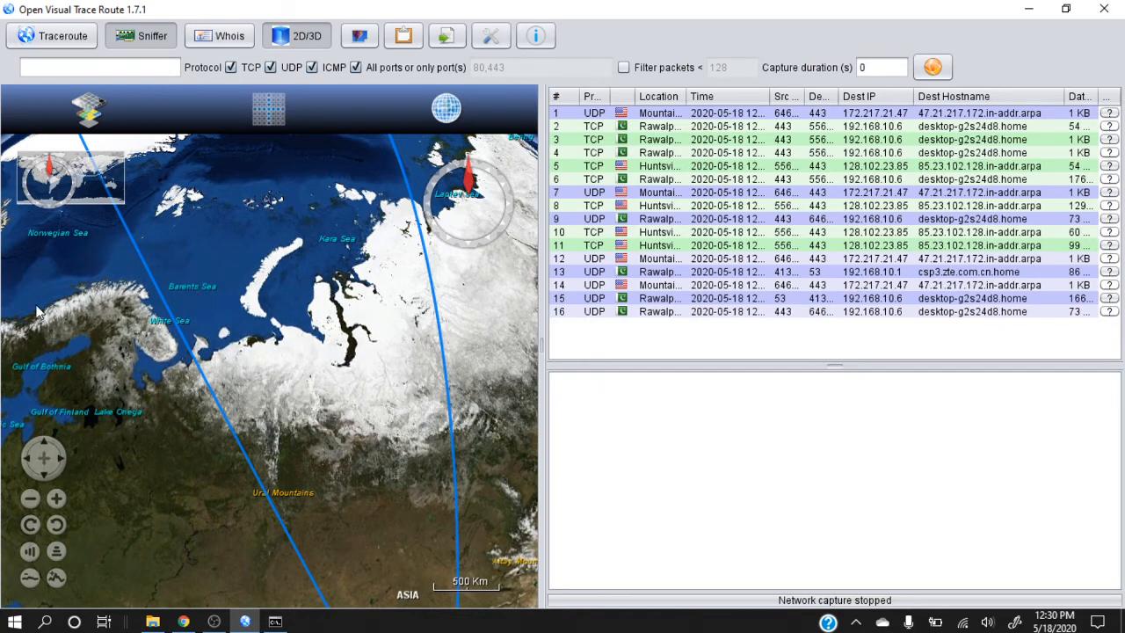
{"action": "left_click_drag", "start_coordinate": [42, 313], "coordinate": [252, 560]}
{"action": "left_click_drag", "start_coordinate": [164, 502], "coordinate": [382, 413]}
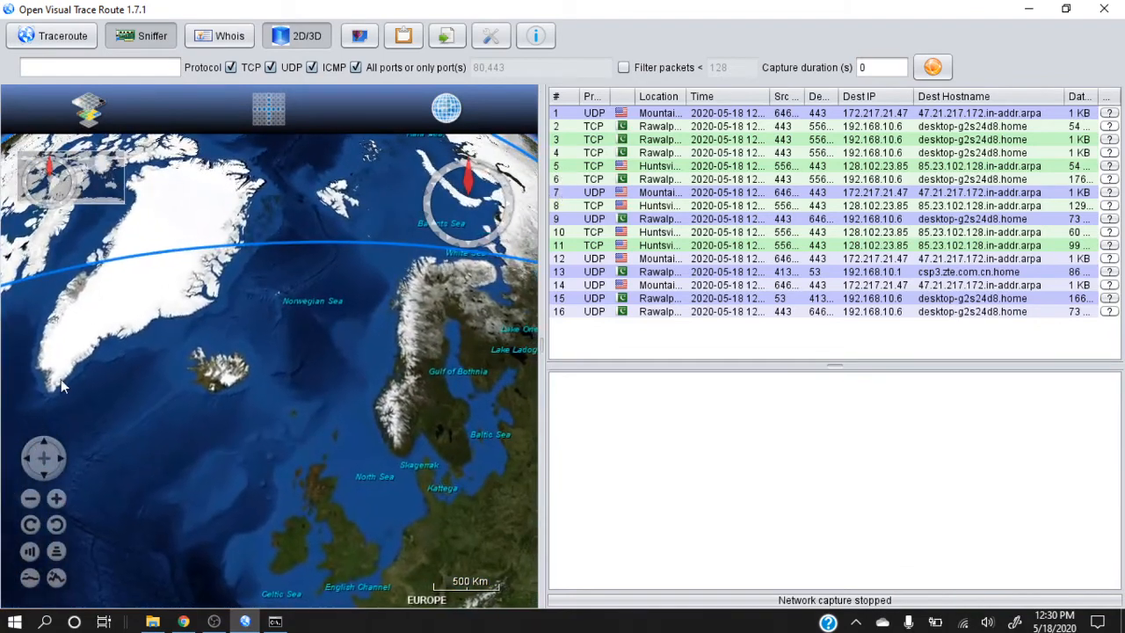
{"action": "left_click_drag", "start_coordinate": [41, 389], "coordinate": [457, 314]}
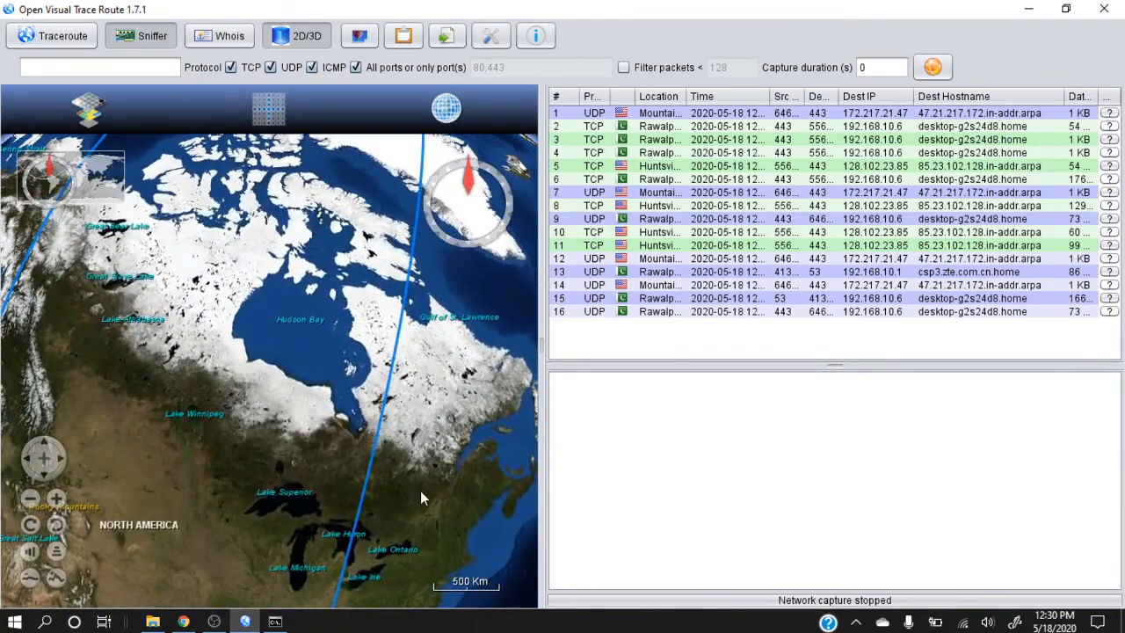
{"action": "left_click_drag", "start_coordinate": [420, 498], "coordinate": [481, 275]}
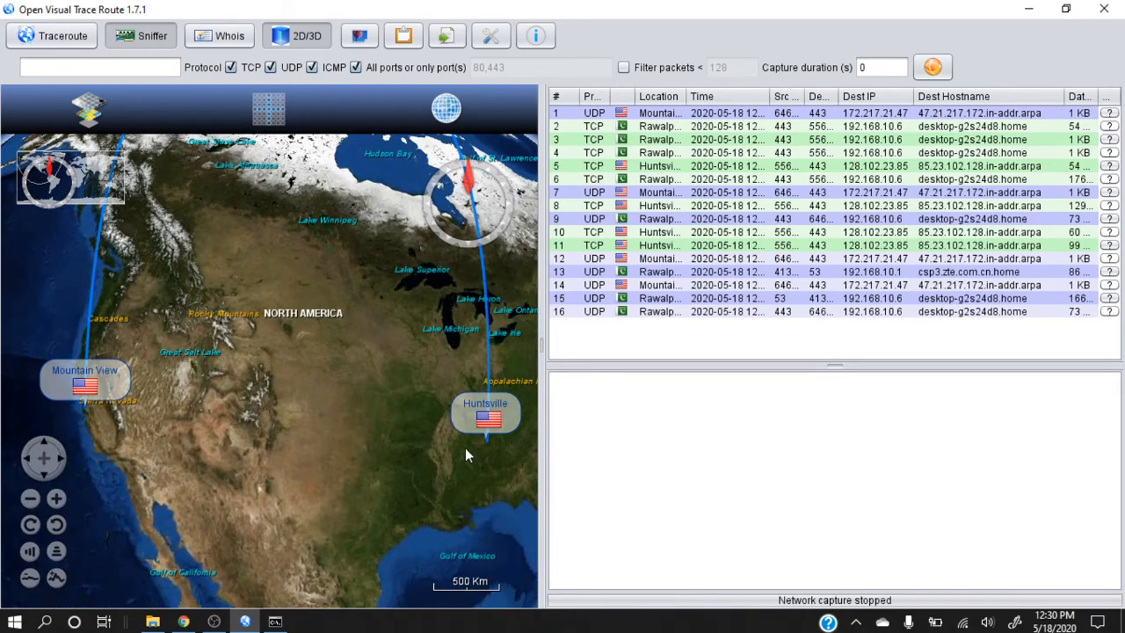
{"action": "left_click_drag", "start_coordinate": [372, 439], "coordinate": [290, 387]}
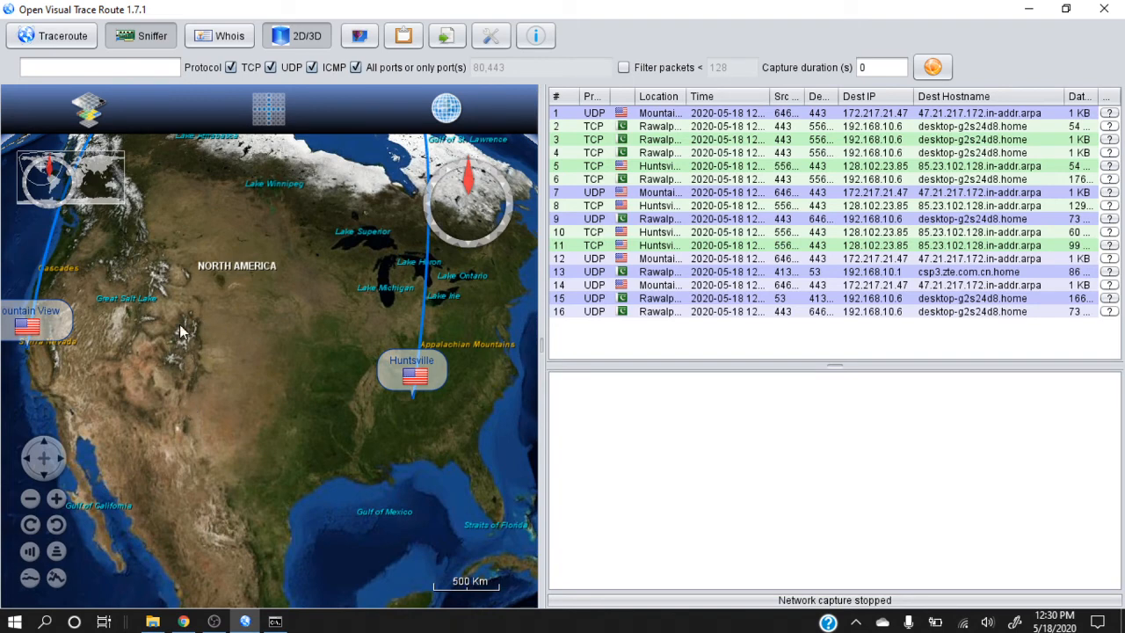
Start another unfiltered network capture and follow its route on the globe back to the "You are here" marker in Pakistan
{"action": "left_click", "coordinate": [933, 68]}
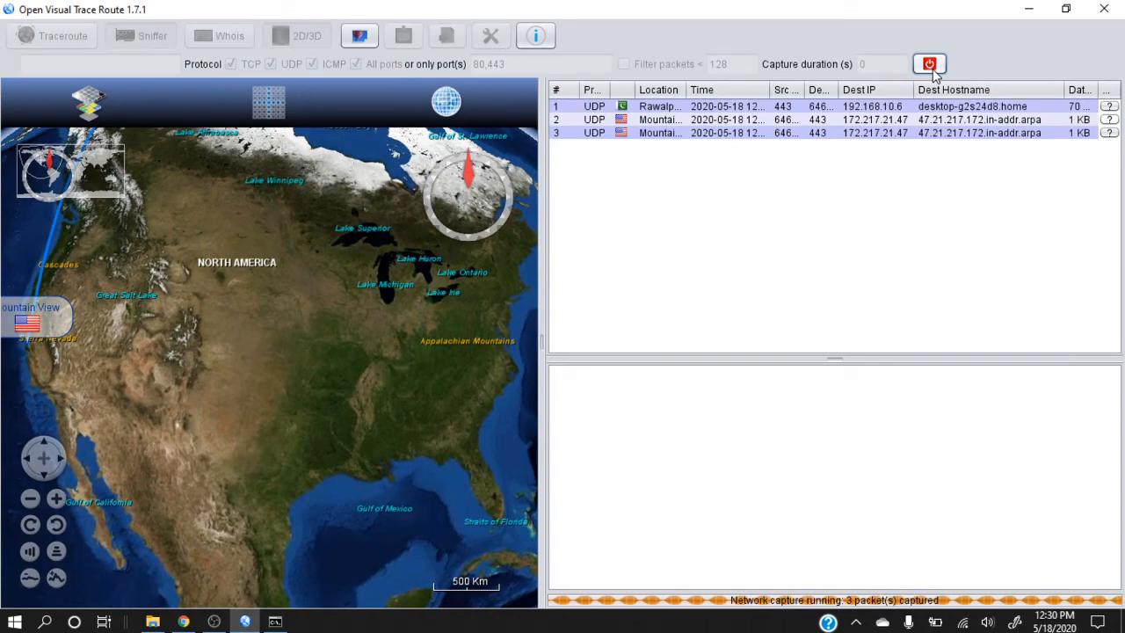
{"action": "left_click_drag", "start_coordinate": [465, 341], "coordinate": [269, 544]}
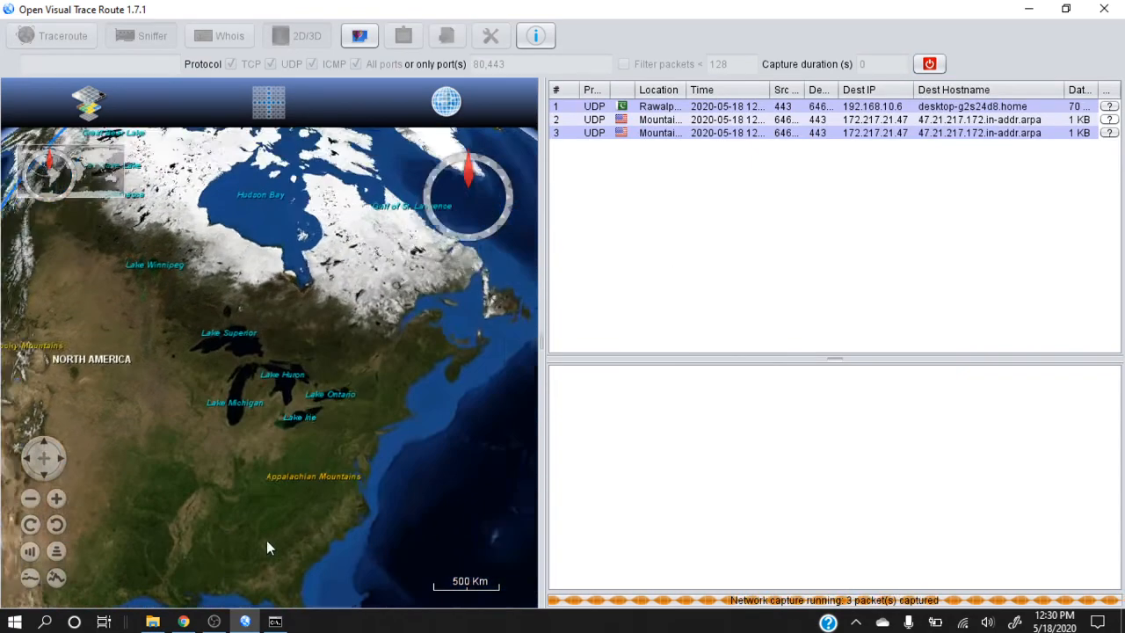
{"action": "left_click_drag", "start_coordinate": [510, 284], "coordinate": [88, 573]}
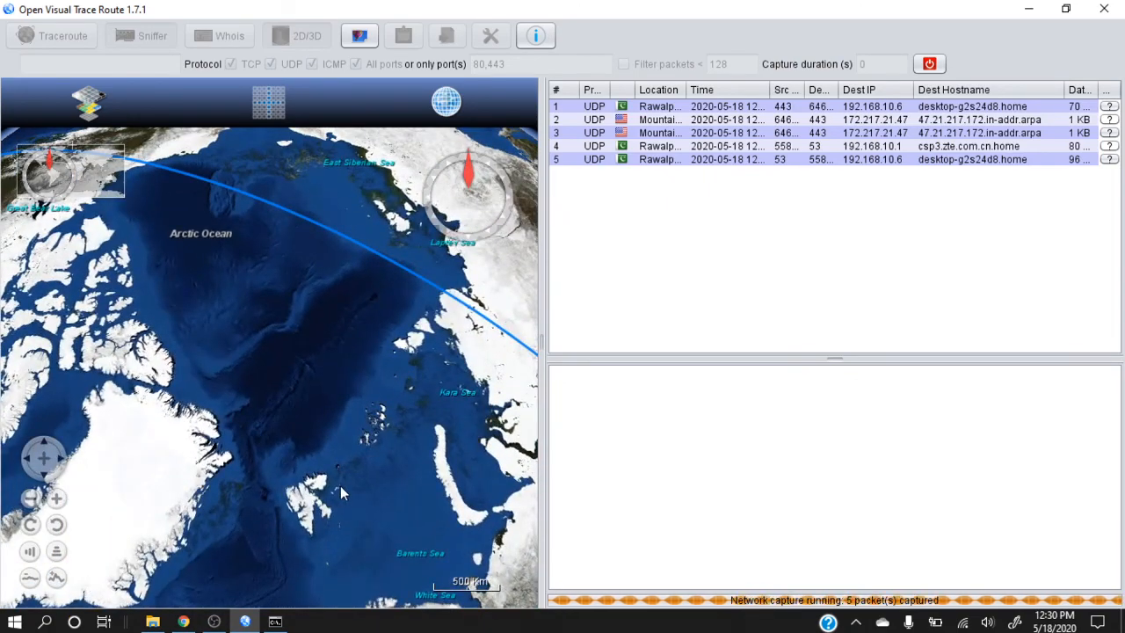
{"action": "left_click_drag", "start_coordinate": [340, 485], "coordinate": [263, 351]}
{"action": "left_click_drag", "start_coordinate": [339, 479], "coordinate": [472, 331]}
{"action": "left_click_drag", "start_coordinate": [404, 465], "coordinate": [237, 260]}
{"action": "left_click_drag", "start_coordinate": [372, 479], "coordinate": [384, 230]}
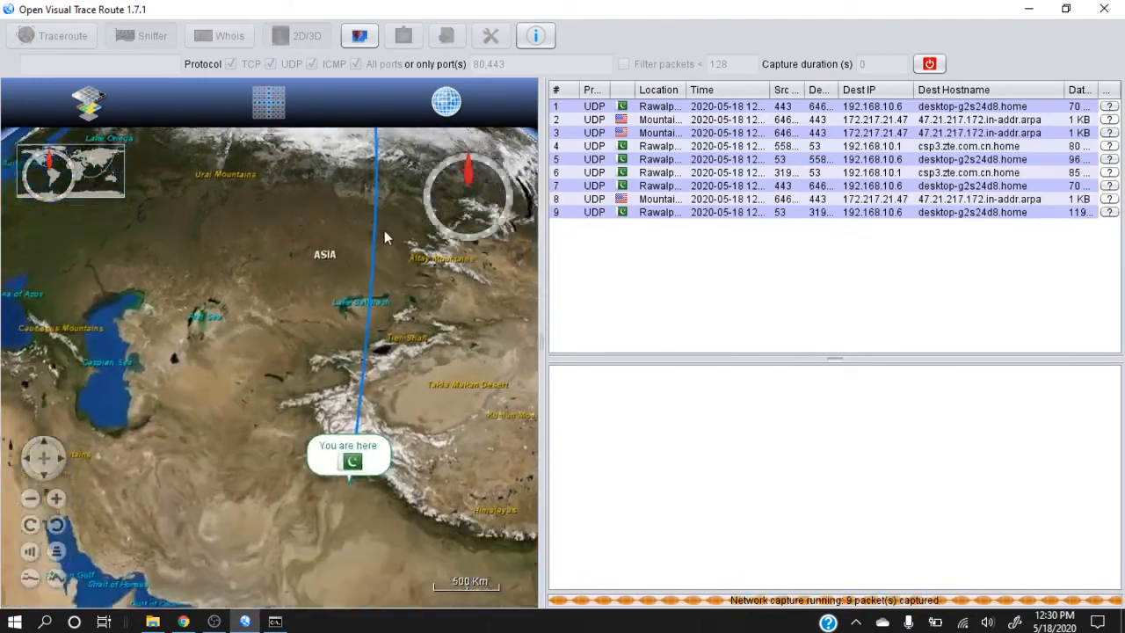
{"action": "left_click_drag", "start_coordinate": [462, 470], "coordinate": [342, 445]}
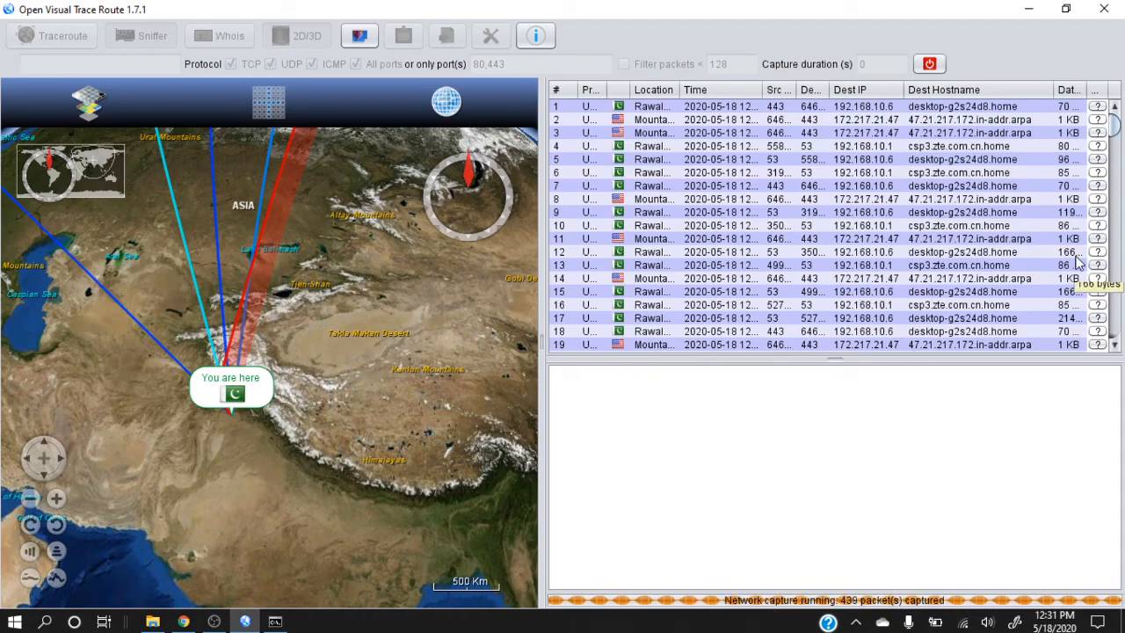
Show the details of packet 432, examine the destination markers across the United States, and stop the network capture
{"action": "left_click_drag", "start_coordinate": [1115, 130], "coordinate": [1115, 327]}
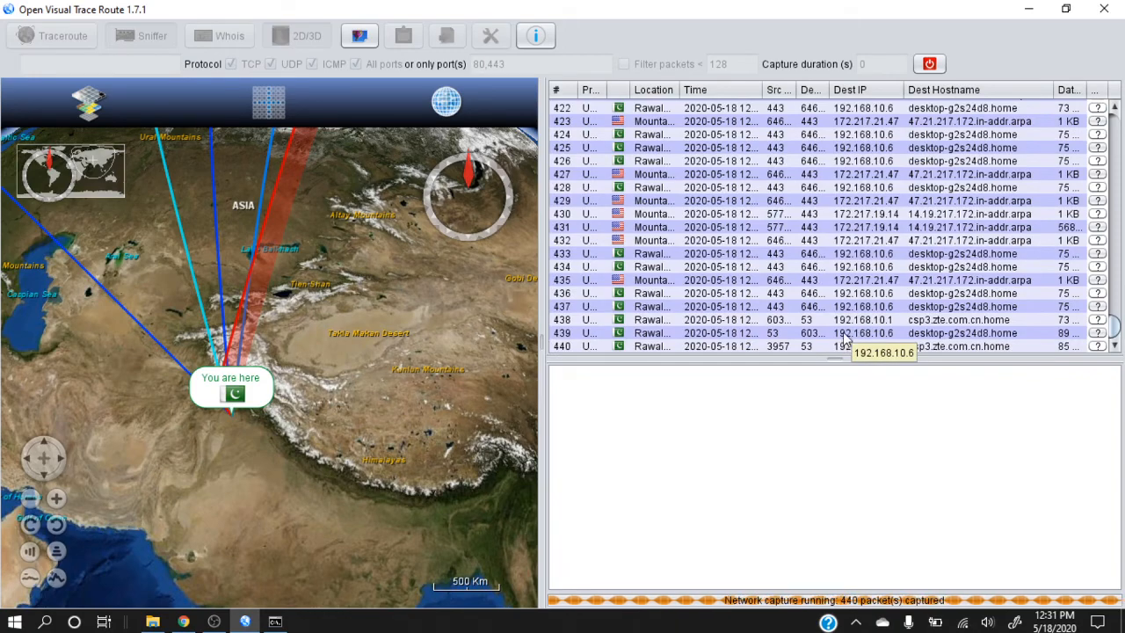
{"action": "left_click", "coordinate": [696, 240]}
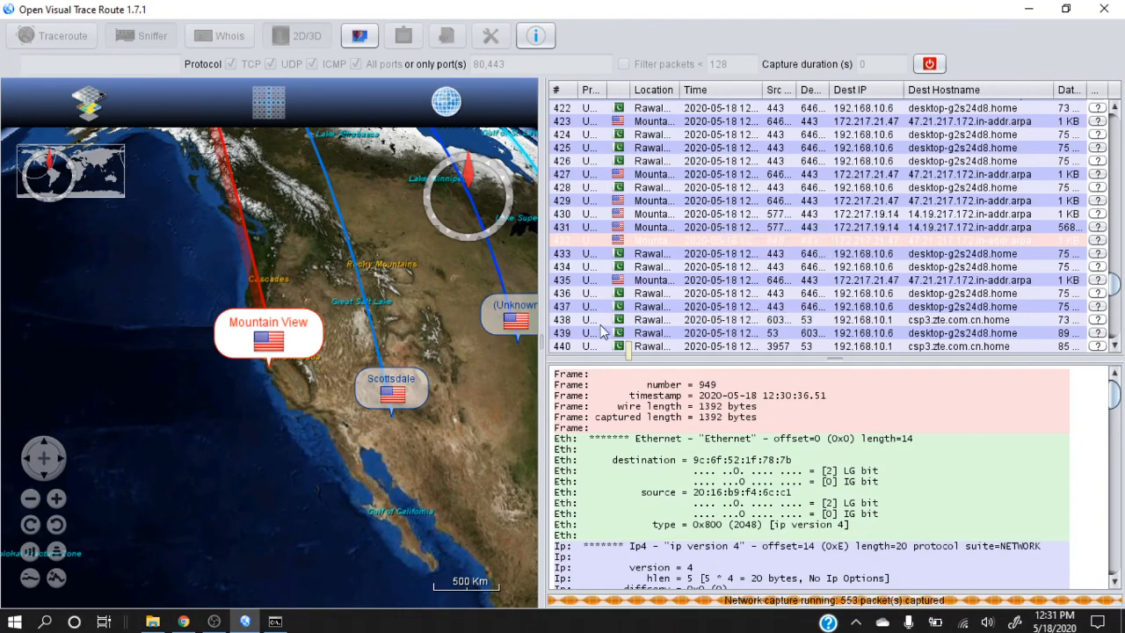
{"action": "left_click_drag", "start_coordinate": [504, 410], "coordinate": [281, 444]}
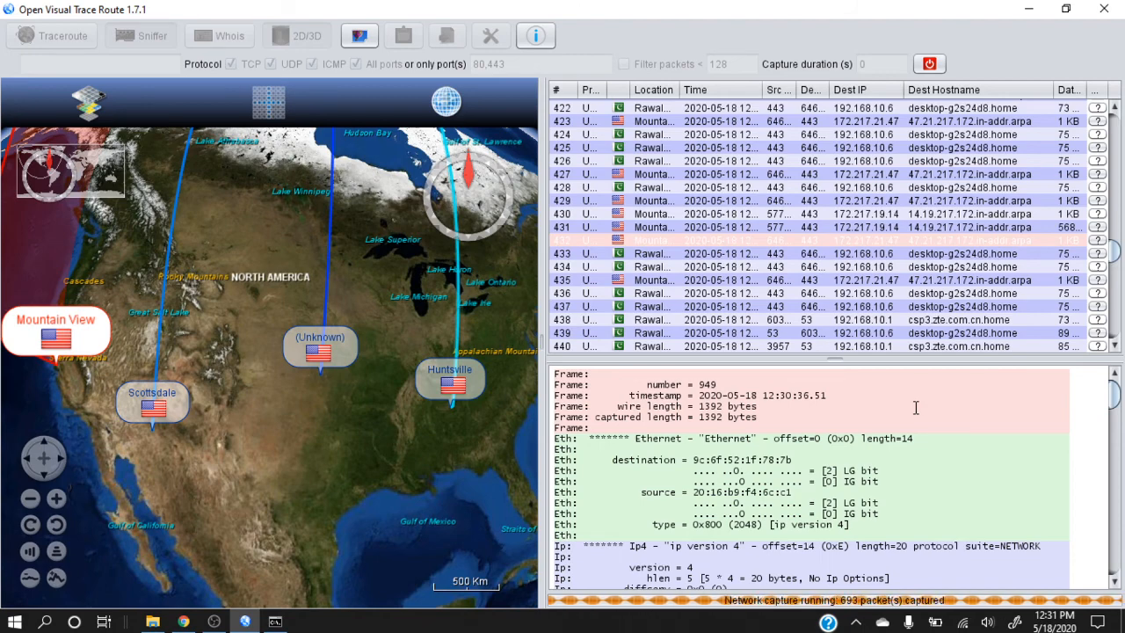
{"action": "left_click", "coordinate": [934, 65]}
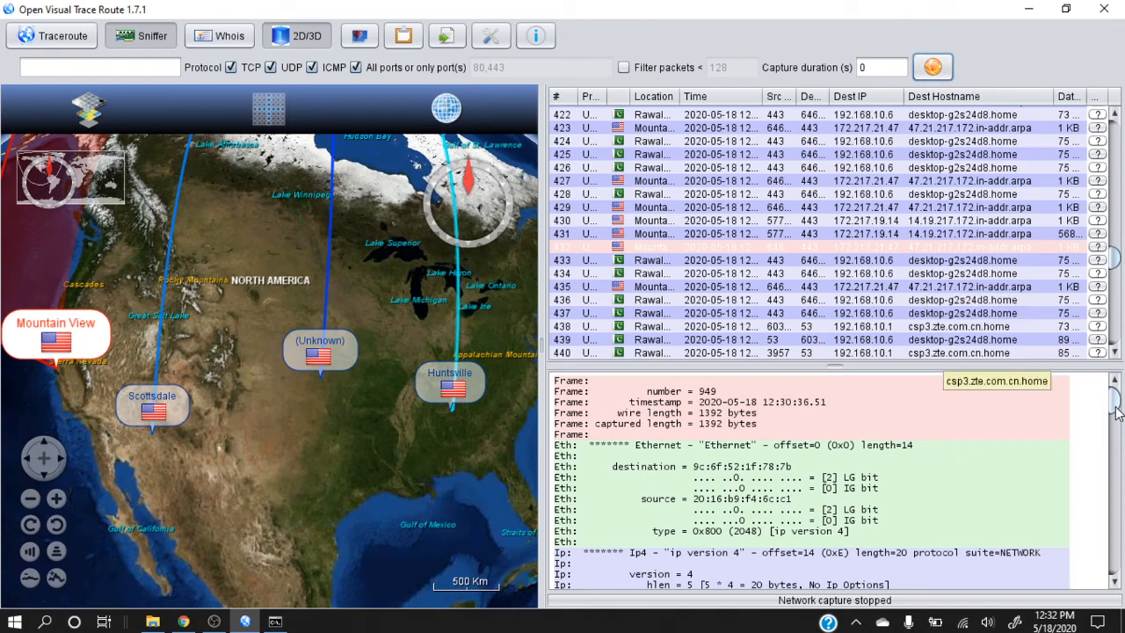
Copy the destination IP 172.217.21.47 from the packet details and run a Whois lookup on it
{"action": "left_click_drag", "start_coordinate": [1115, 402], "coordinate": [1116, 457]}
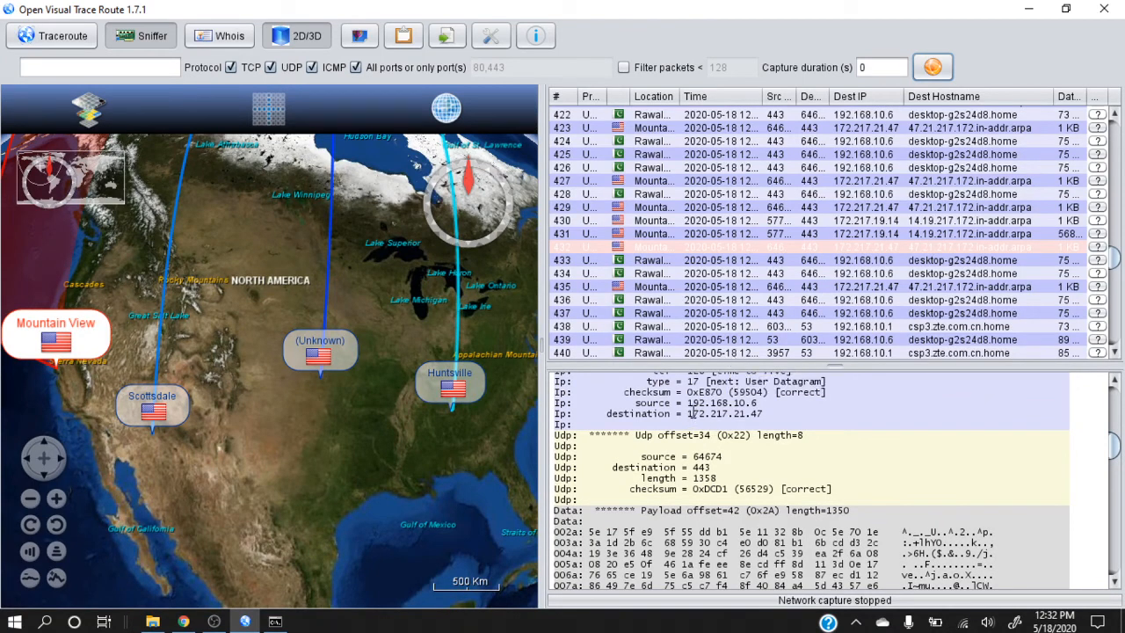
{"action": "left_click_drag", "start_coordinate": [689, 413], "coordinate": [764, 419]}
{"action": "key", "text": "ctrl+c"}
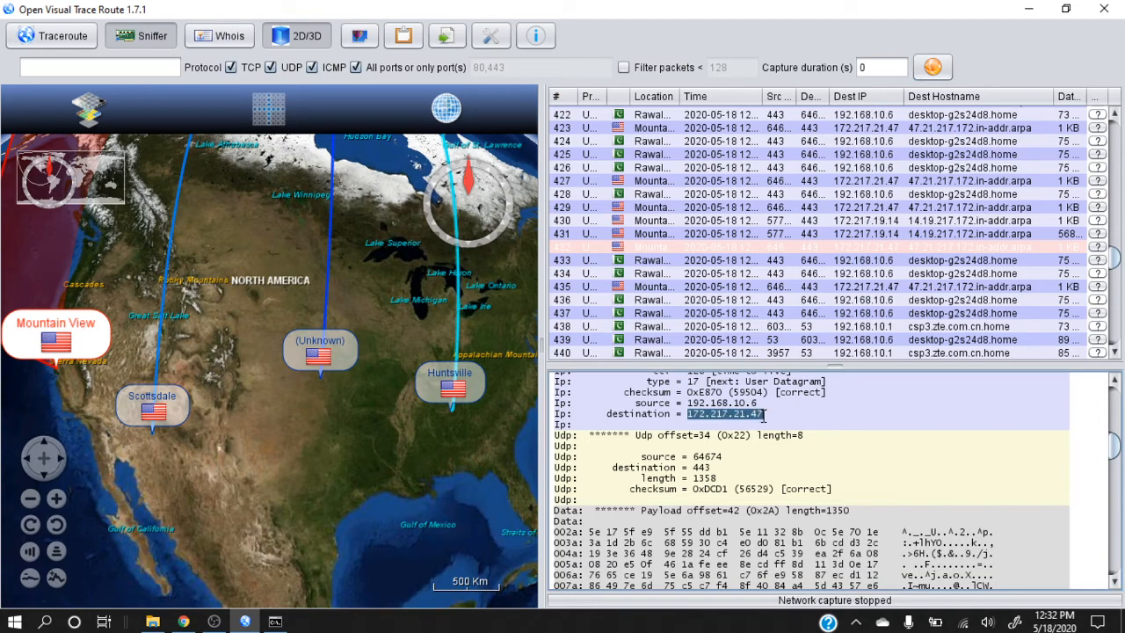
{"action": "left_click", "coordinate": [243, 35]}
{"action": "double_click", "coordinate": [665, 36]}
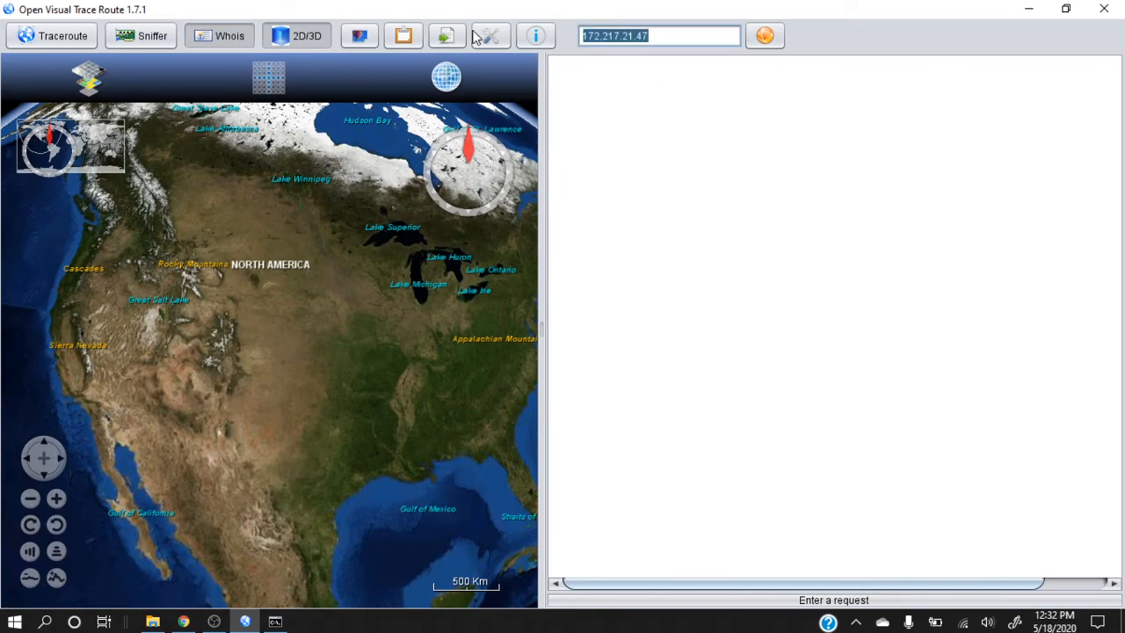
{"action": "key", "text": "ctrl+v"}
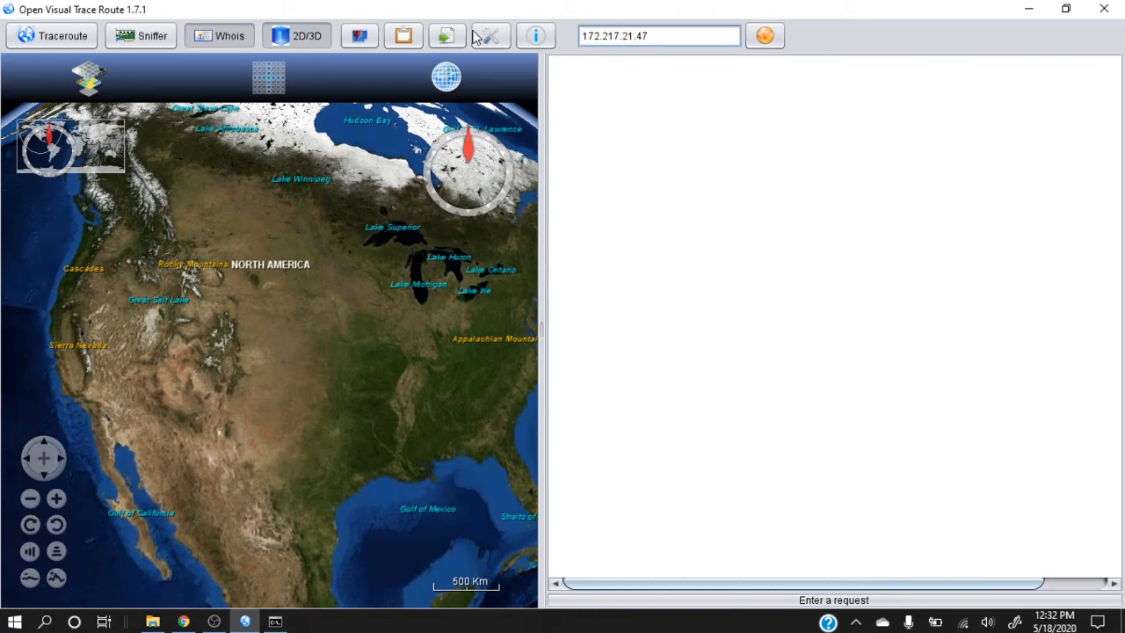
{"action": "key", "text": "Return"}
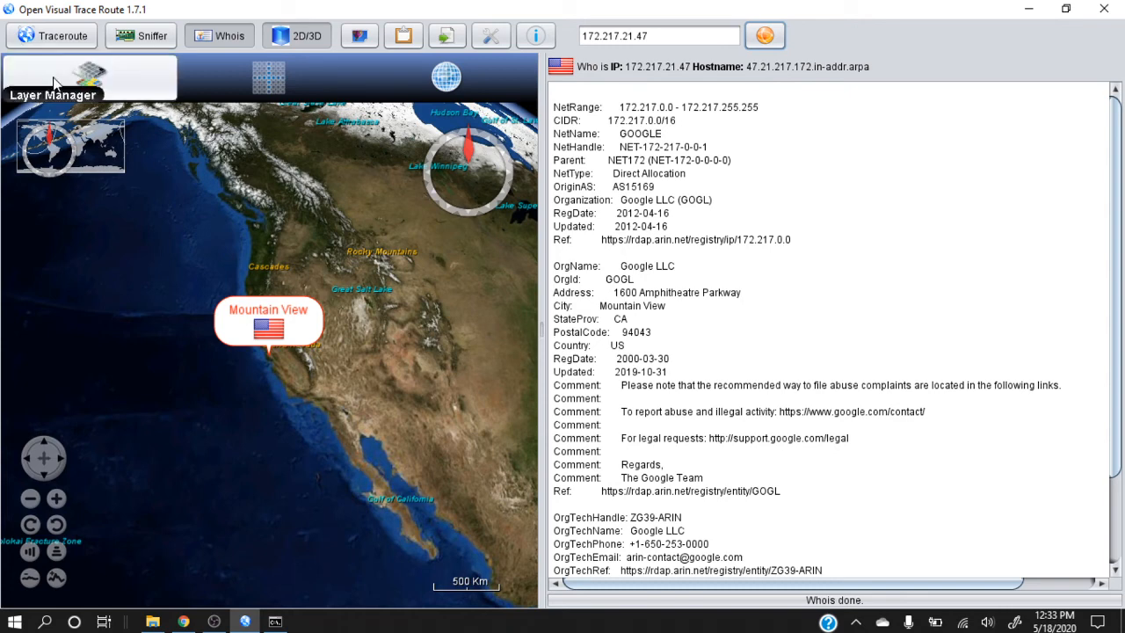
Return to Sniffer mode and bring central North America into view on the globe
{"action": "left_click", "coordinate": [141, 38]}
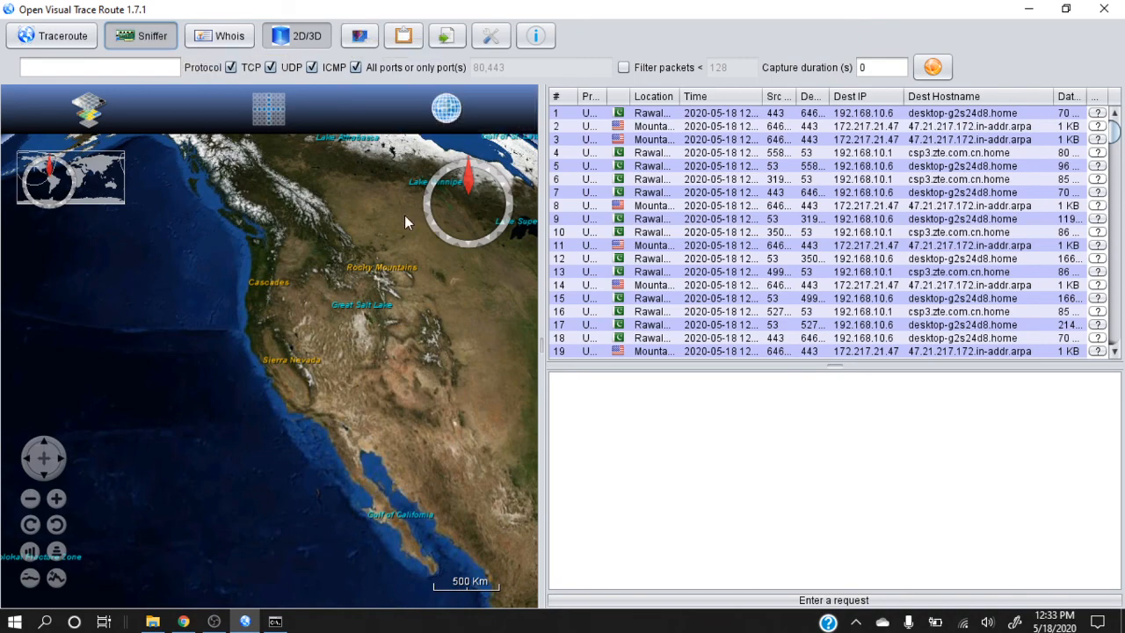
{"action": "left_click_drag", "start_coordinate": [399, 228], "coordinate": [233, 317]}
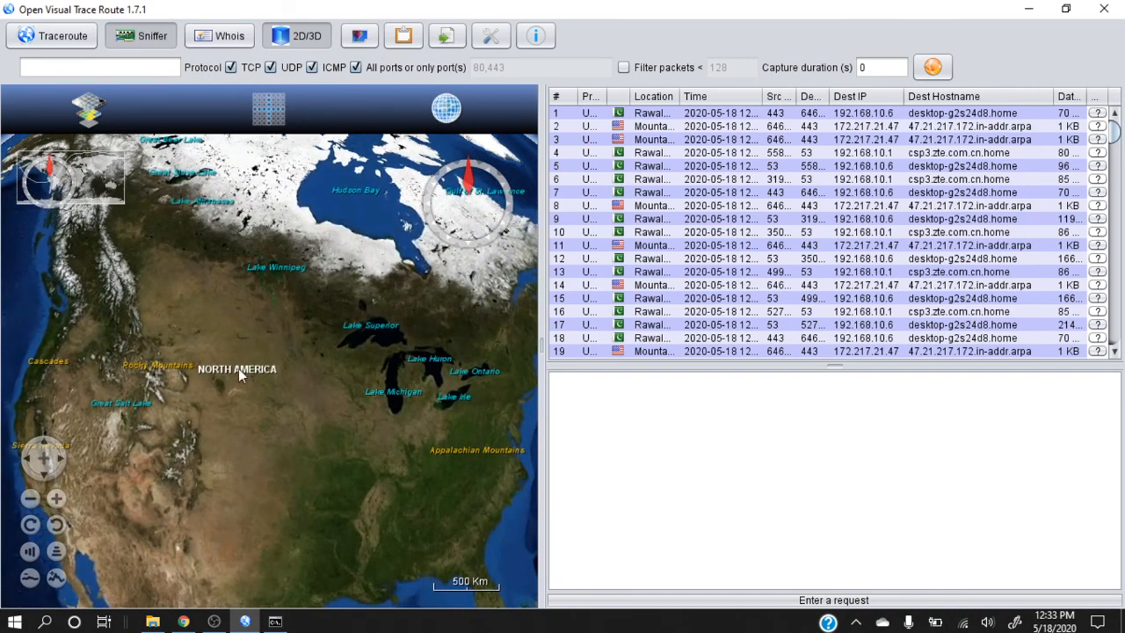